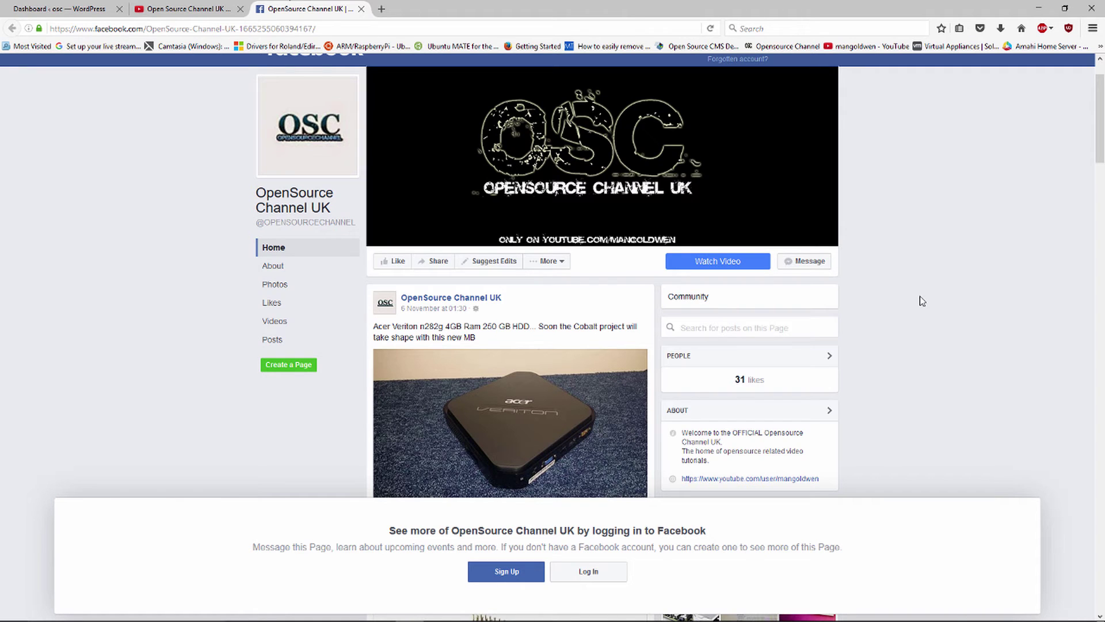
- Look through the OpenSource Channel UK Facebook page's posts and photos, and close the page
{"action": "scroll", "coordinate": [920, 300], "scroll_direction": "down", "scroll_amount": 3}
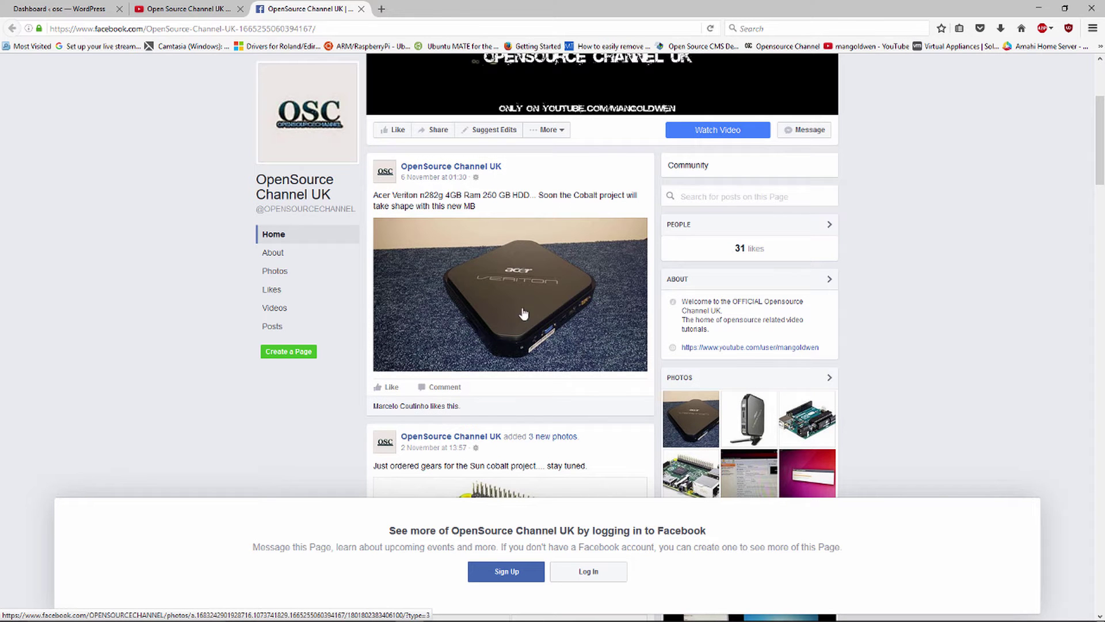
{"action": "scroll", "coordinate": [541, 282], "scroll_direction": "down", "scroll_amount": 6}
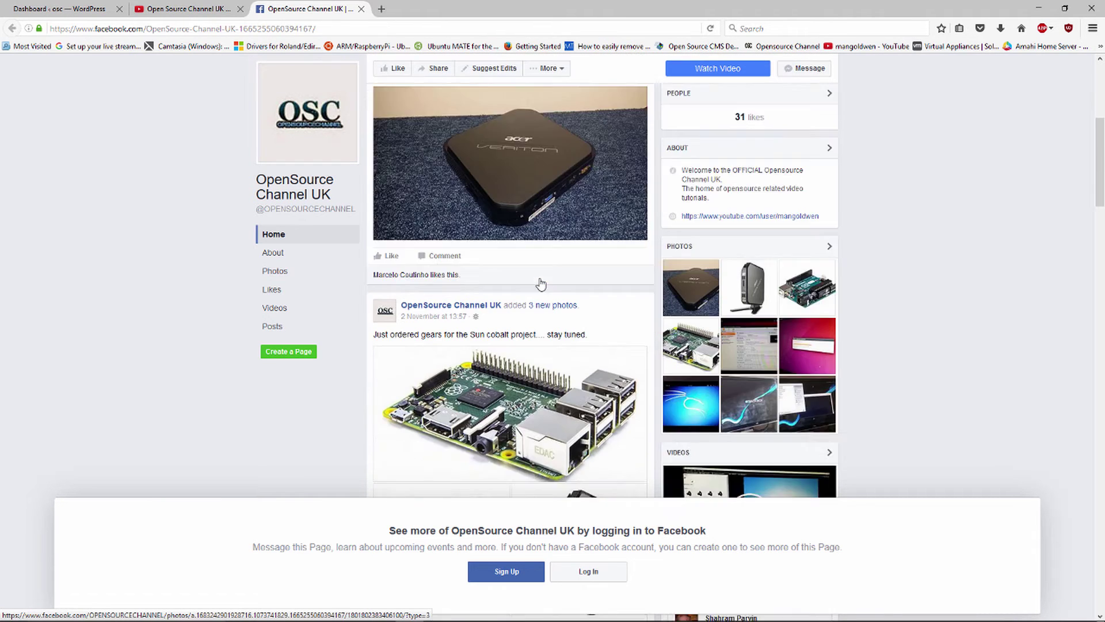
{"action": "scroll", "coordinate": [541, 282], "scroll_direction": "up", "scroll_amount": 2}
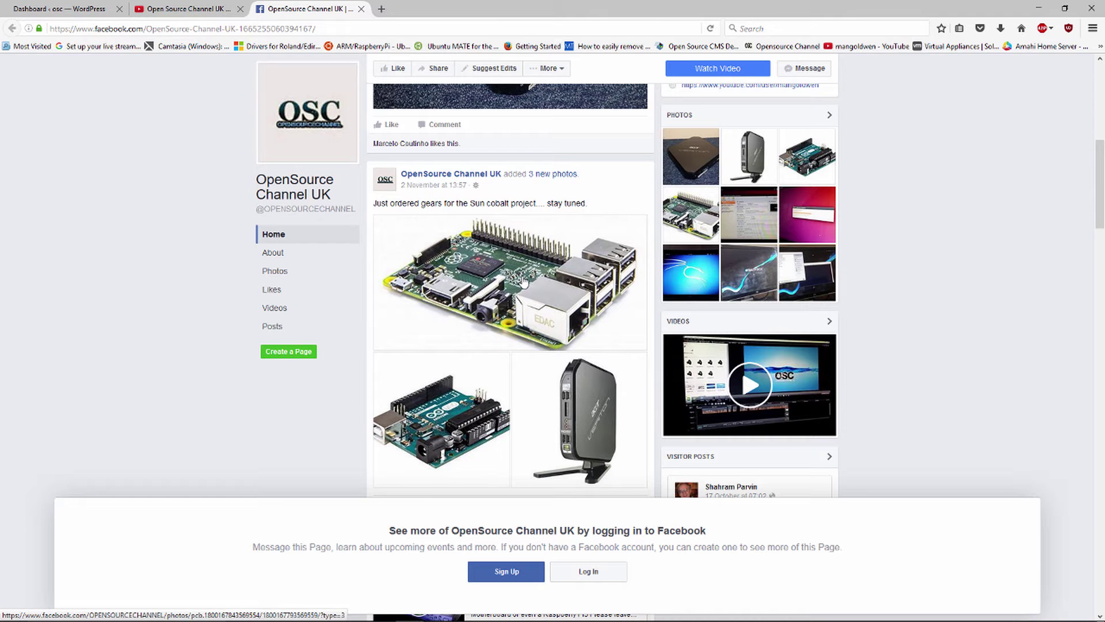
{"action": "scroll", "coordinate": [521, 282], "scroll_direction": "up", "scroll_amount": 10}
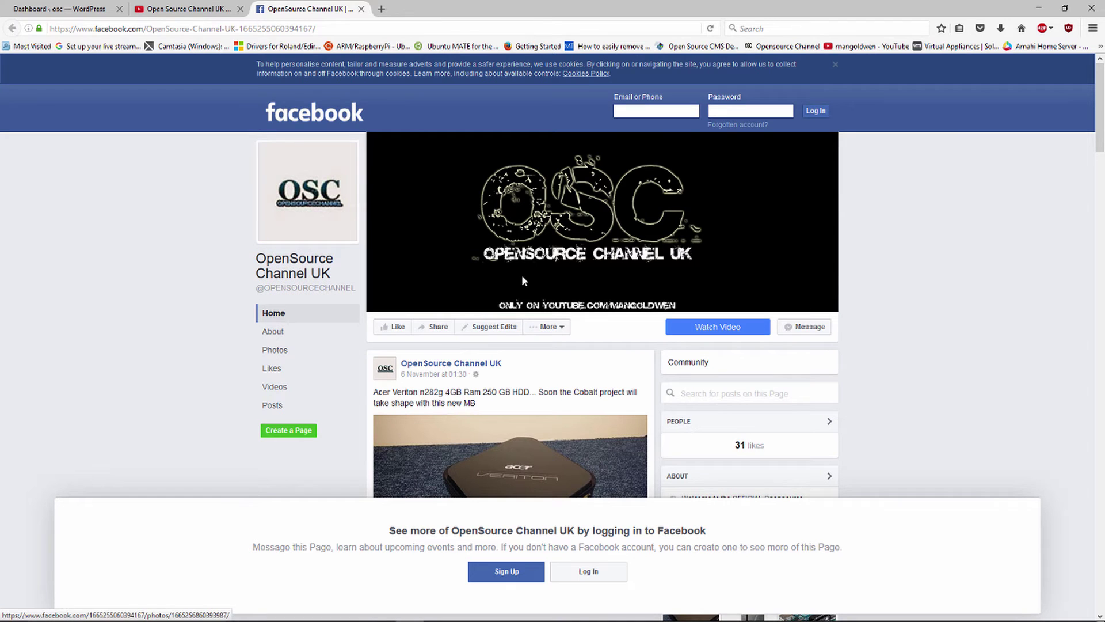
{"action": "left_click", "coordinate": [360, 9]}
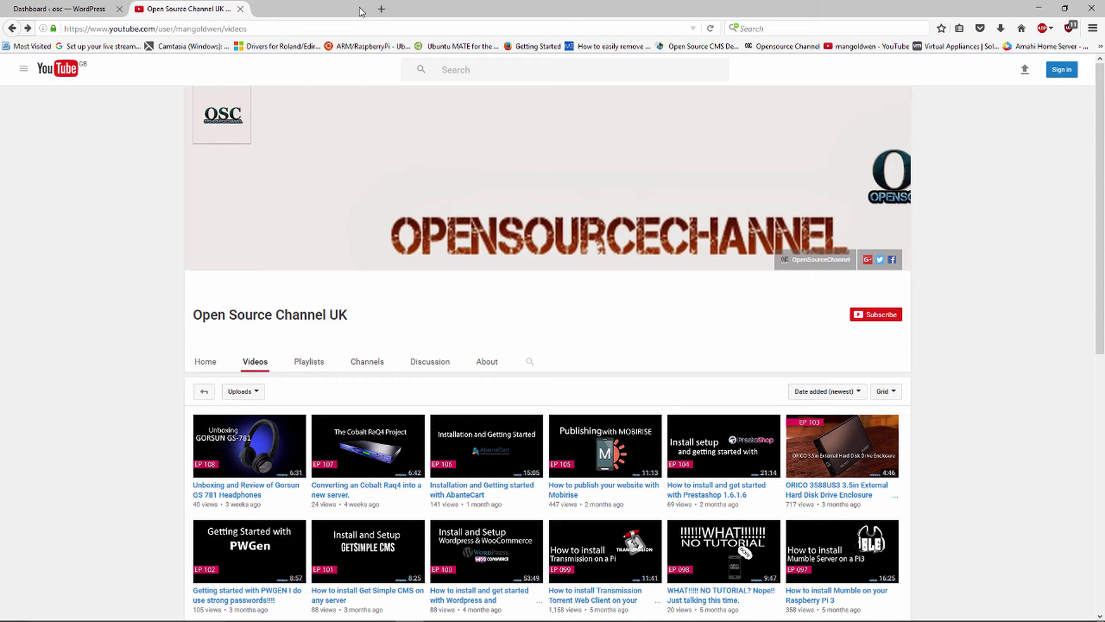
- View the channel's Twitter profile and YouTube video list, closing both pages to return to the WordPress dashboard
{"action": "left_click", "coordinate": [880, 259]}
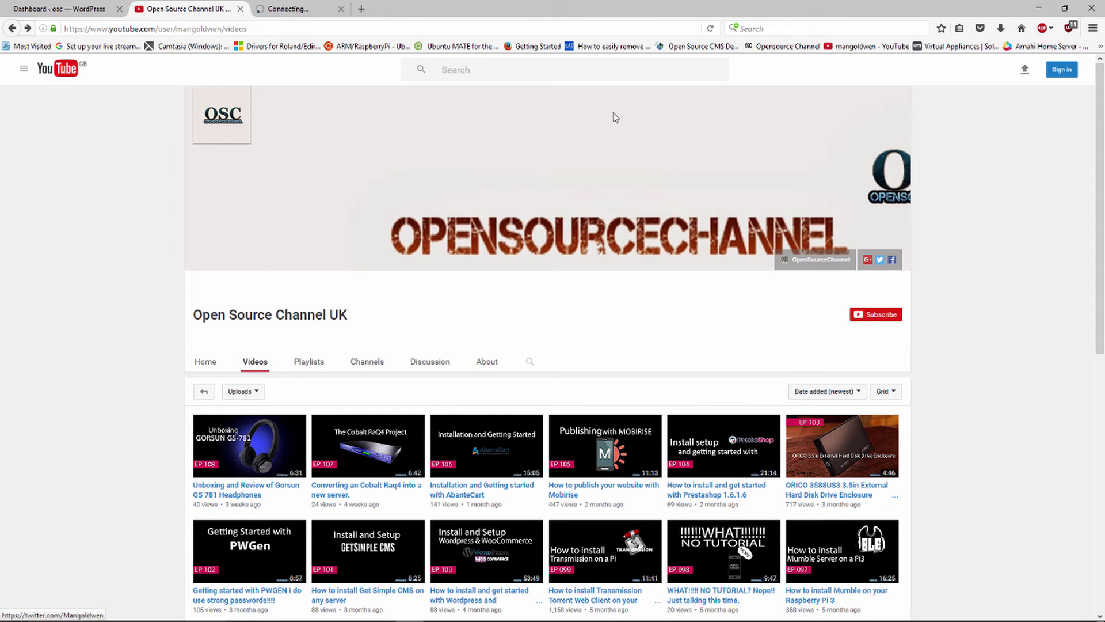
{"action": "left_click", "coordinate": [298, 6]}
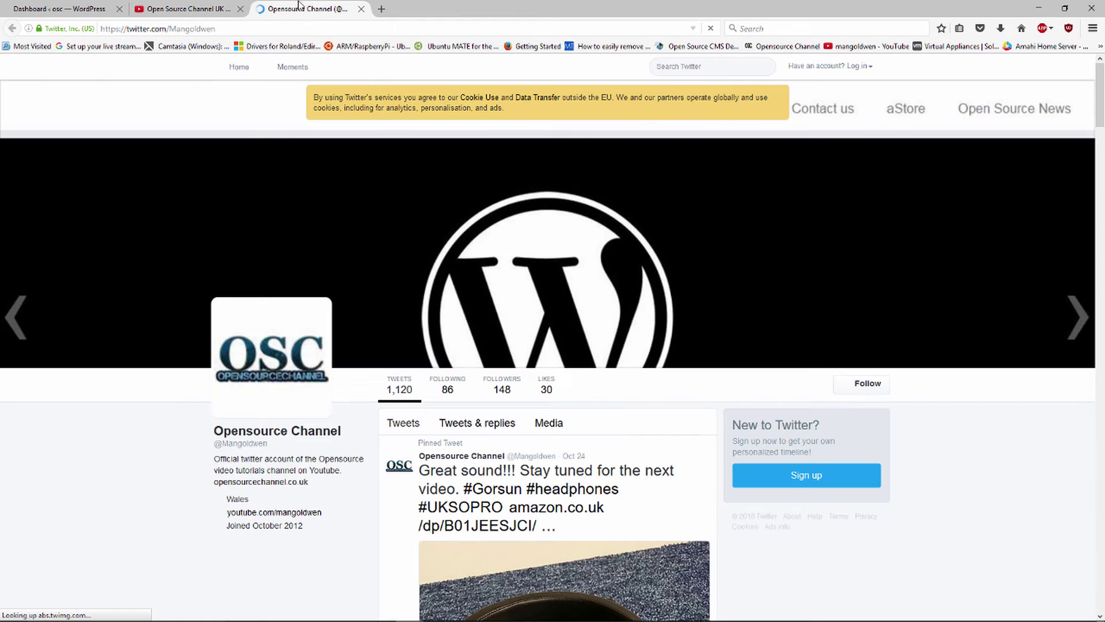
{"action": "left_click", "coordinate": [360, 9]}
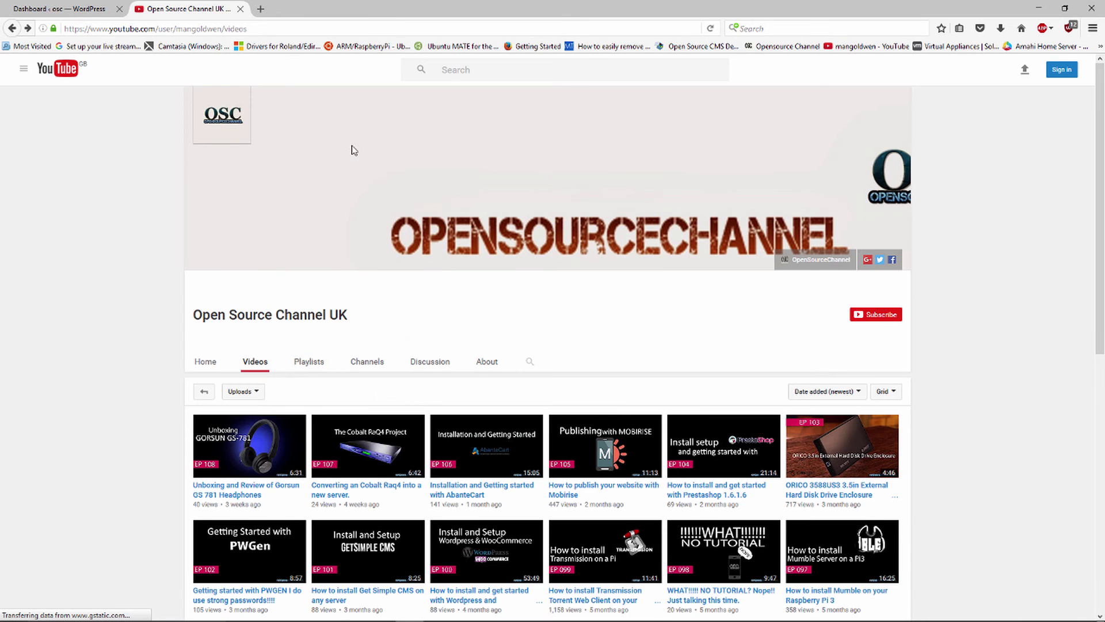
{"action": "scroll", "coordinate": [355, 159], "scroll_direction": "down", "scroll_amount": 3}
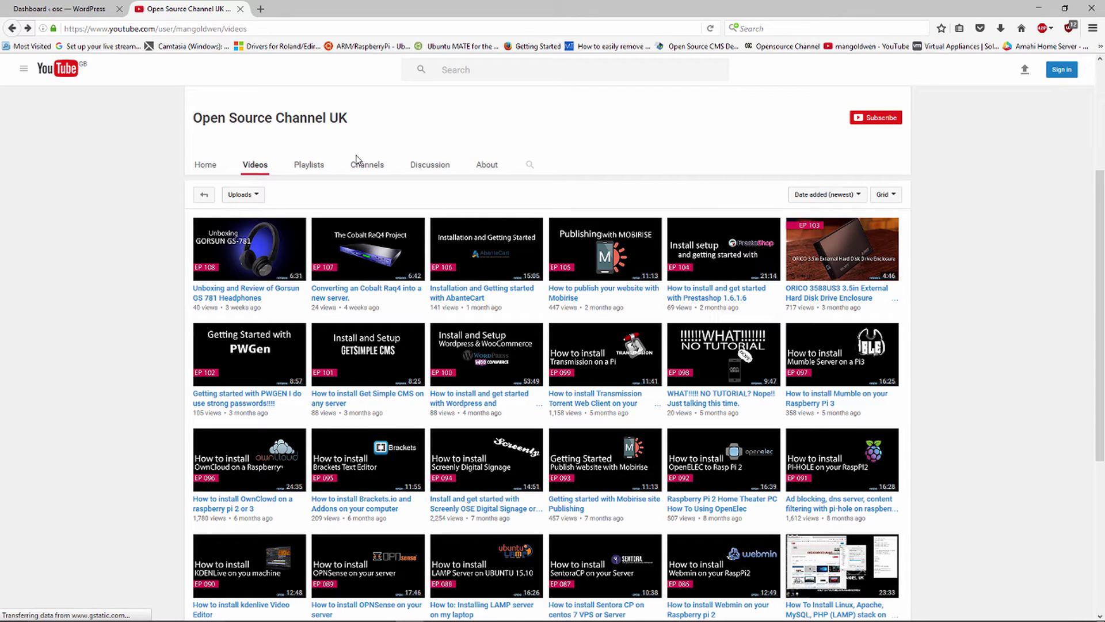
{"action": "left_click", "coordinate": [241, 9]}
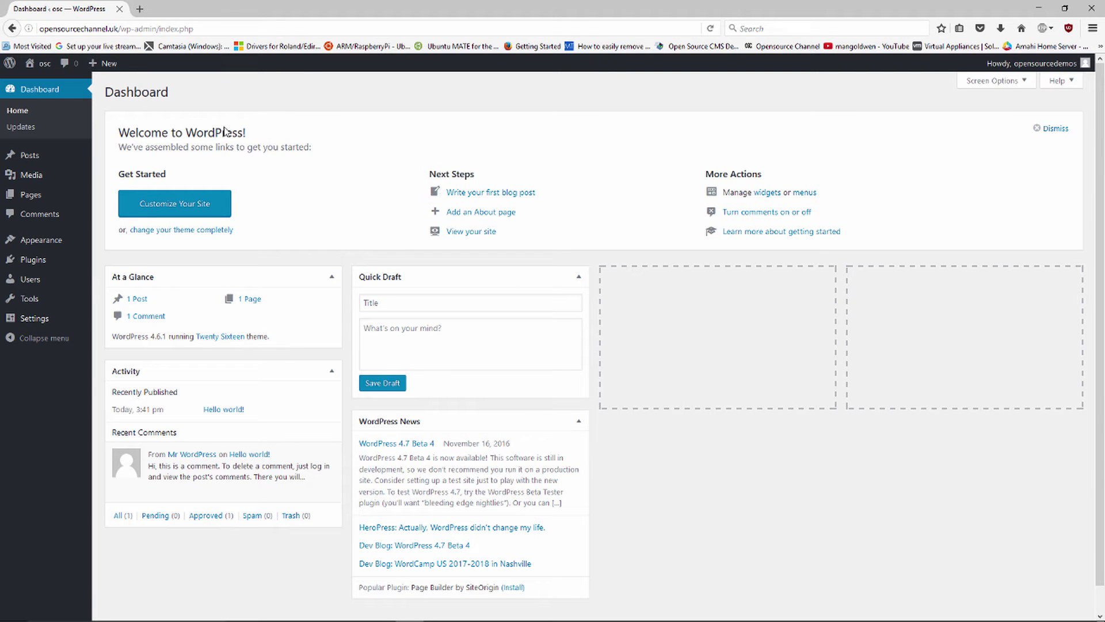
- Open the live osc site in a separate browser tab and return to the WordPress dashboard
{"action": "middle_click", "coordinate": [50, 85]}
{"action": "left_click", "coordinate": [173, 9]}
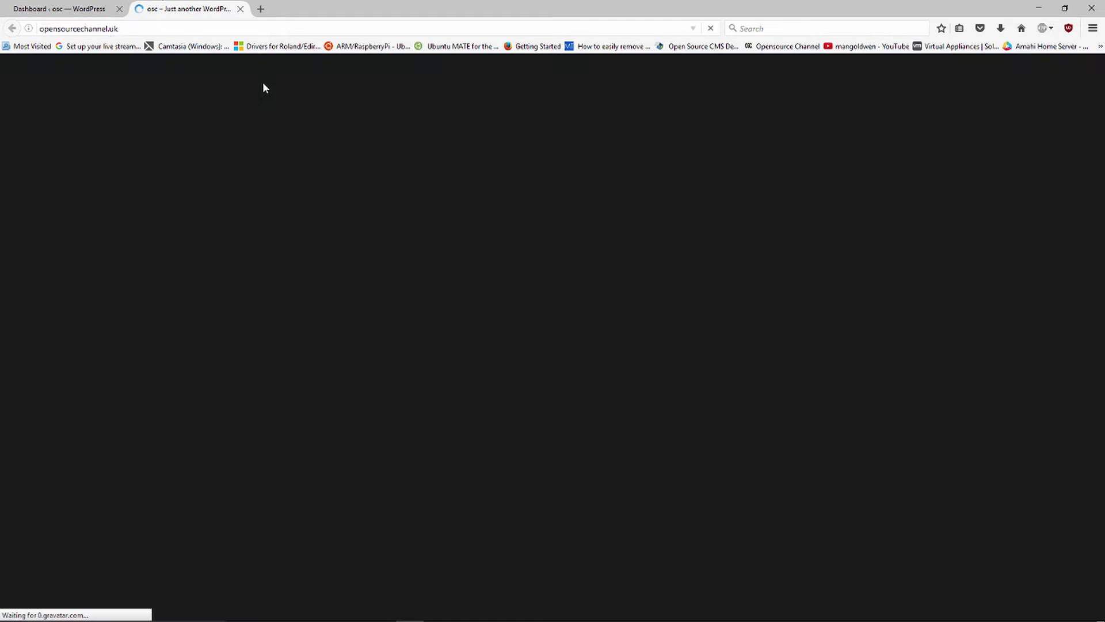
{"action": "left_click", "coordinate": [81, 7]}
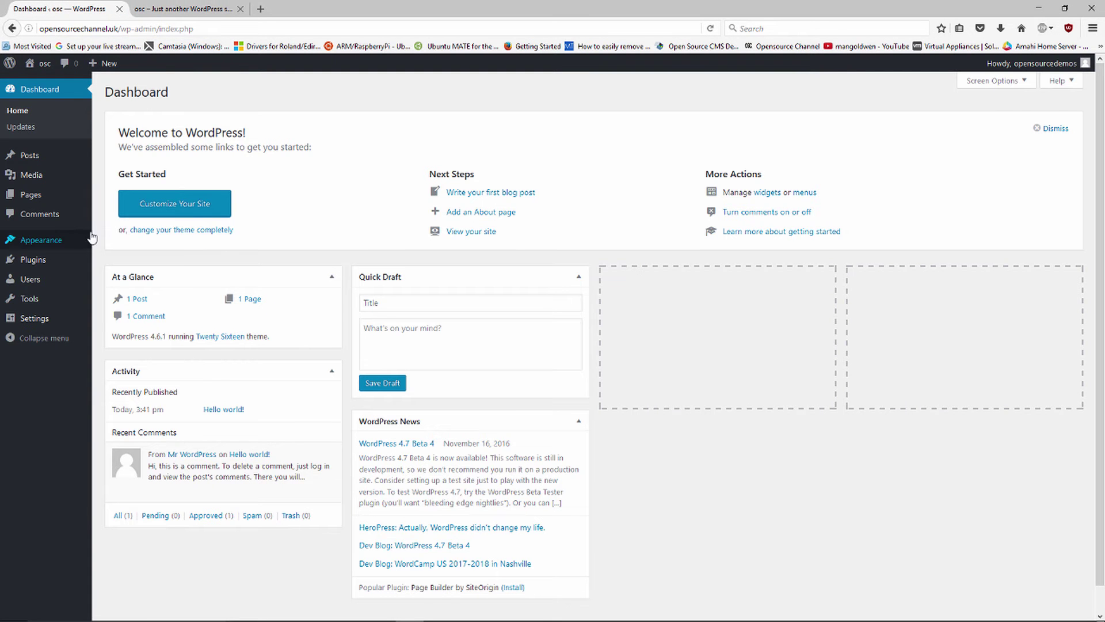
- Review the WordPress themes installed on the site, including the active Twenty Sixteen theme
{"action": "mouse_move", "coordinate": [59, 242]}
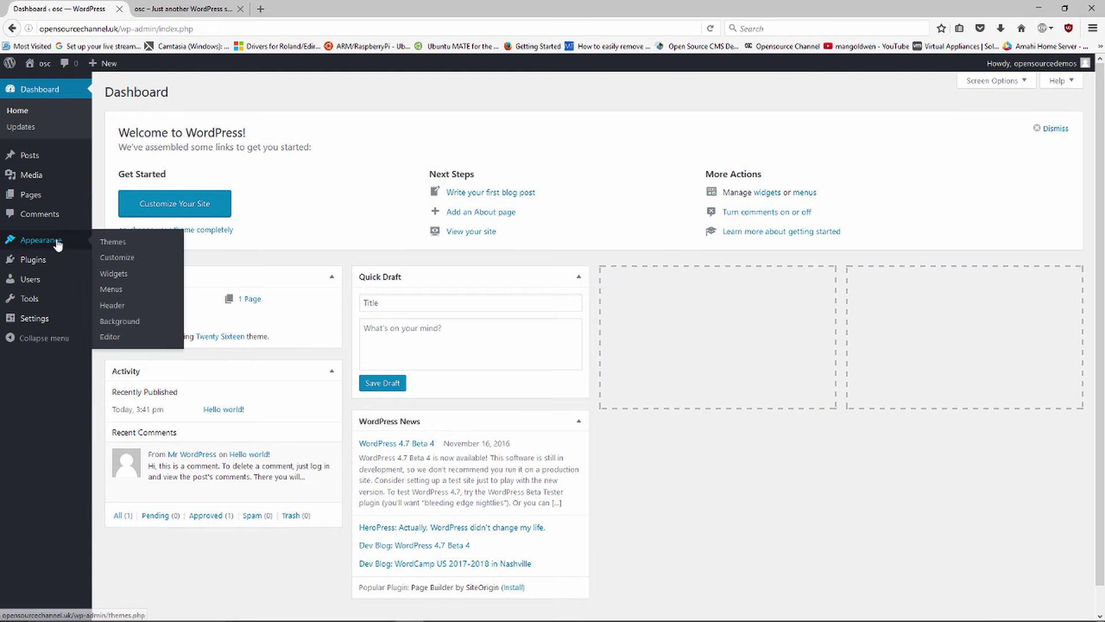
{"action": "left_click", "coordinate": [139, 243]}
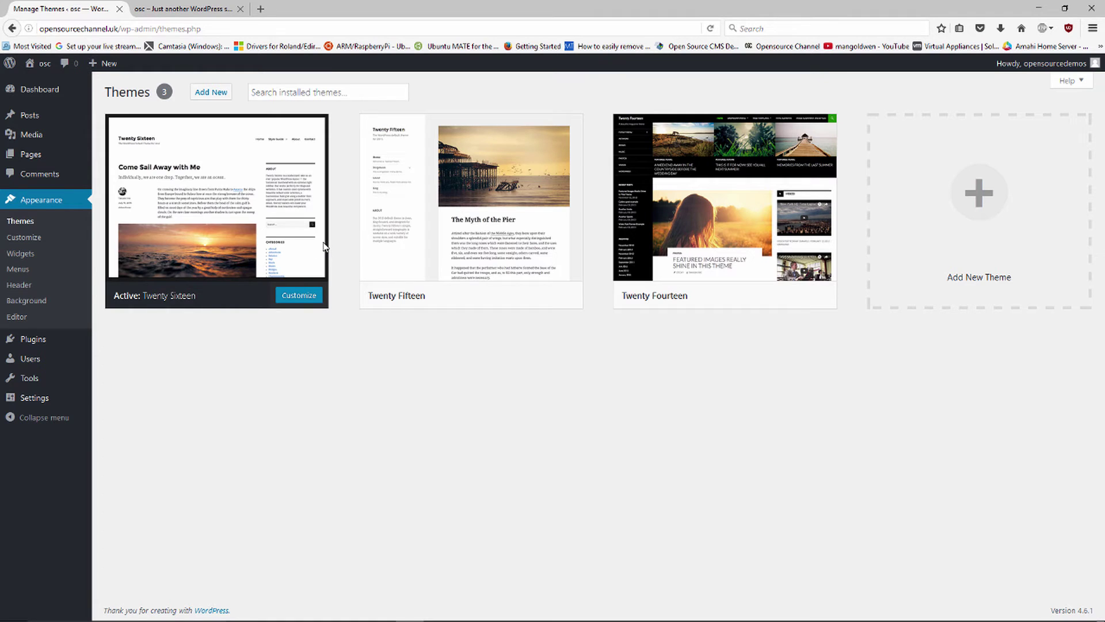
{"action": "mouse_move", "coordinate": [132, 286]}
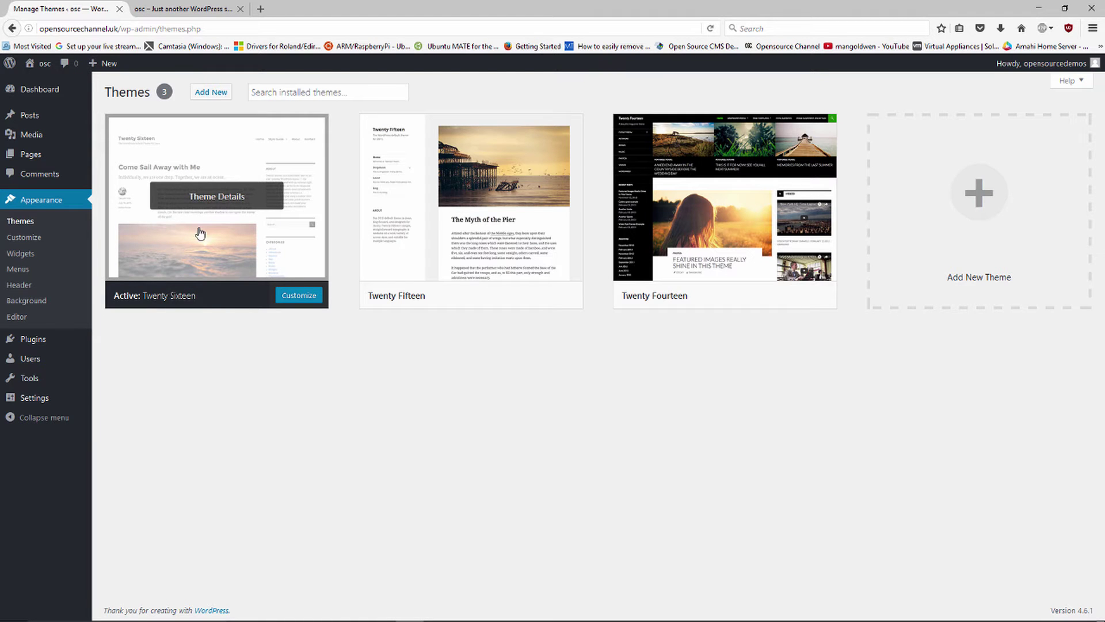
{"action": "mouse_move", "coordinate": [420, 220]}
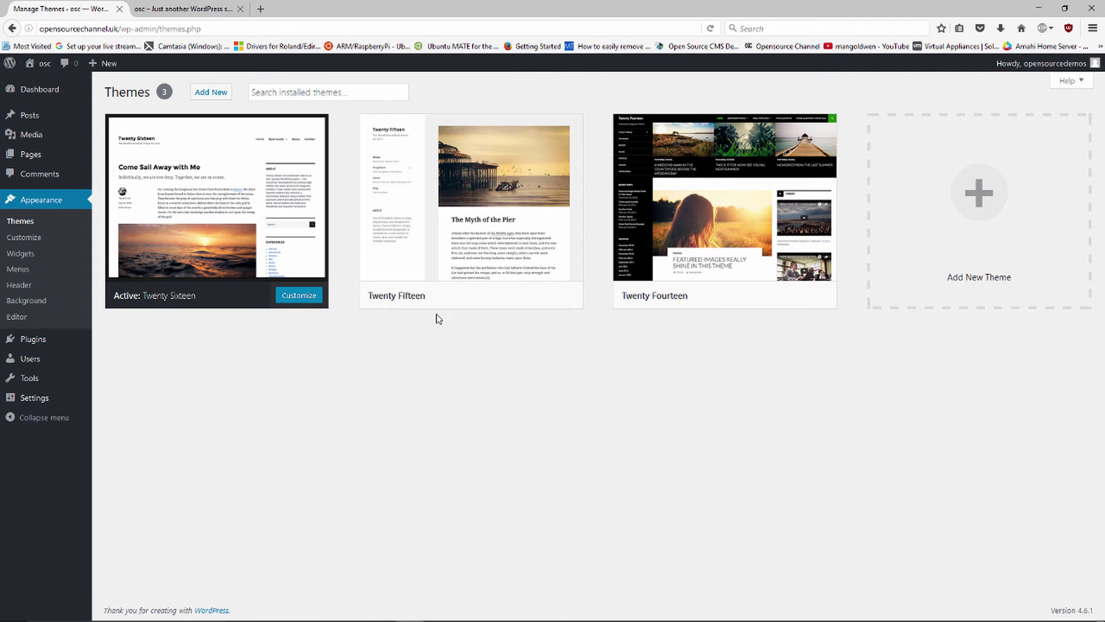
{"action": "mouse_move", "coordinate": [247, 217]}
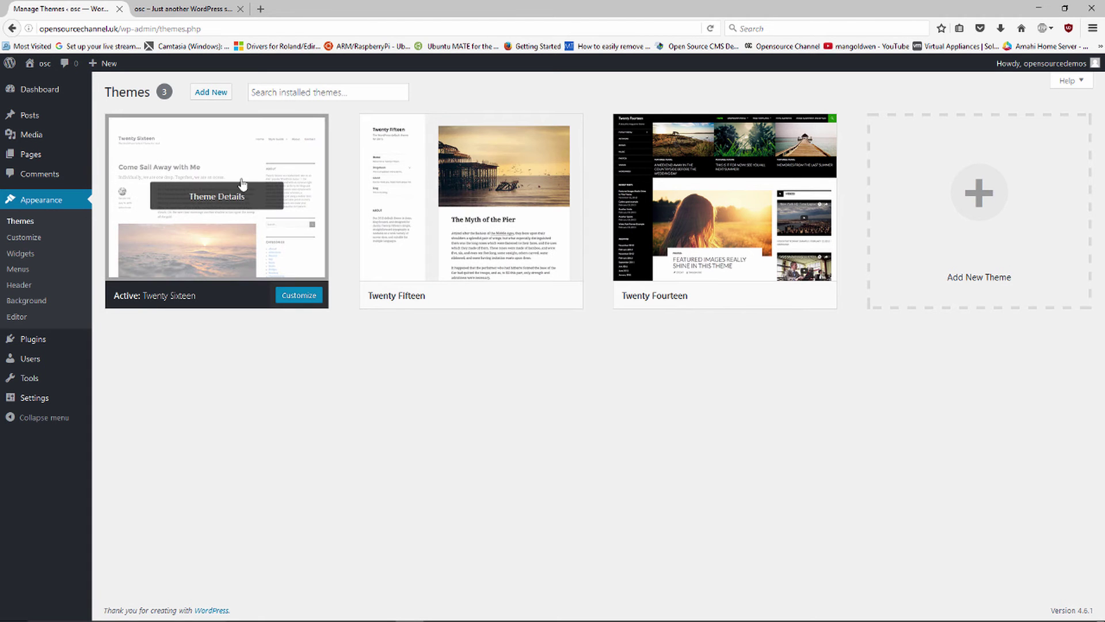
- Search the WordPress plugin directory for "elementor" to add new plugins
{"action": "left_click", "coordinate": [33, 343]}
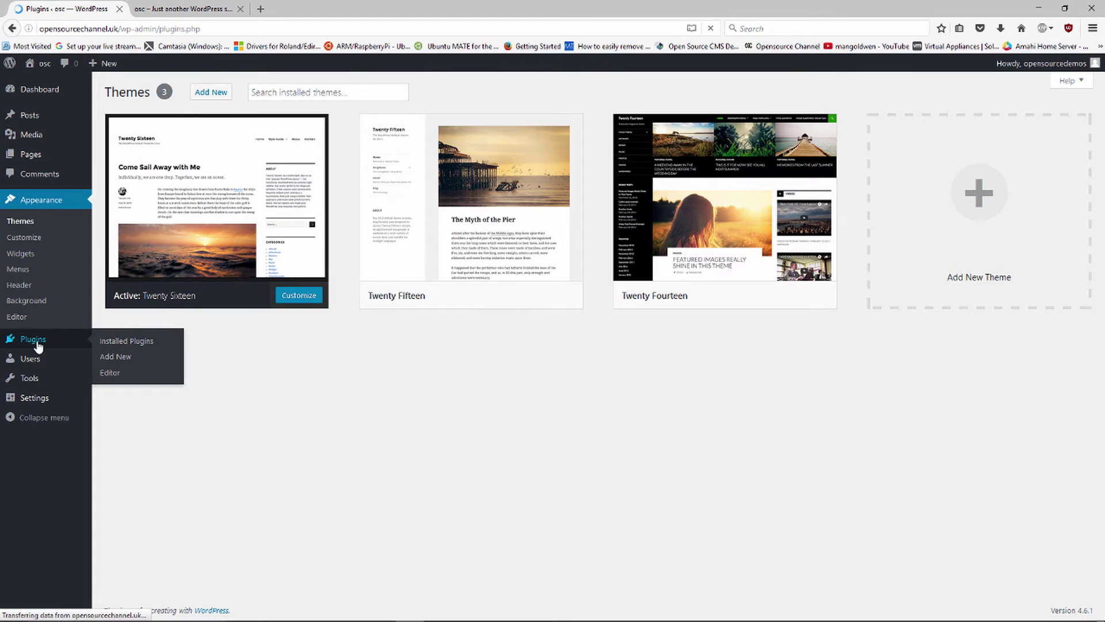
{"action": "left_click", "coordinate": [180, 95]}
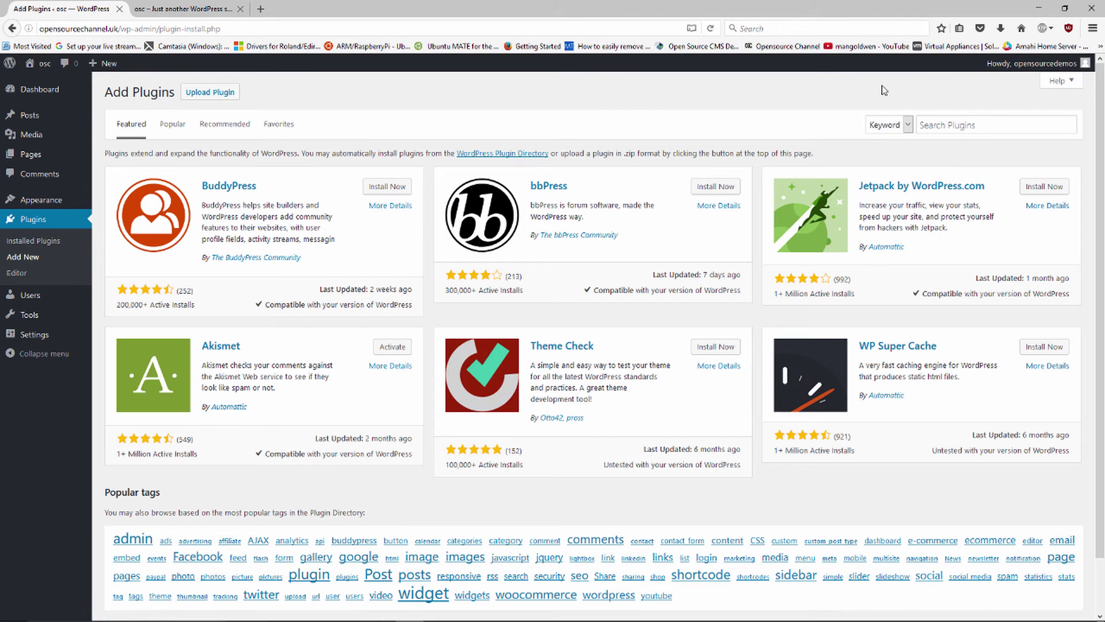
{"action": "left_click", "coordinate": [937, 124]}
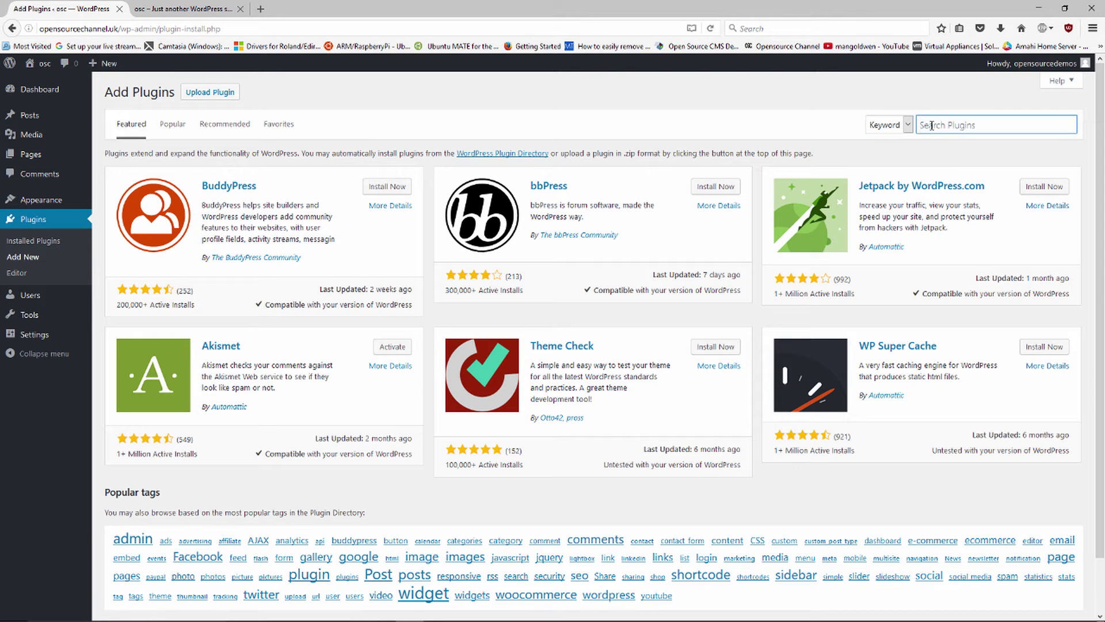
{"action": "type", "text": "elementor"}
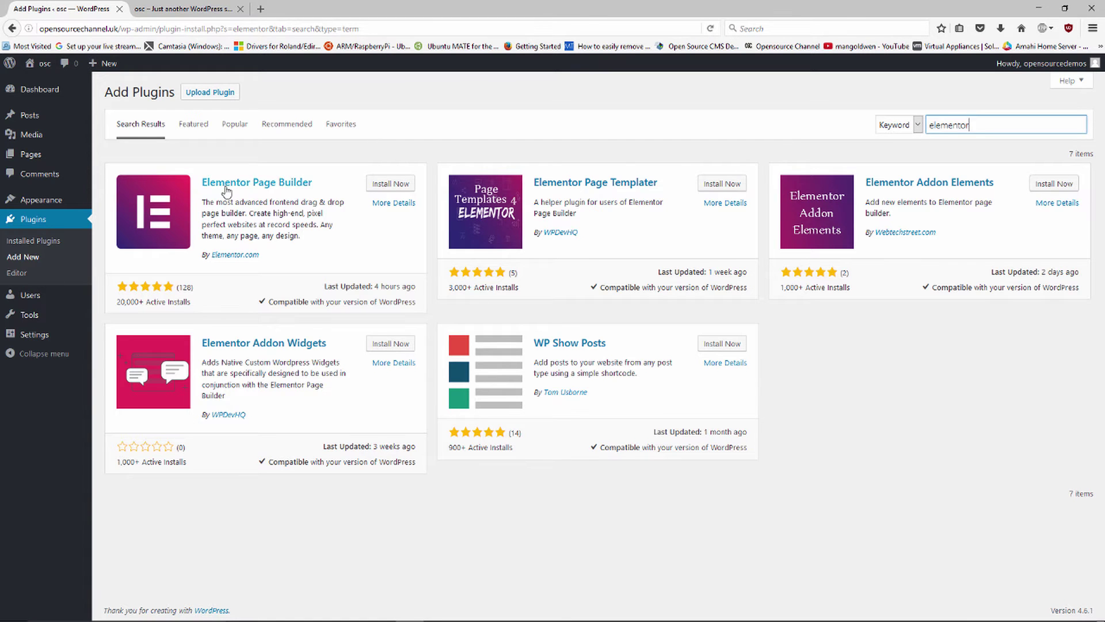
- Install the Elementor Page Builder, Elementor Page Templater, Elementor Addon Elements and Elementor Addon Widgets plugins
{"action": "left_click", "coordinate": [401, 184]}
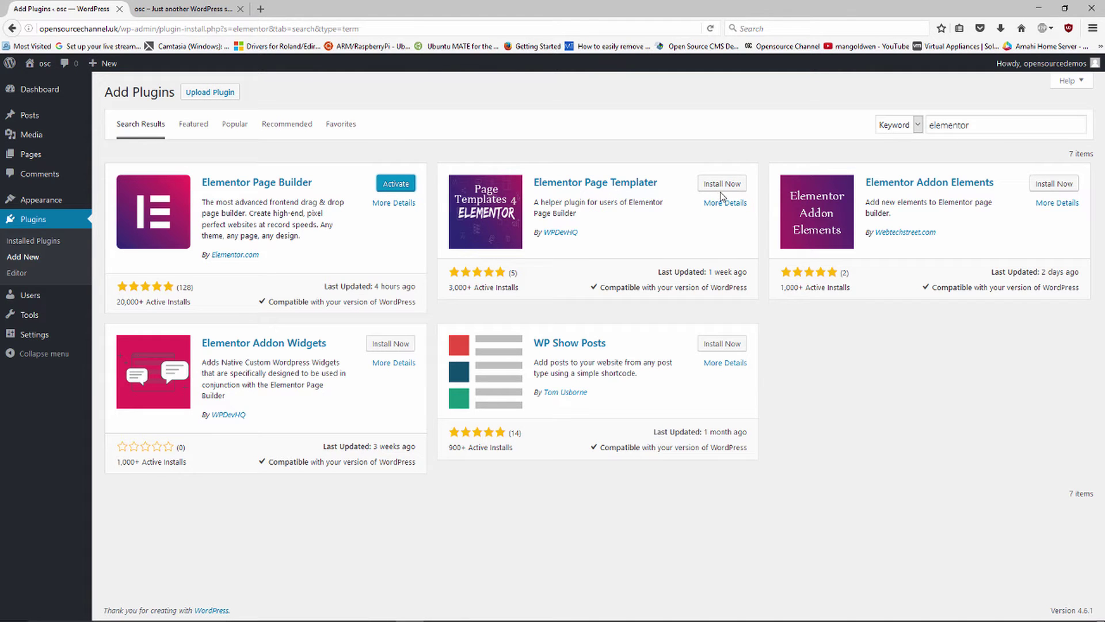
{"action": "left_click", "coordinate": [722, 183]}
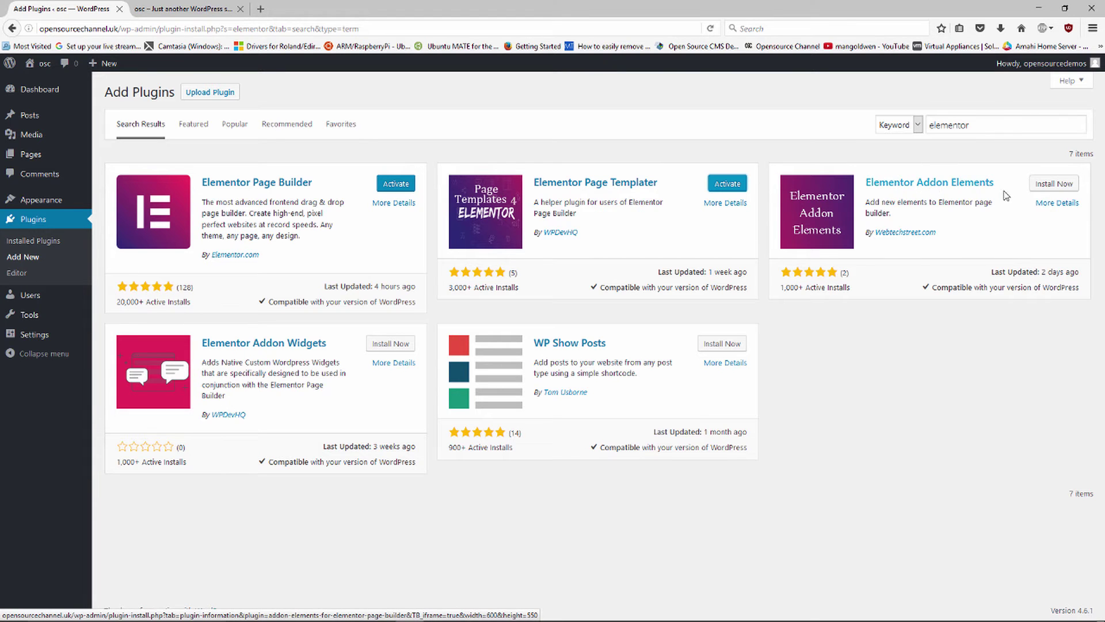
{"action": "left_click", "coordinate": [1056, 187]}
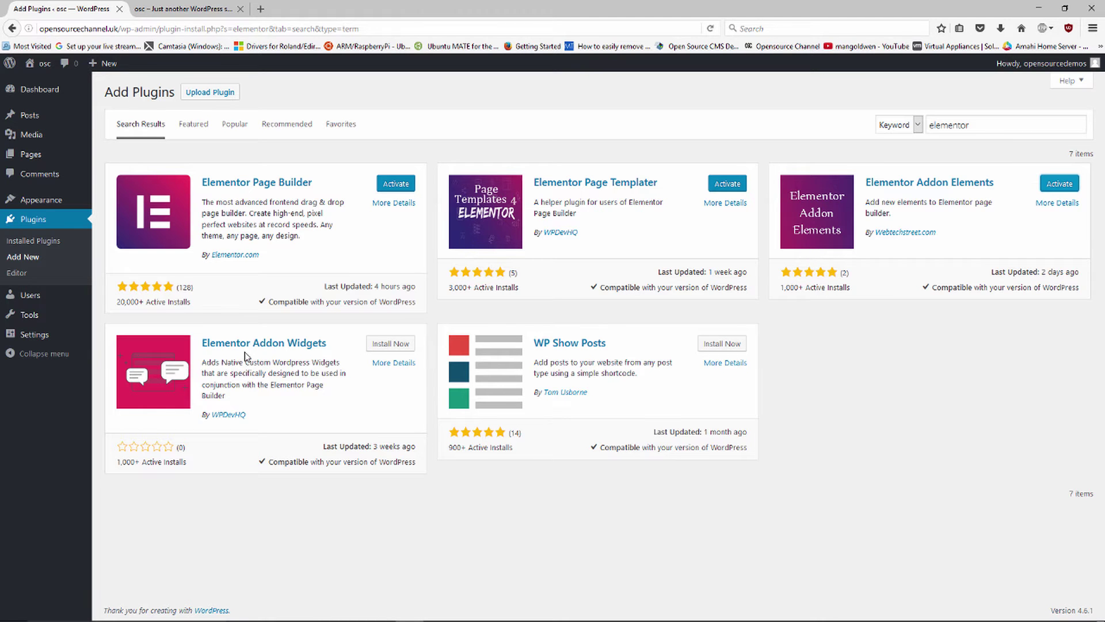
{"action": "left_click", "coordinate": [403, 347]}
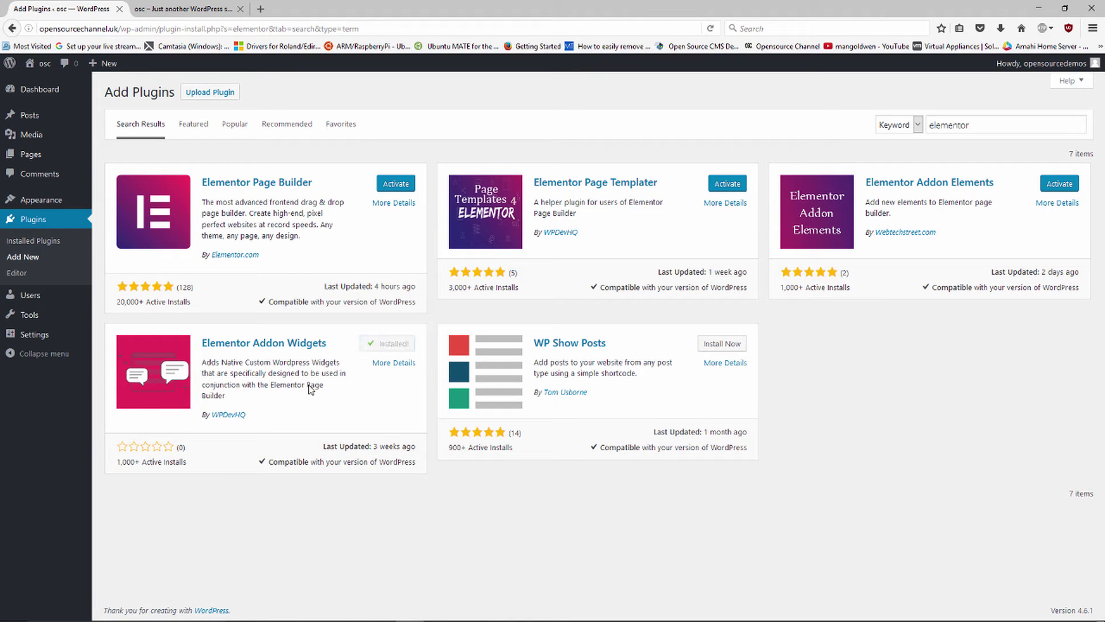
- Bulk-activate the four installed Elementor plugins, leaving Akismet and Hello Dolly out of the selection
{"action": "left_click", "coordinate": [38, 241]}
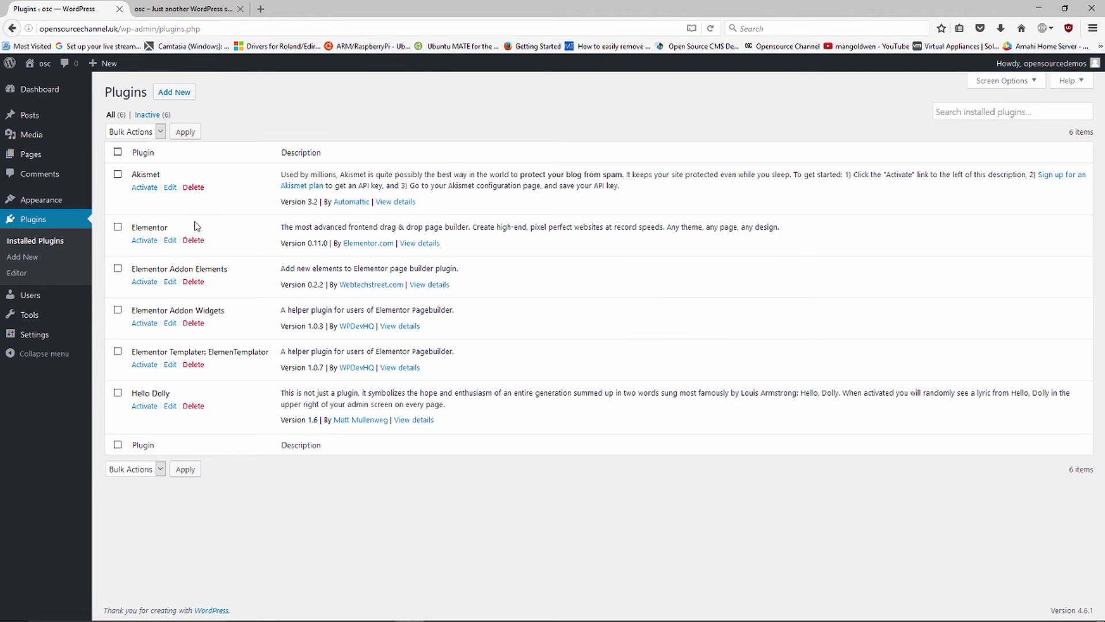
{"action": "left_click", "coordinate": [117, 152]}
{"action": "left_click", "coordinate": [118, 175]}
{"action": "left_click", "coordinate": [118, 393]}
{"action": "left_click", "coordinate": [144, 132]}
{"action": "left_click", "coordinate": [124, 157]}
{"action": "left_click", "coordinate": [185, 132]}
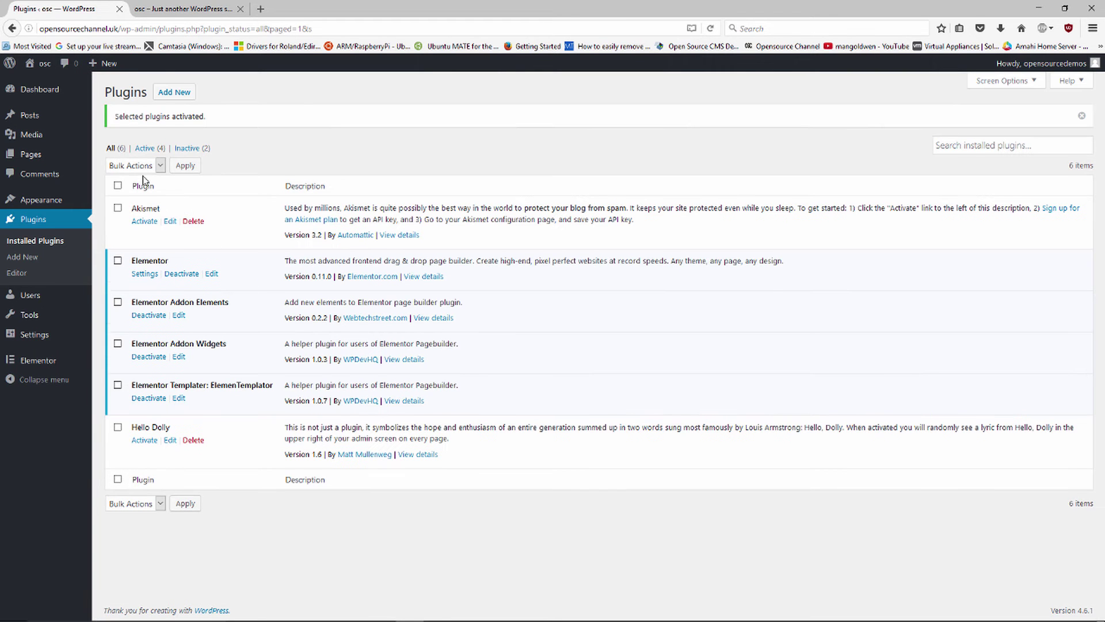
{"action": "left_click", "coordinate": [151, 166]}
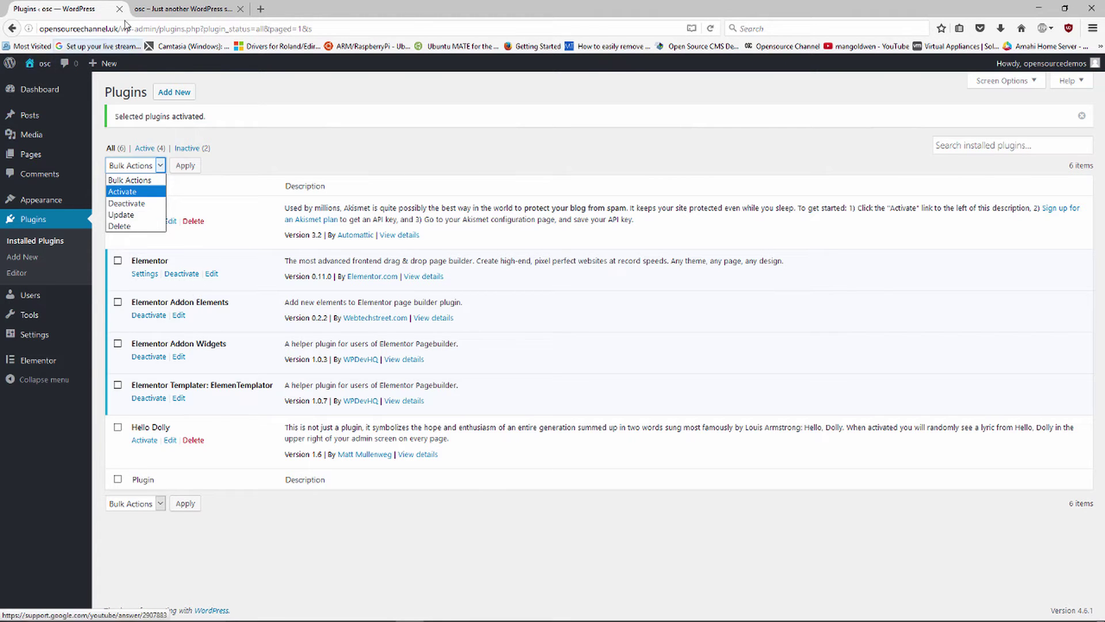
- Reload the live osc site to check its front page with the Elementor plugins active
{"action": "left_click", "coordinate": [156, 7]}
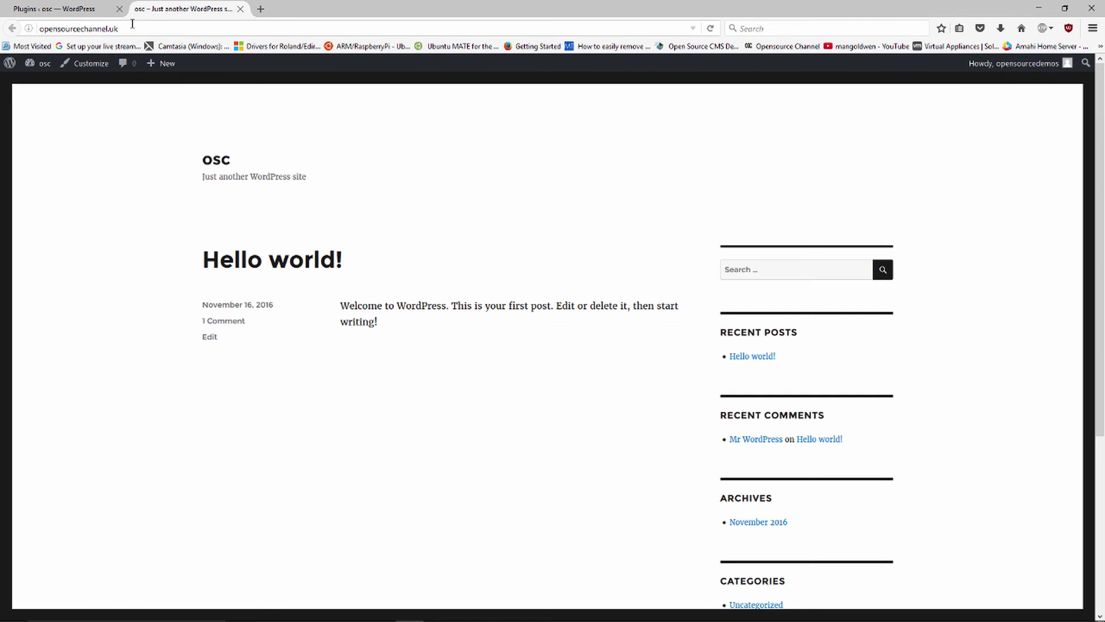
{"action": "right_click", "coordinate": [377, 201]}
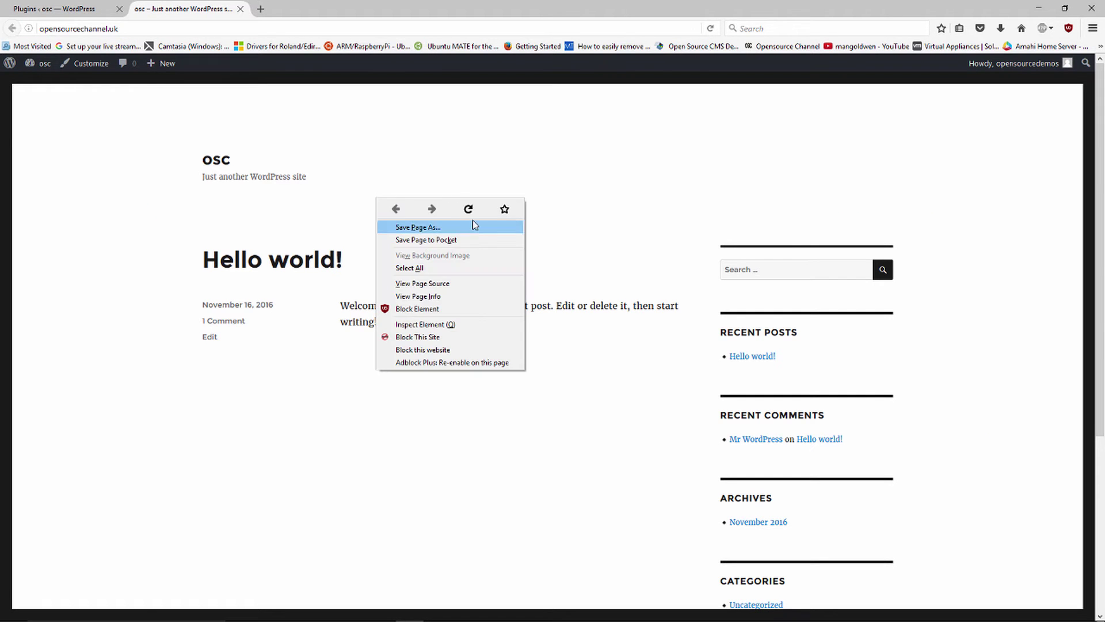
{"action": "left_click", "coordinate": [472, 211]}
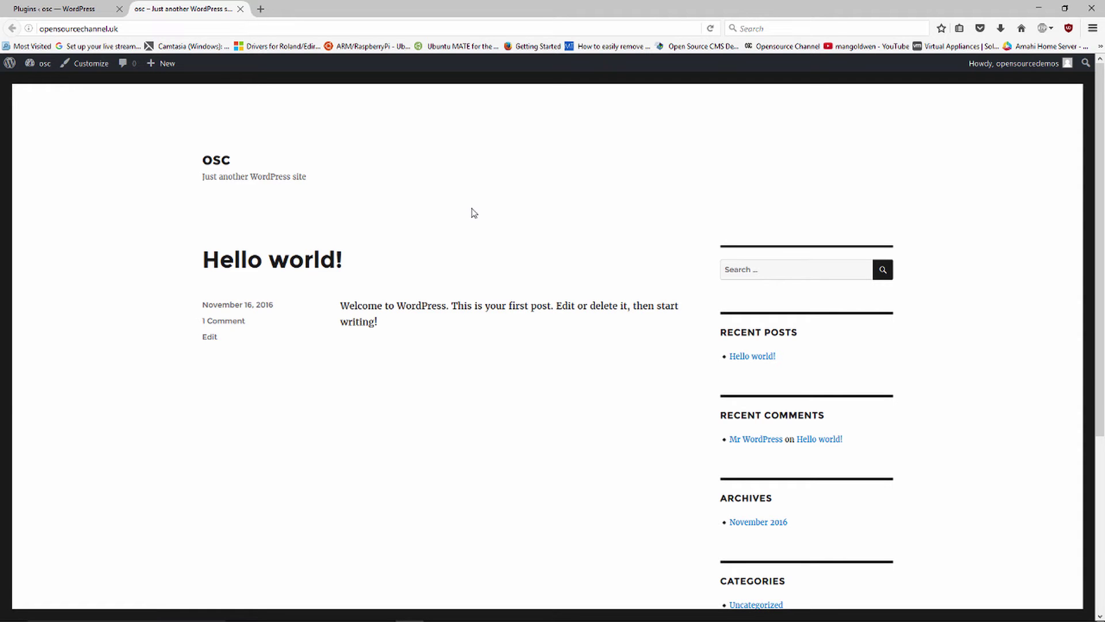
- Add a new WordPress page and give it the title "Home Page"
{"action": "left_click", "coordinate": [75, 10]}
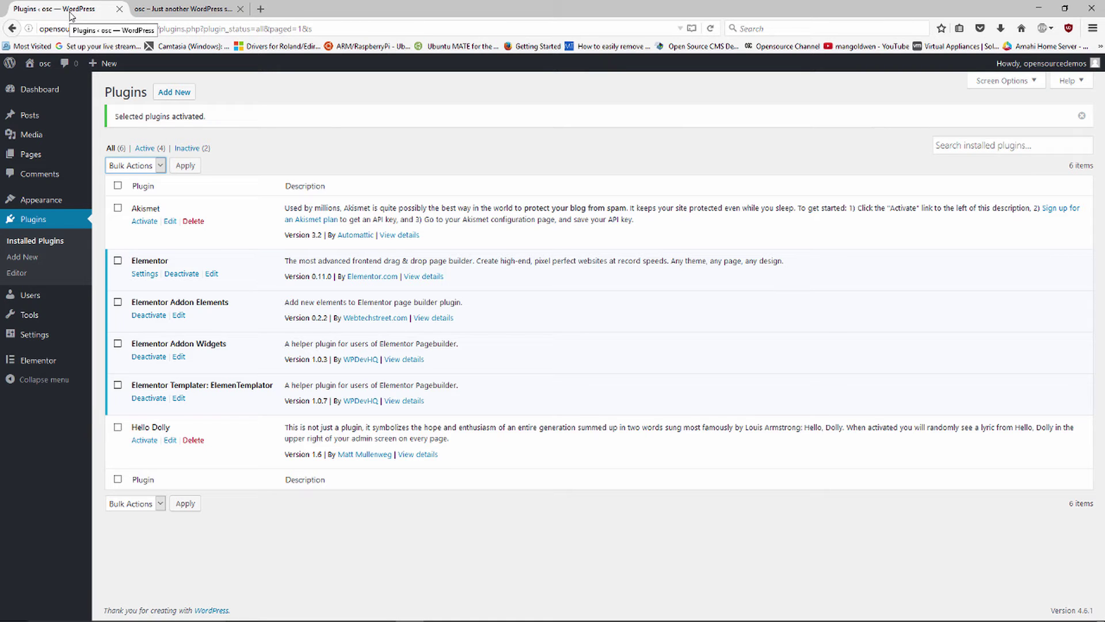
{"action": "left_click", "coordinate": [33, 159]}
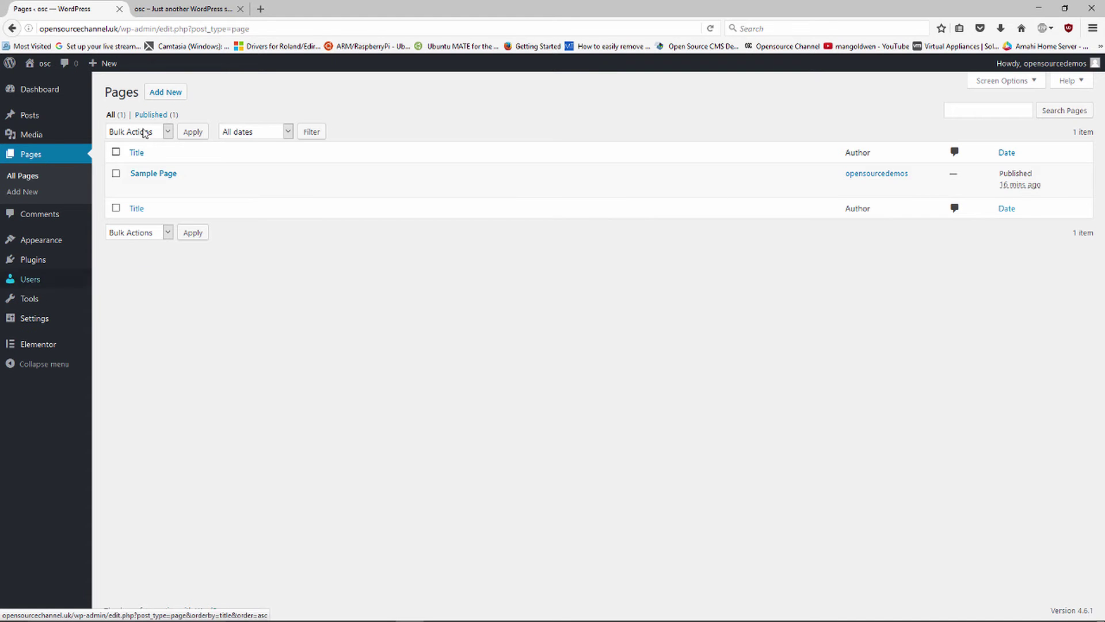
{"action": "left_click", "coordinate": [165, 94]}
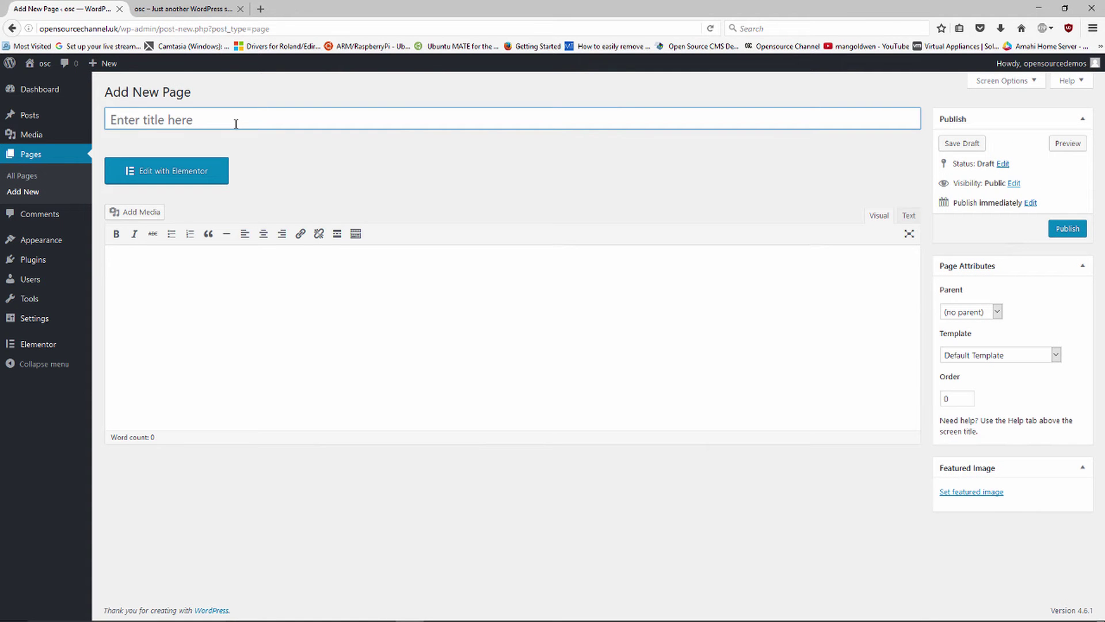
{"action": "type", "text": "Home Page"}
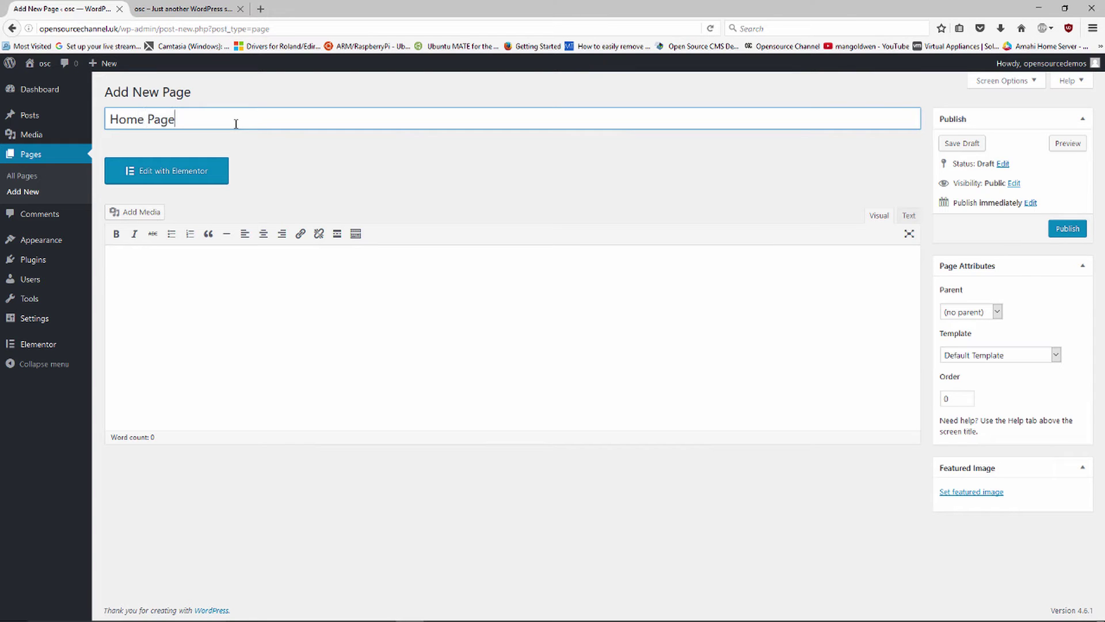
- Assign the Elementor Fullwidth Standard template to the Home Page and publish it
{"action": "left_click", "coordinate": [1022, 356]}
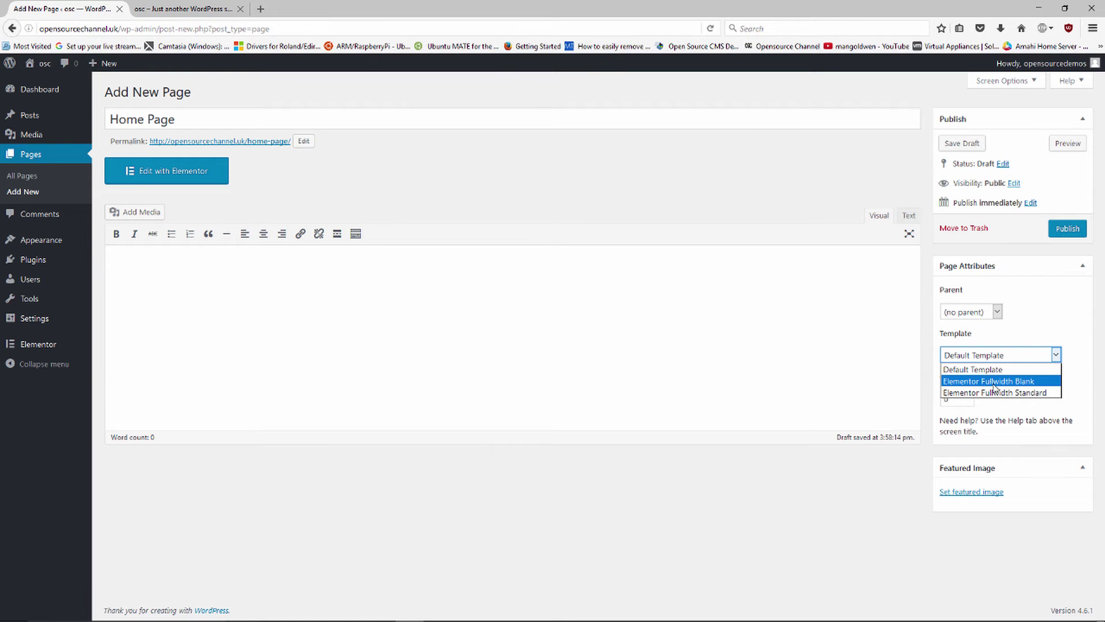
{"action": "left_click", "coordinate": [1028, 385]}
{"action": "left_click", "coordinate": [1040, 361]}
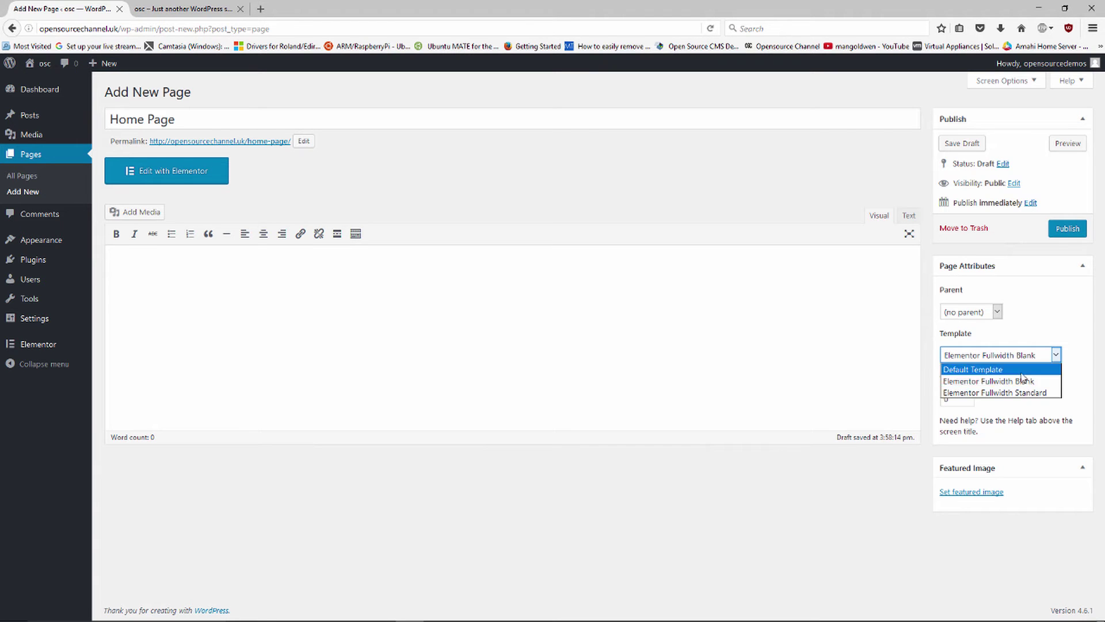
{"action": "left_click", "coordinate": [1025, 392]}
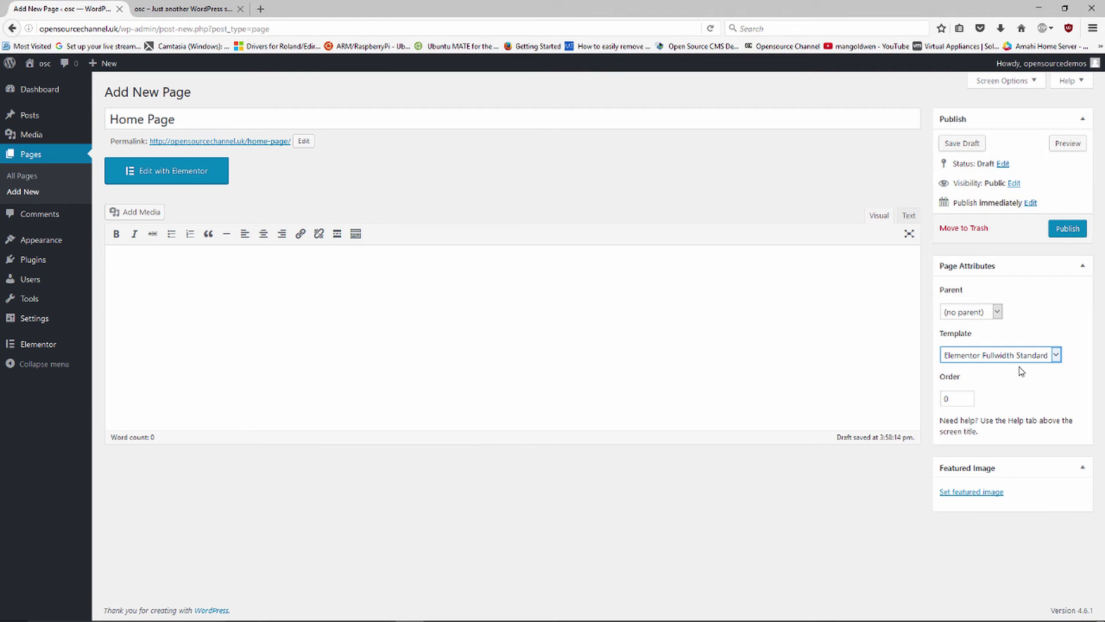
{"action": "left_click", "coordinate": [1072, 232]}
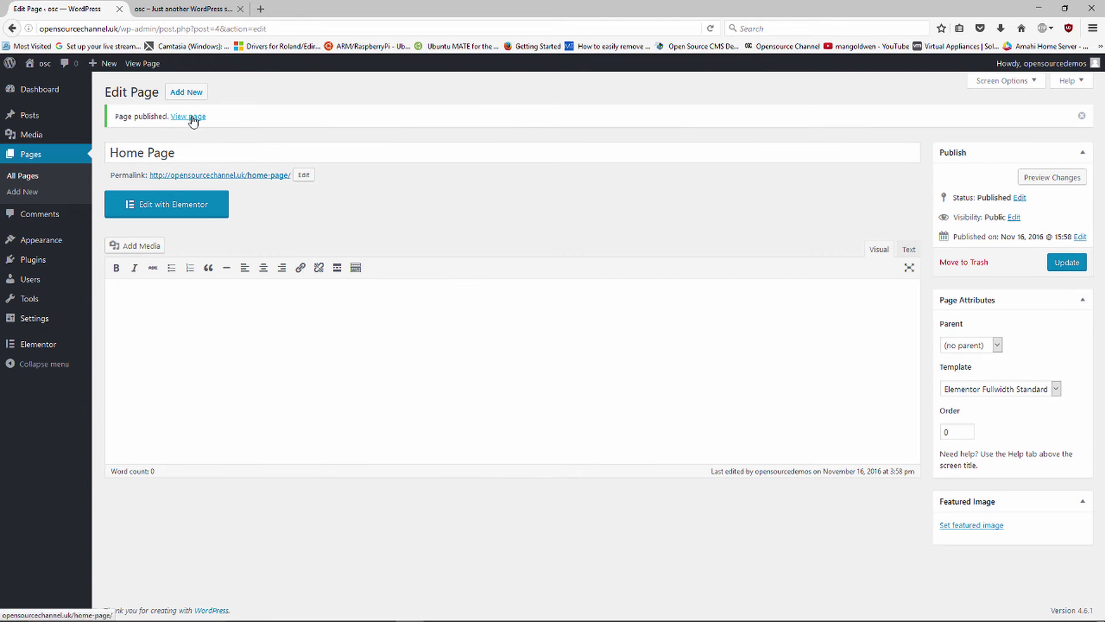
- Open the WordPress Reading settings in a separate browser tab
{"action": "mouse_move", "coordinate": [39, 319]}
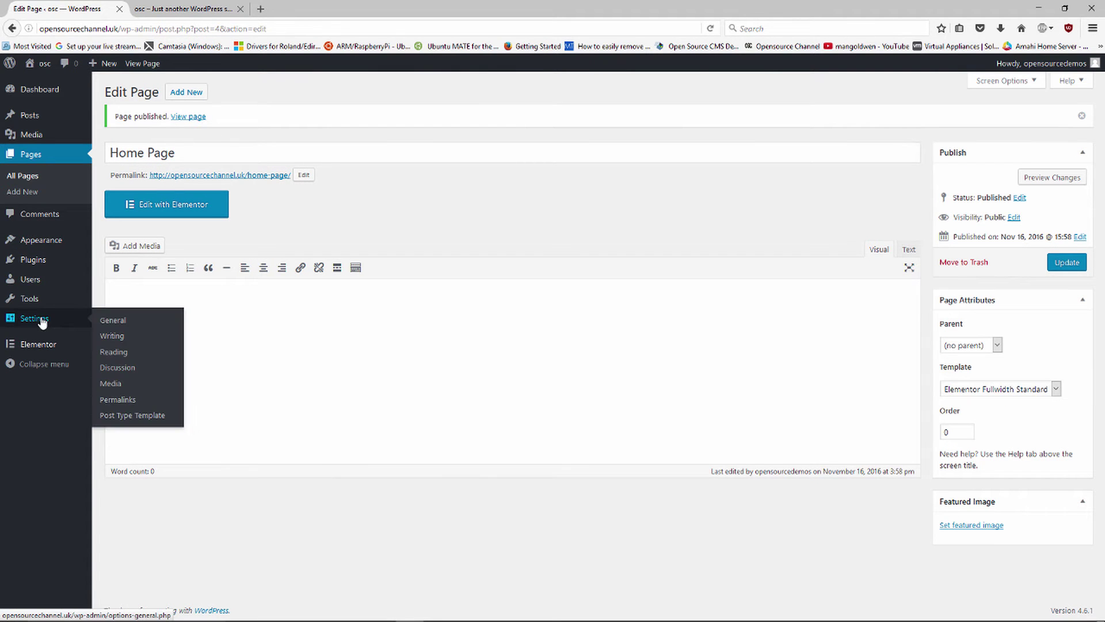
{"action": "right_click", "coordinate": [118, 353]}
{"action": "left_click", "coordinate": [197, 359]}
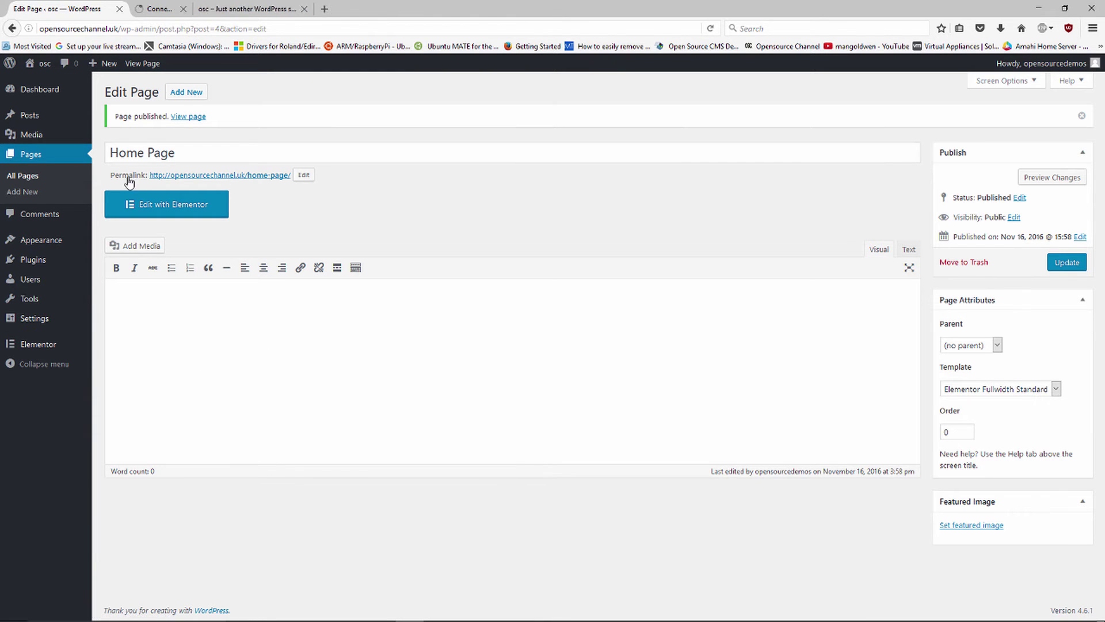
{"action": "key", "text": "ctrl+Tab"}
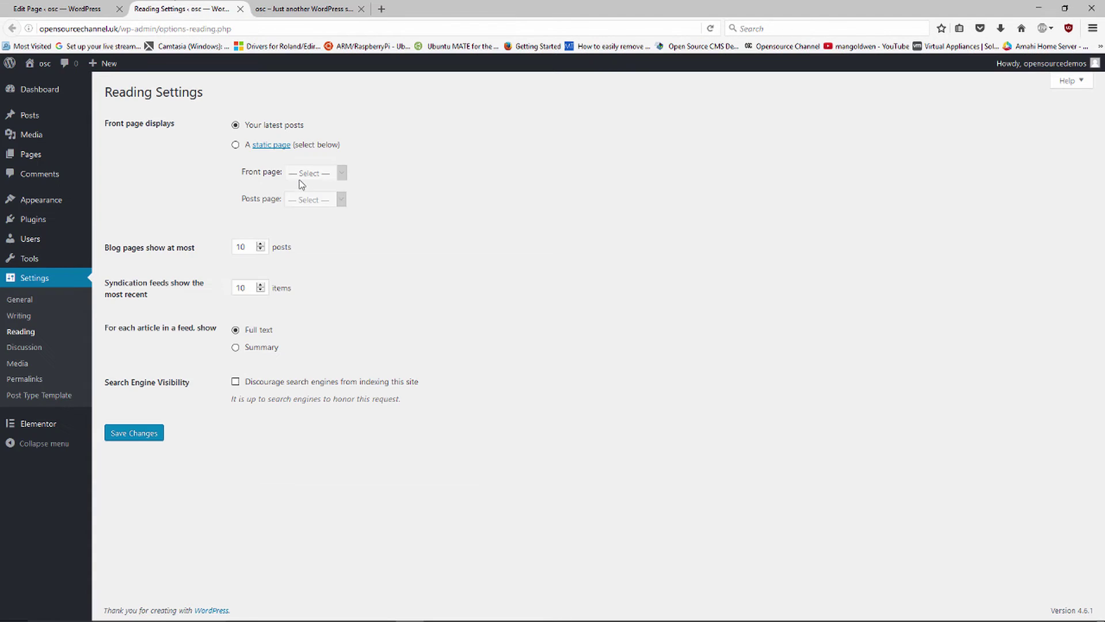
{"action": "left_click", "coordinate": [269, 146]}
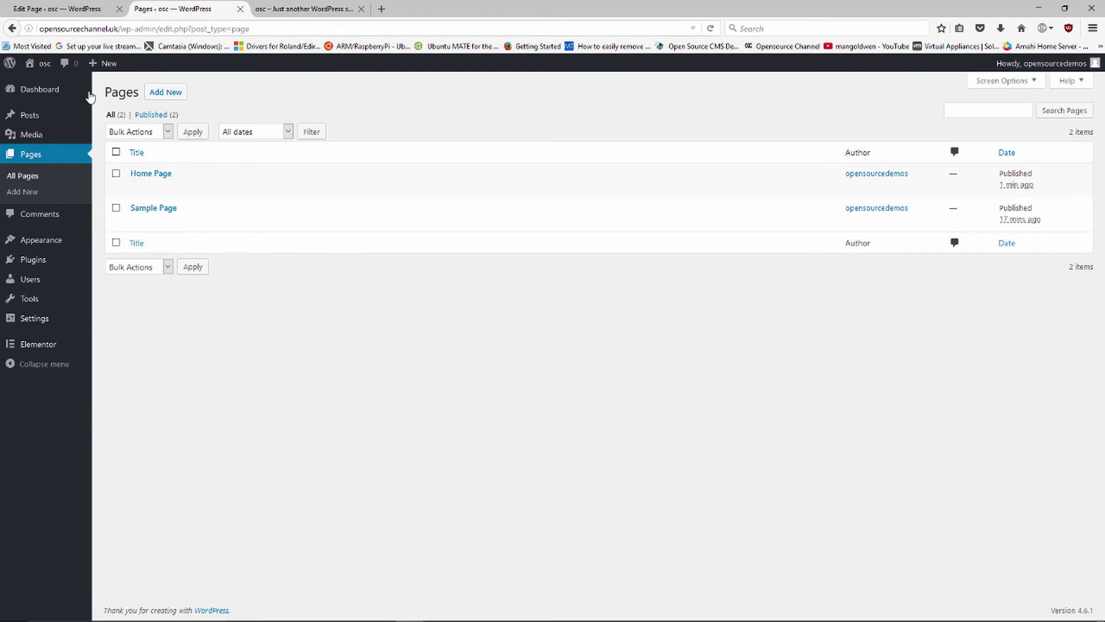
{"action": "left_click", "coordinate": [12, 28]}
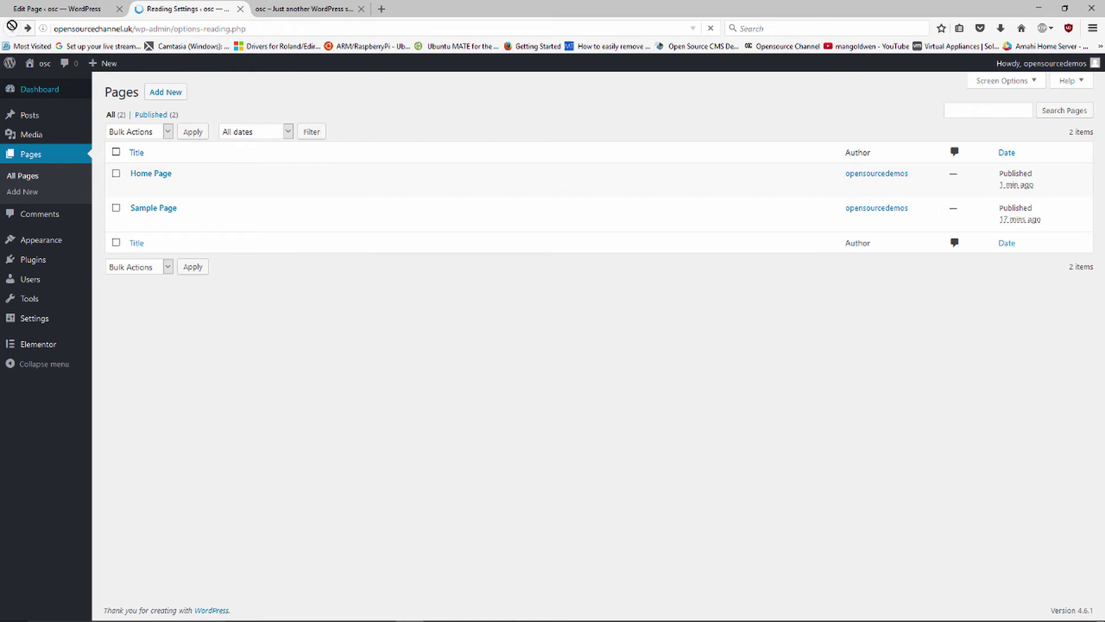
- Make the front page display a static page, choose Home Page as the front page, and save the settings
{"action": "left_click", "coordinate": [236, 144]}
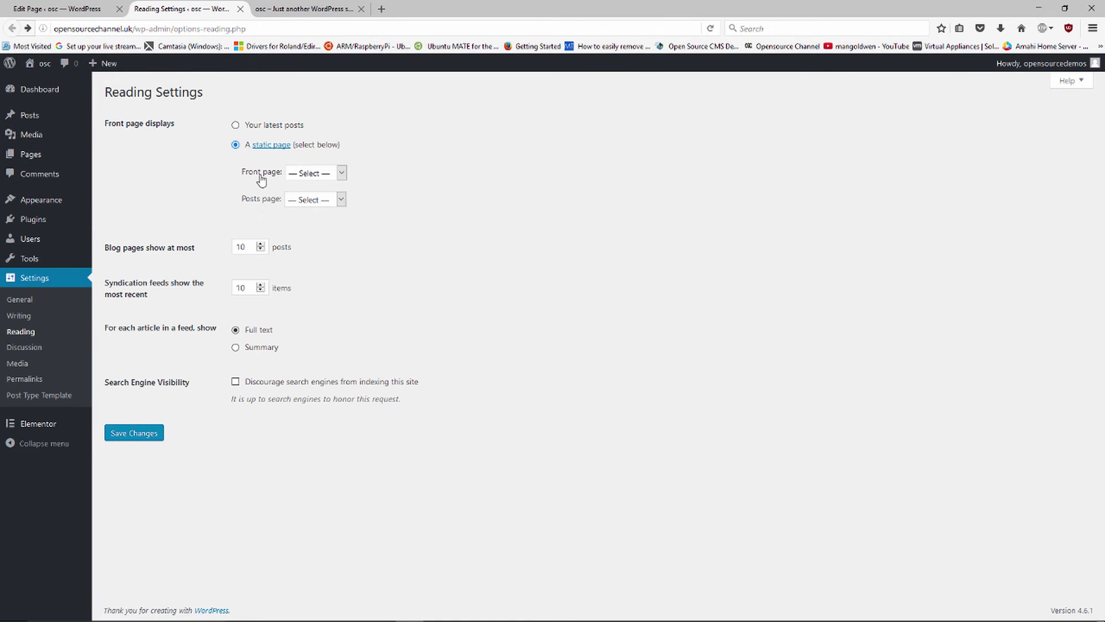
{"action": "left_click", "coordinate": [331, 173]}
{"action": "left_click", "coordinate": [330, 204]}
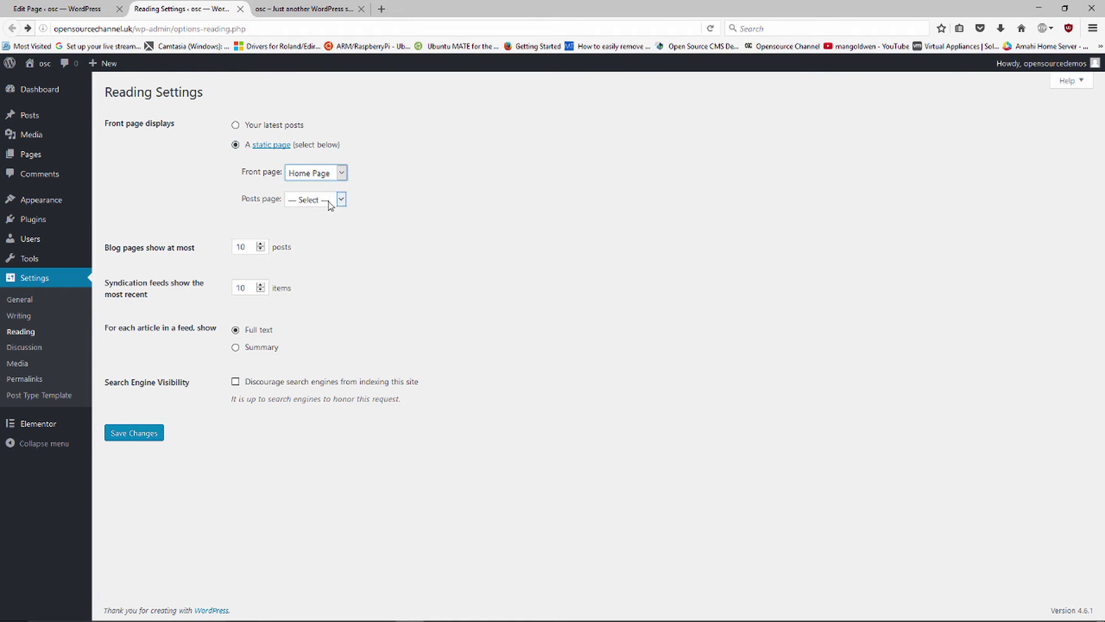
{"action": "right_click", "coordinate": [36, 485]}
{"action": "key", "text": "Escape"}
{"action": "left_click", "coordinate": [131, 435]}
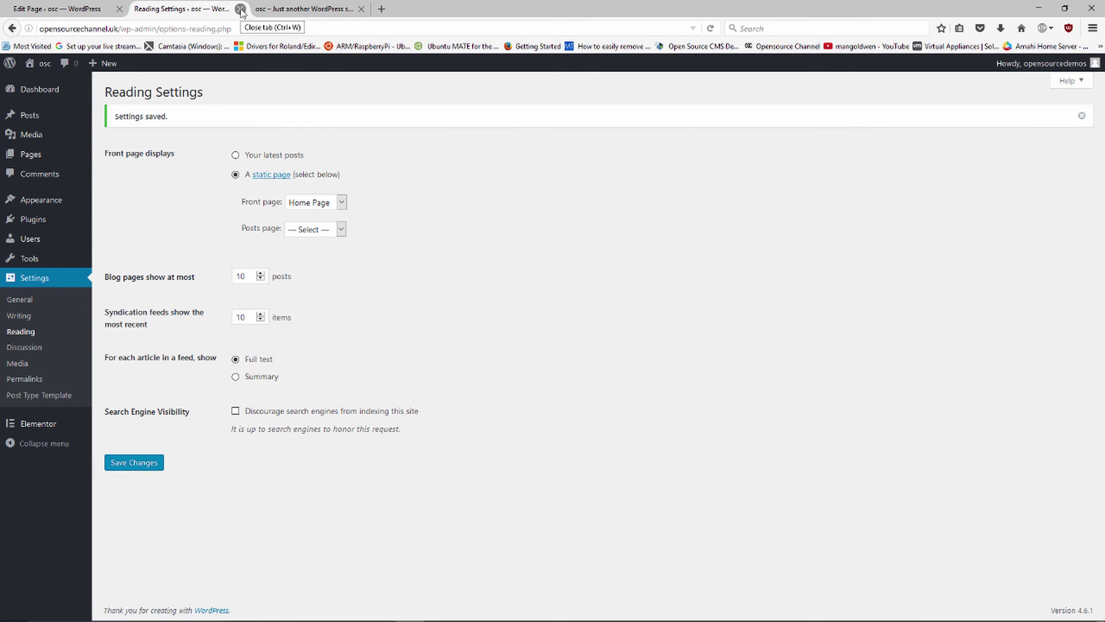
- Reload the live osc site to check its new front page, then return to the page editor and close the Reading Settings tab
{"action": "left_click", "coordinate": [65, 12]}
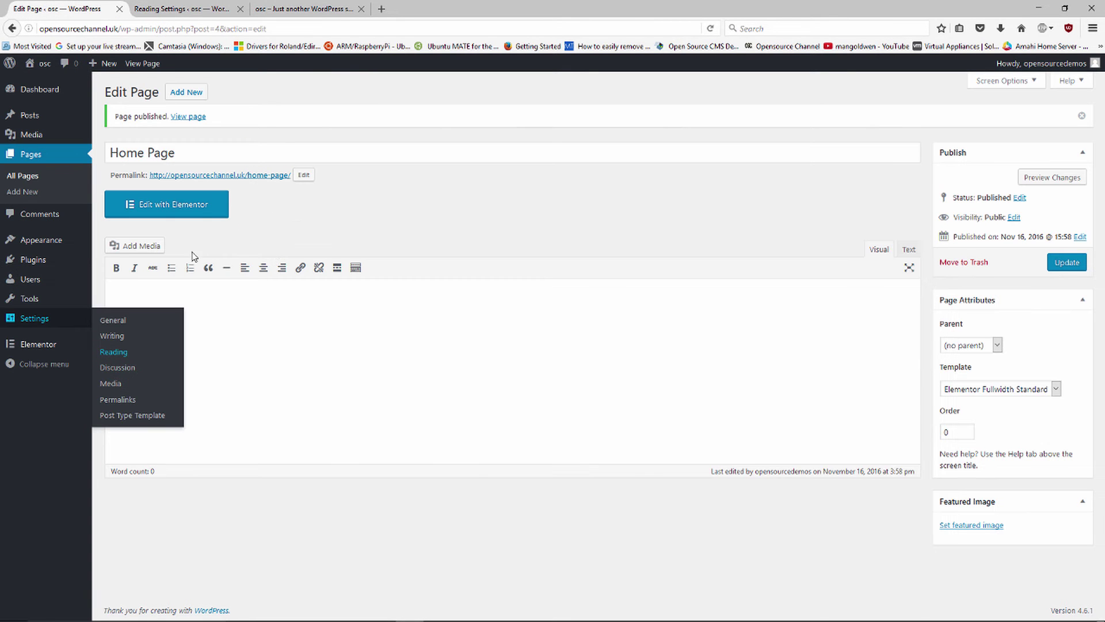
{"action": "left_click", "coordinate": [358, 352]}
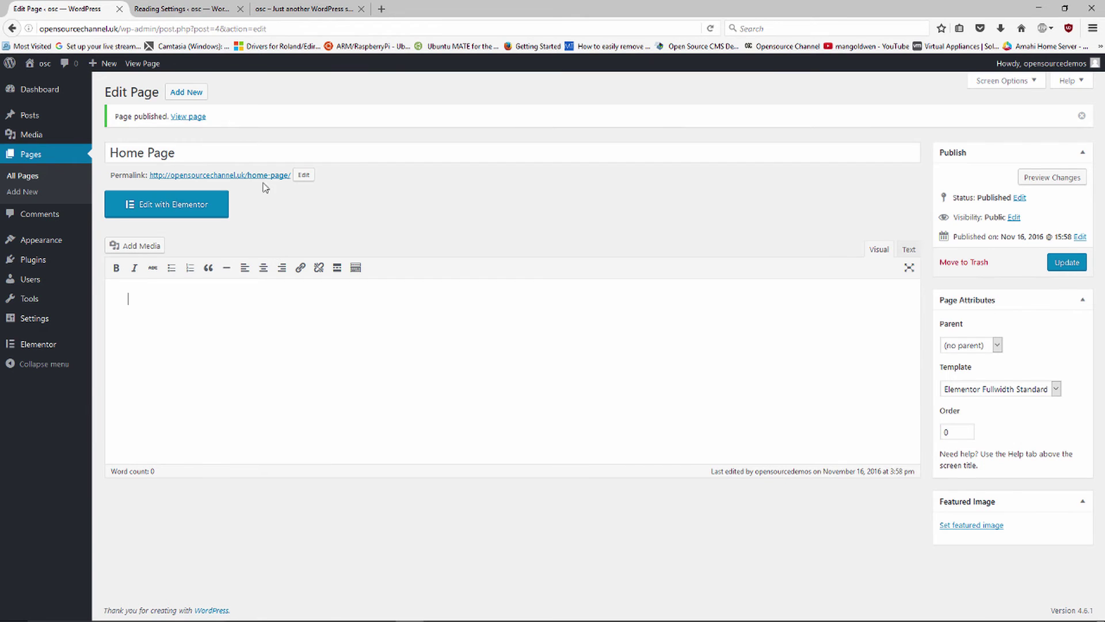
{"action": "left_click", "coordinate": [185, 8]}
{"action": "left_click", "coordinate": [313, 9]}
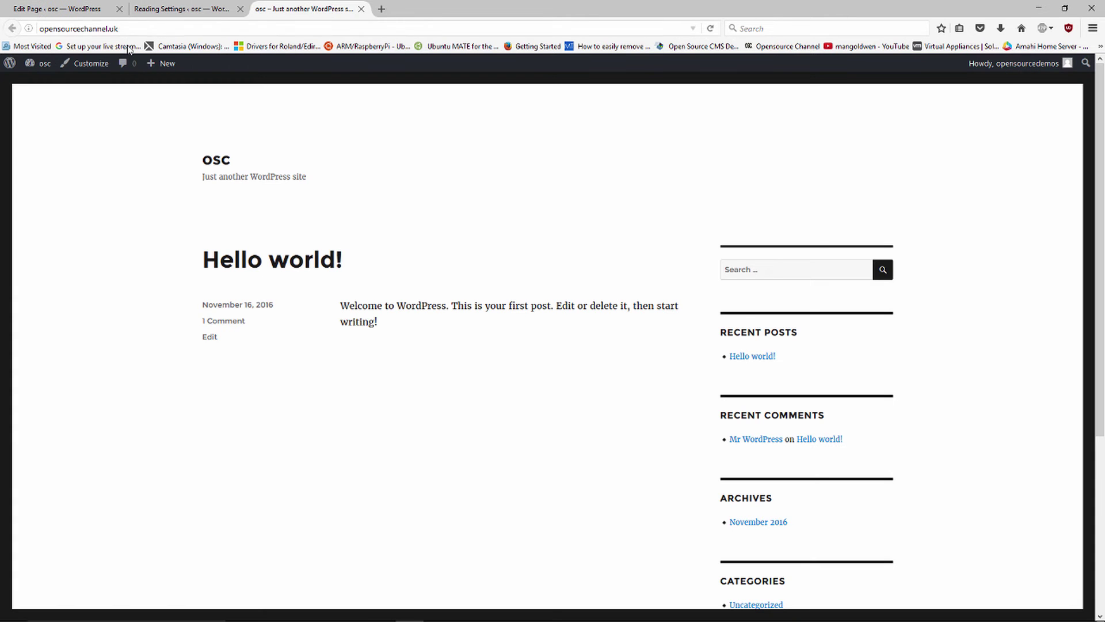
{"action": "left_click", "coordinate": [711, 28]}
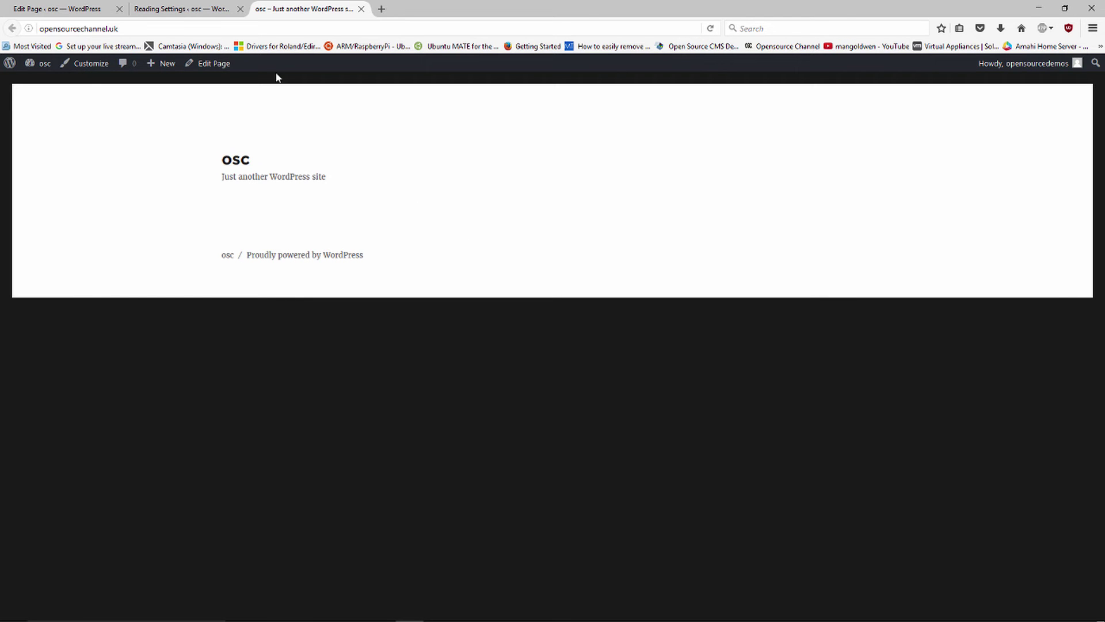
{"action": "left_click", "coordinate": [185, 11]}
{"action": "left_click", "coordinate": [90, 7]}
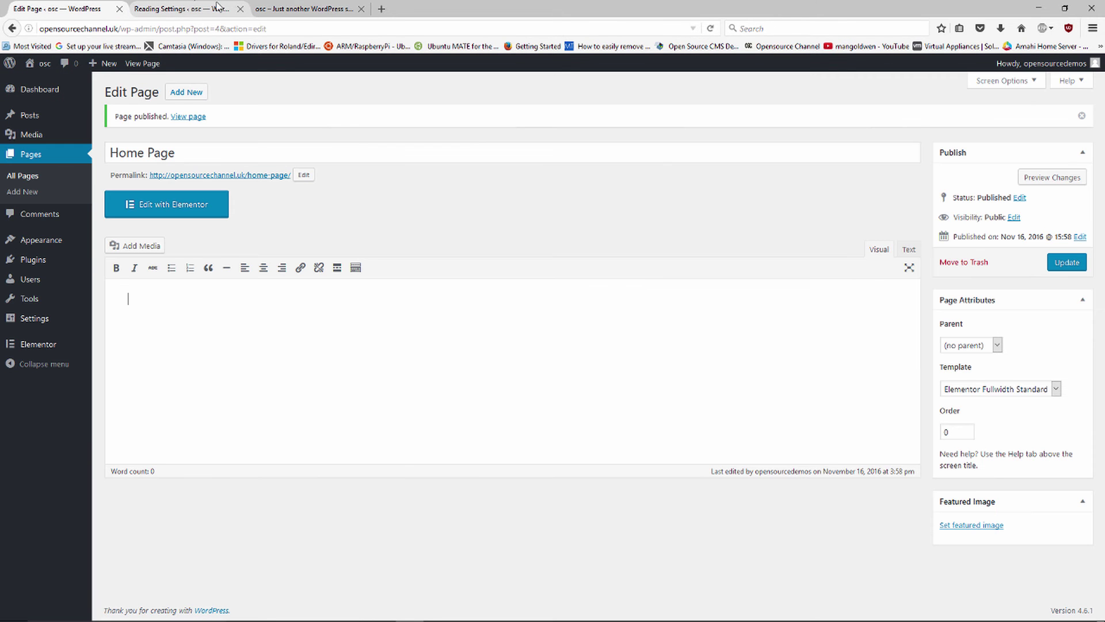
{"action": "left_click", "coordinate": [240, 9]}
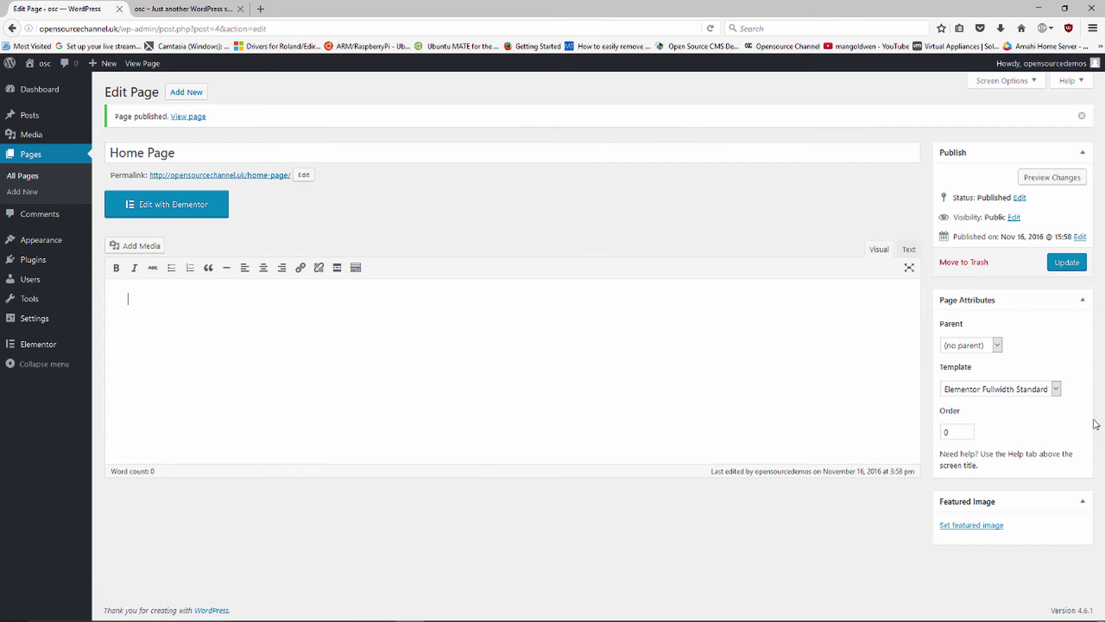
- Update the Home Page with the Elementor Fullwidth Blank template and reload the live site to compare its look
{"action": "left_click", "coordinate": [1021, 391]}
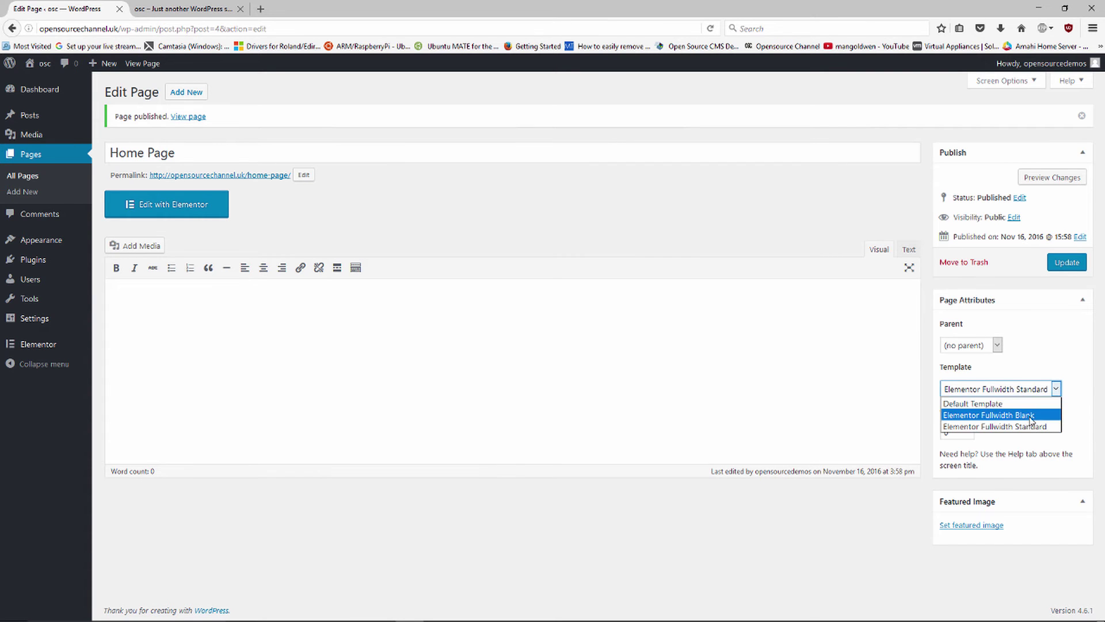
{"action": "left_click", "coordinate": [1030, 415]}
{"action": "left_click", "coordinate": [1066, 262]}
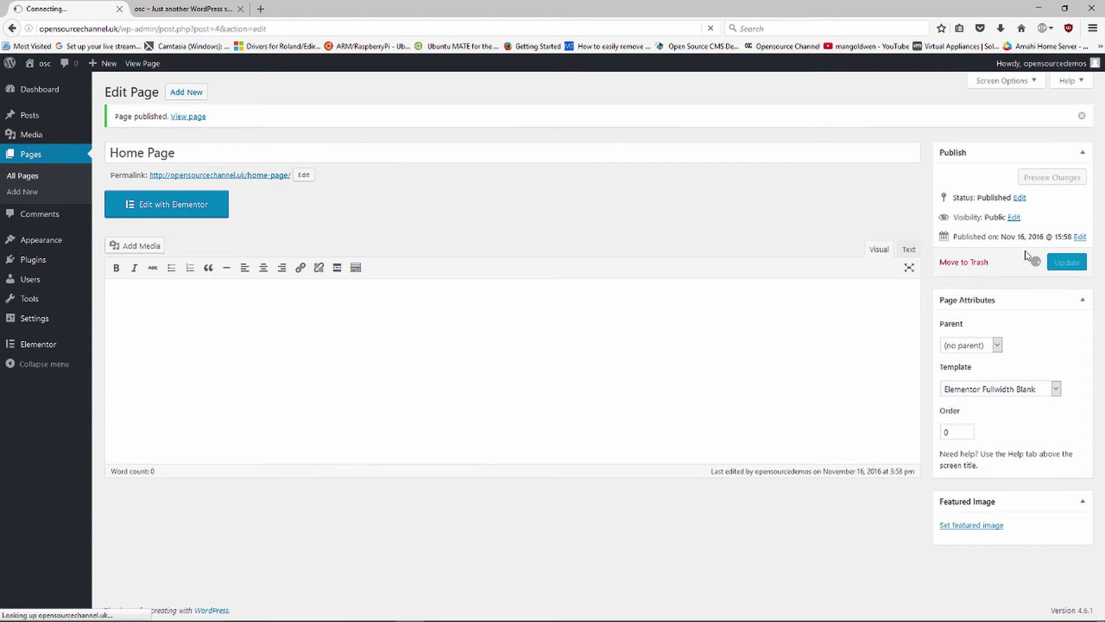
{"action": "left_click", "coordinate": [192, 7]}
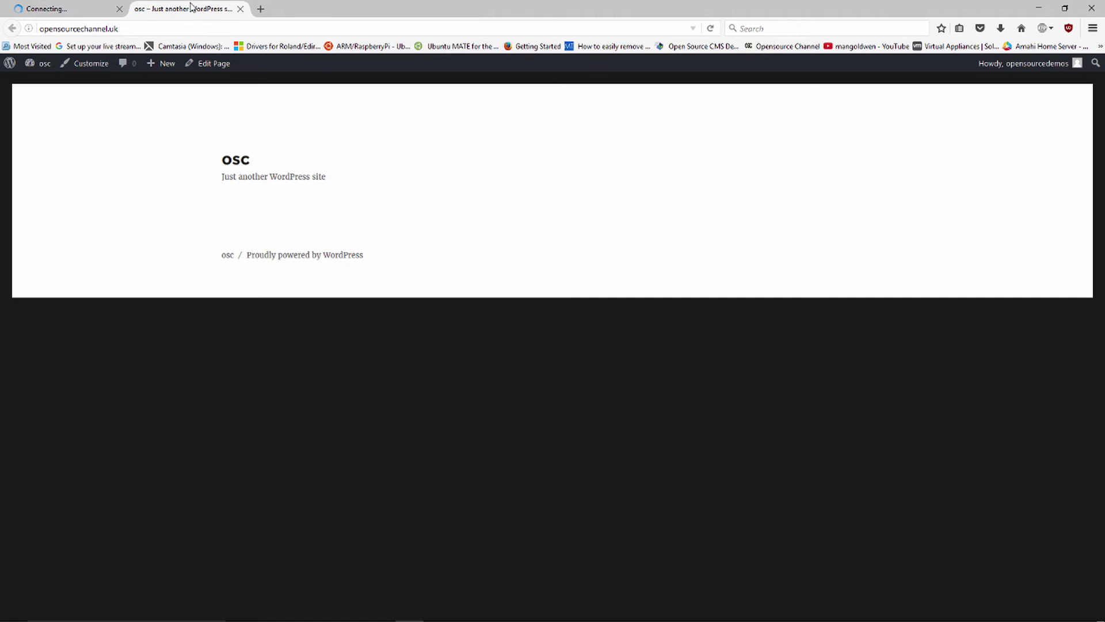
{"action": "left_click", "coordinate": [711, 28]}
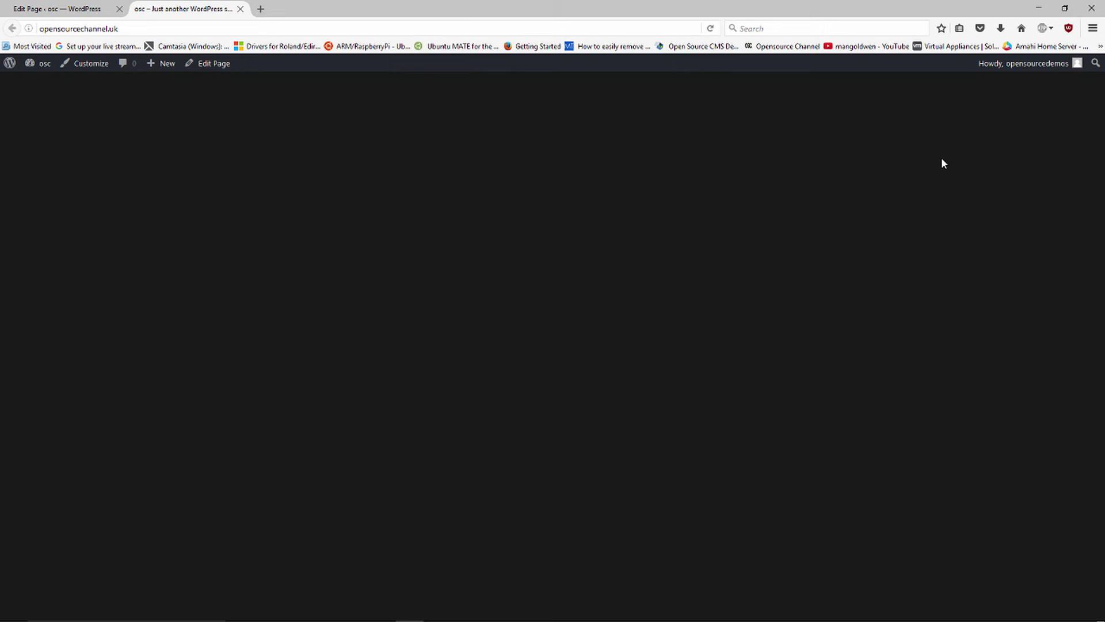
{"action": "left_click", "coordinate": [78, 8]}
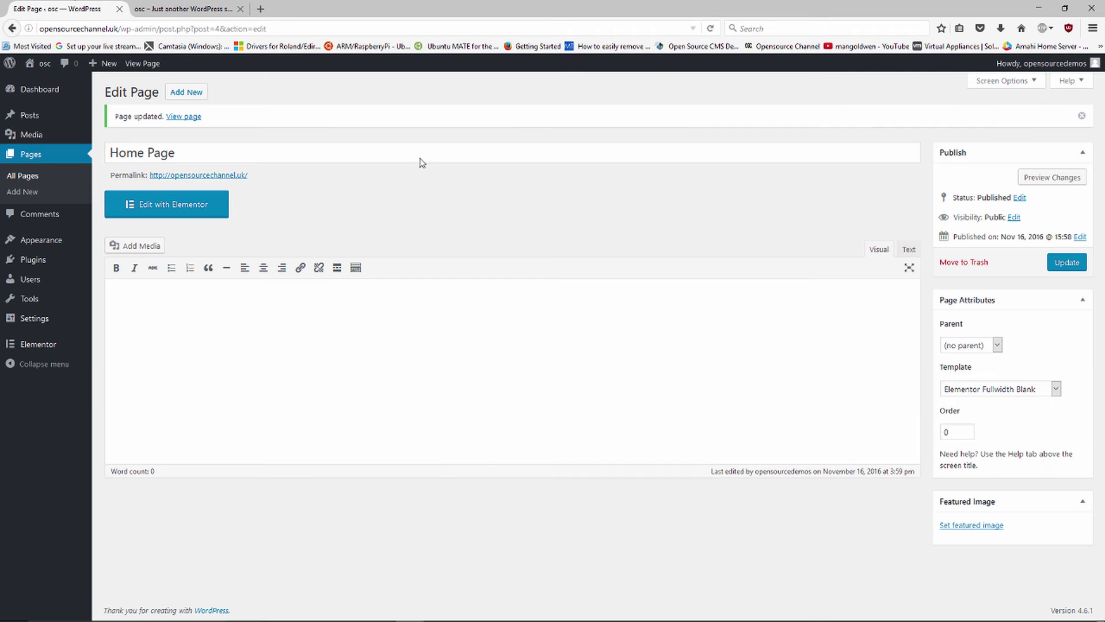
- Set the Home Page template back to Elementor Fullwidth Standard and update the page
{"action": "left_click", "coordinate": [1040, 389]}
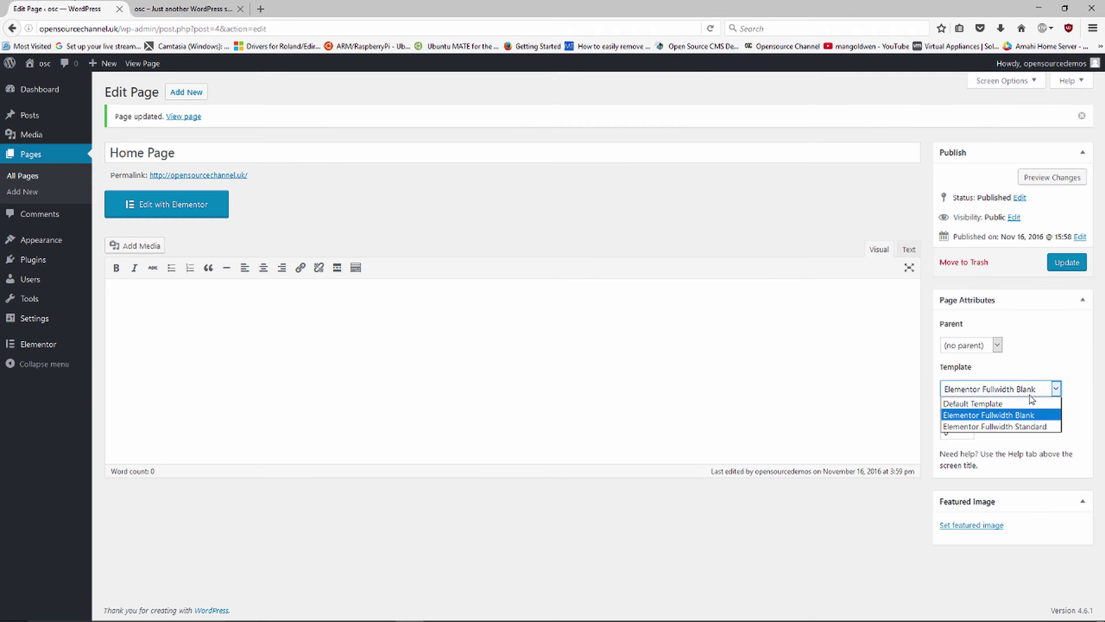
{"action": "left_click", "coordinate": [1034, 426]}
{"action": "left_click", "coordinate": [1068, 266]}
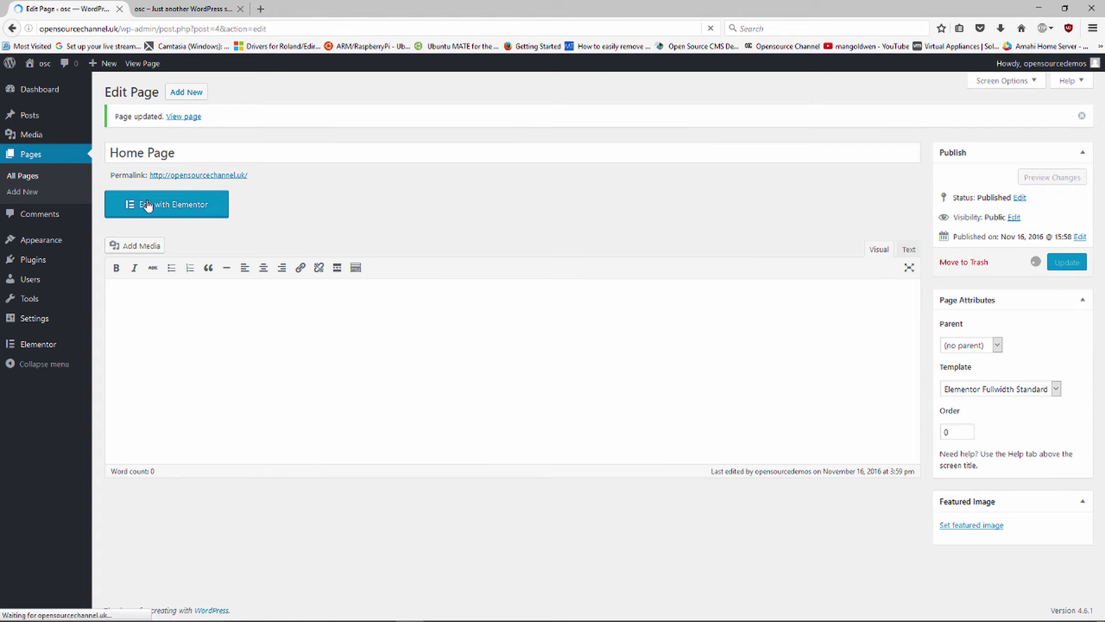
- Open the Home Page in the Elementor editor and narrow the widget panel to give the canvas more room
{"action": "left_click", "coordinate": [176, 211]}
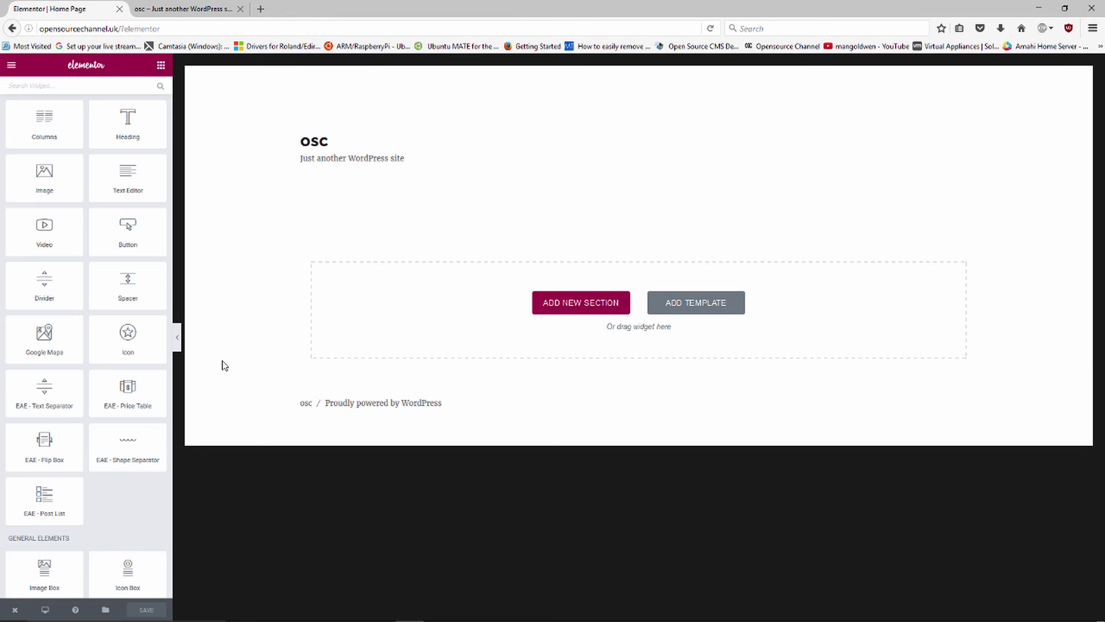
{"action": "left_click_drag", "start_coordinate": [171, 313], "coordinate": [115, 316]}
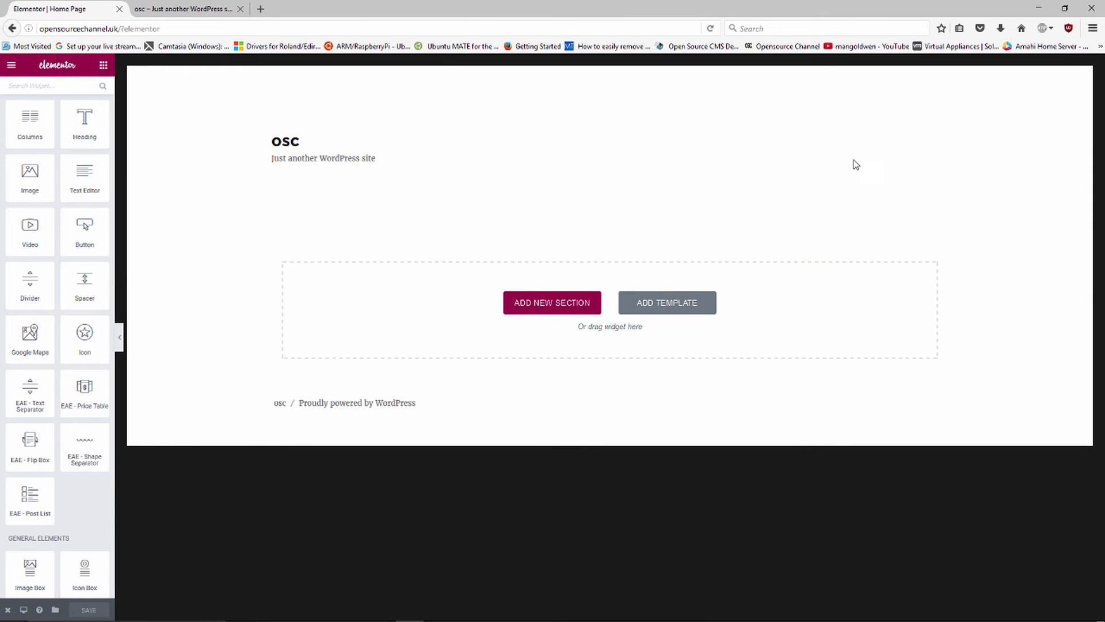
- Browse Elementor's template library, insert the predesigned "Homepage – Restaurant" template, and look over its sections on the page
{"action": "left_click", "coordinate": [674, 307]}
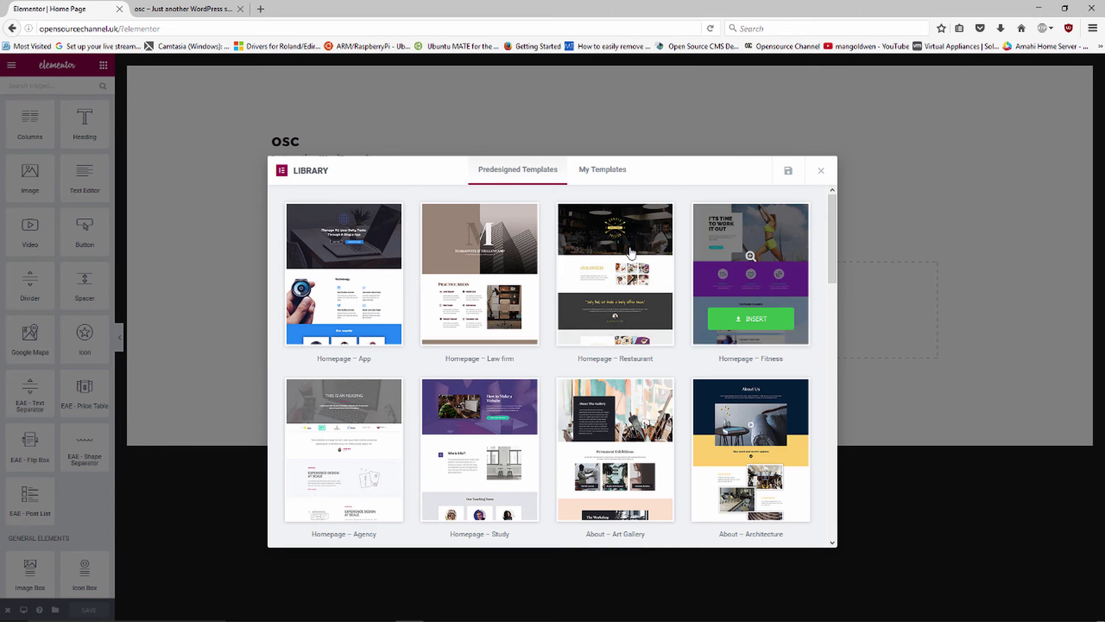
{"action": "left_click", "coordinate": [619, 176]}
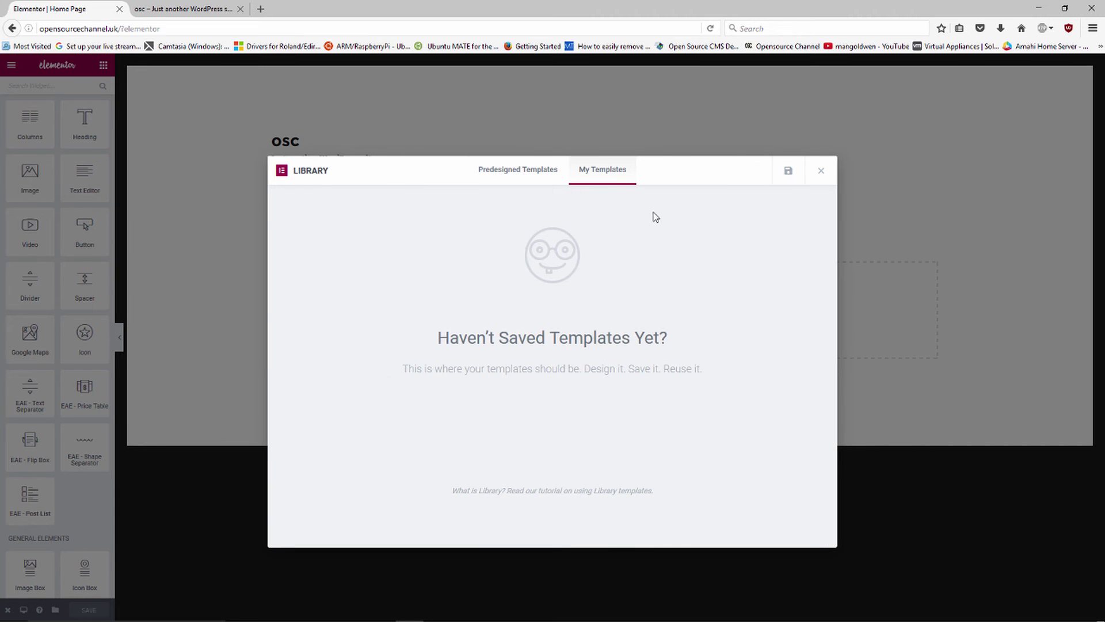
{"action": "left_click", "coordinate": [521, 172]}
{"action": "mouse_move", "coordinate": [507, 236]}
{"action": "scroll", "coordinate": [506, 236], "scroll_direction": "down", "scroll_amount": 8}
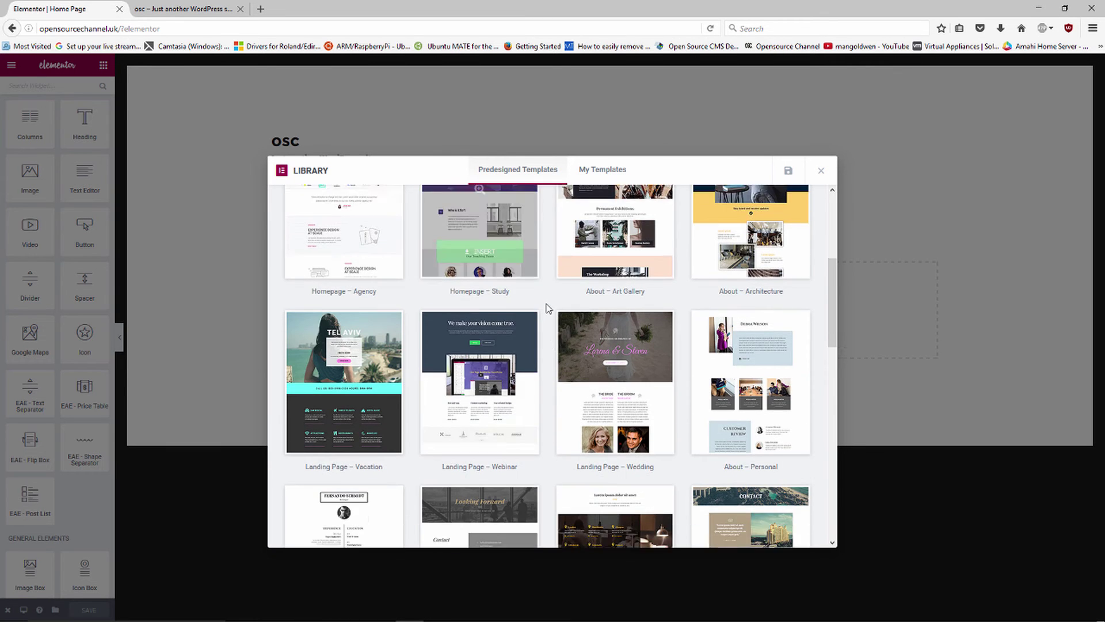
{"action": "scroll", "coordinate": [564, 325], "scroll_direction": "down", "scroll_amount": 10}
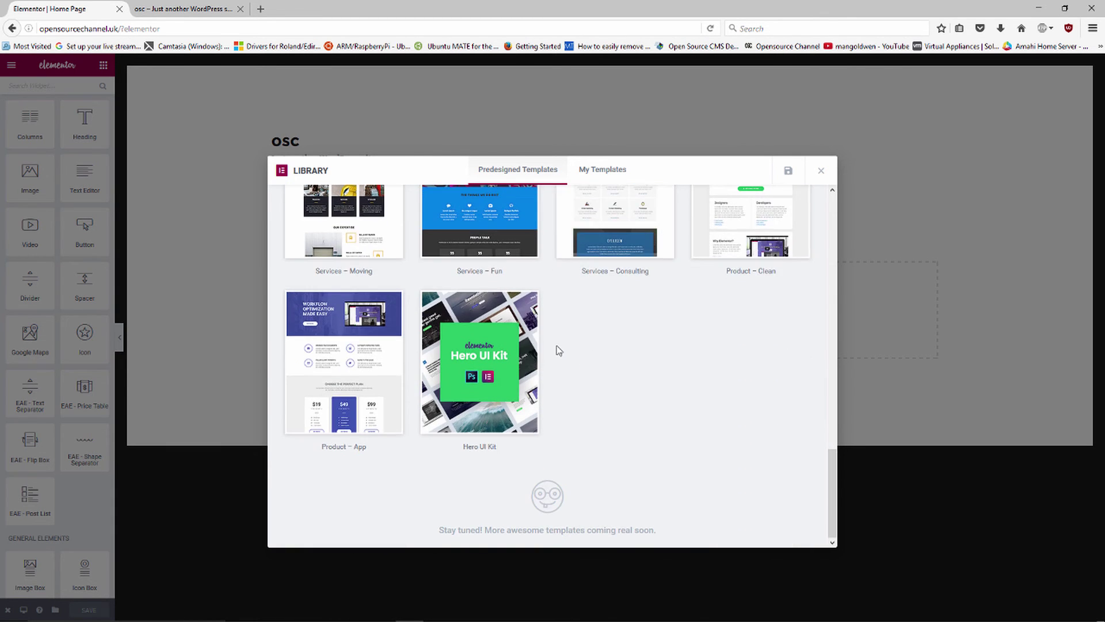
{"action": "scroll", "coordinate": [555, 348], "scroll_direction": "up", "scroll_amount": 8}
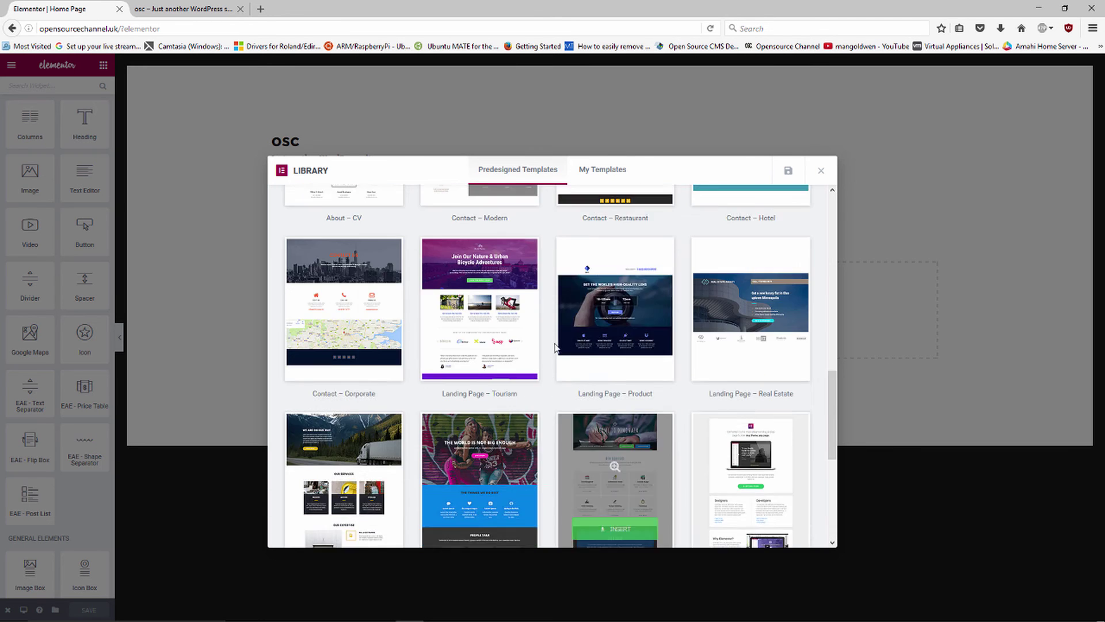
{"action": "scroll", "coordinate": [555, 348], "scroll_direction": "up", "scroll_amount": 8}
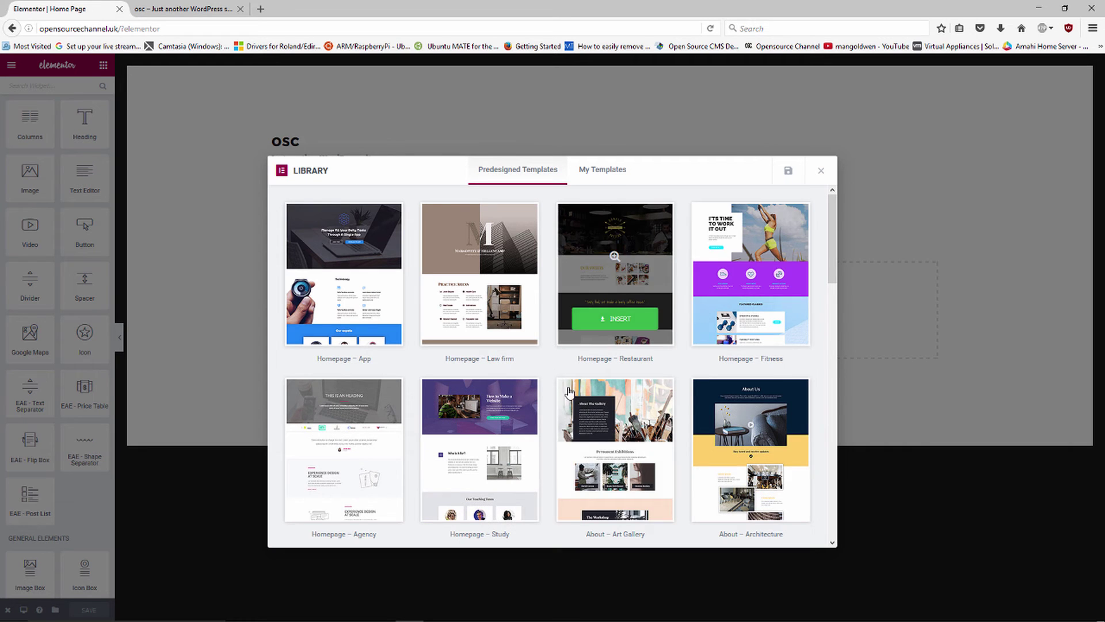
{"action": "left_click", "coordinate": [621, 321]}
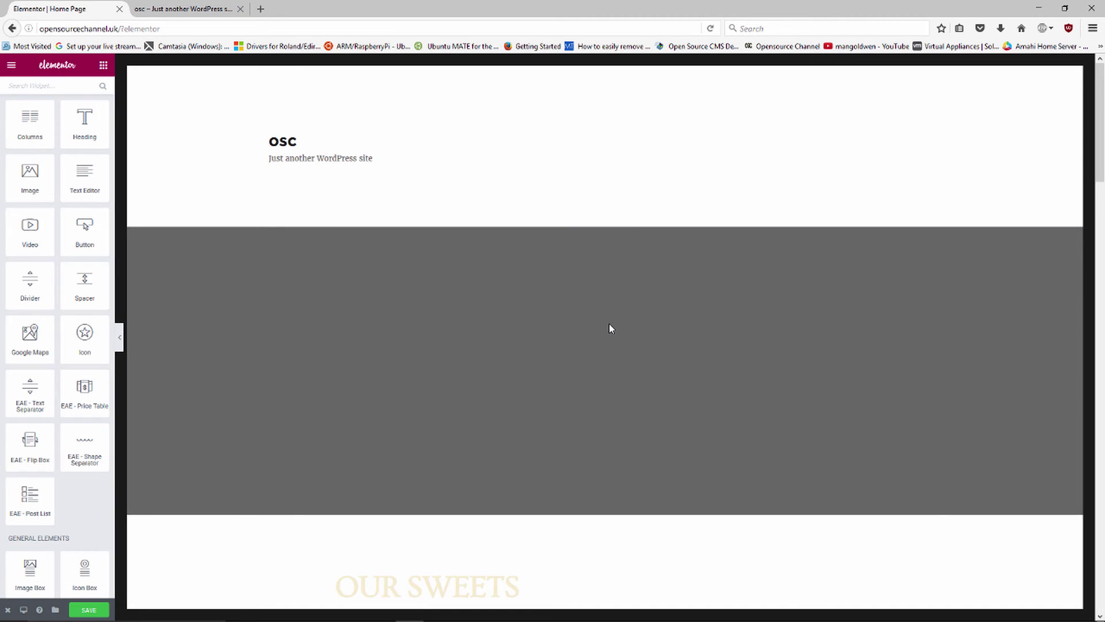
{"action": "scroll", "coordinate": [610, 328], "scroll_direction": "down", "scroll_amount": 3}
{"action": "scroll", "coordinate": [612, 328], "scroll_direction": "down", "scroll_amount": 3}
{"action": "scroll", "coordinate": [613, 336], "scroll_direction": "down", "scroll_amount": 6}
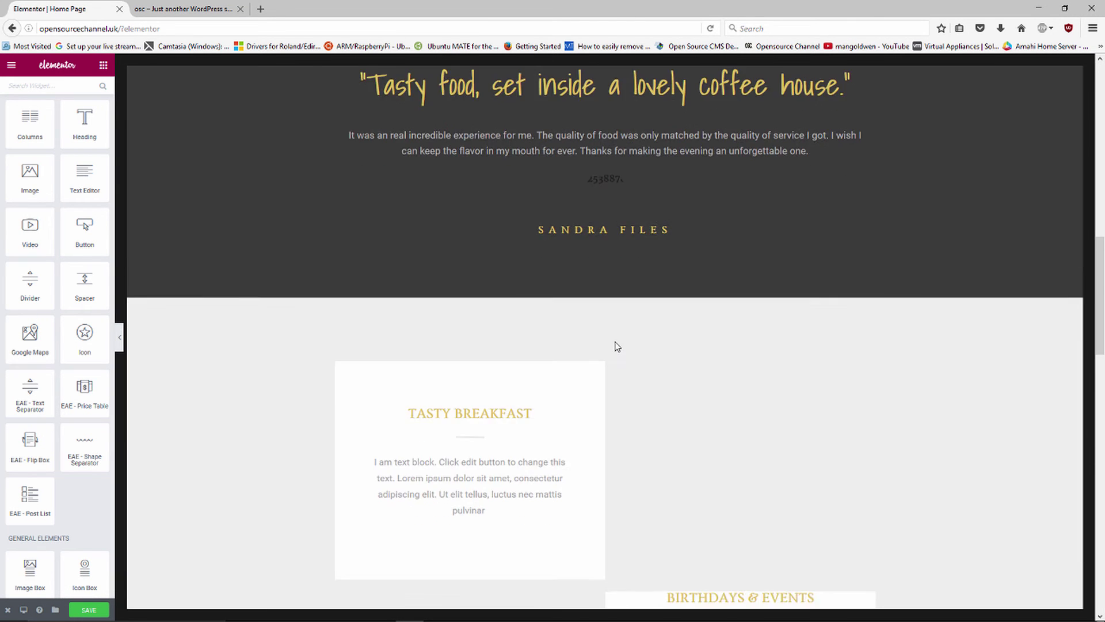
- Look over the inserted restaurant template's sections and save the page in Elementor
{"action": "scroll", "coordinate": [616, 346], "scroll_direction": "down", "scroll_amount": 5}
{"action": "scroll", "coordinate": [616, 346], "scroll_direction": "up", "scroll_amount": 8}
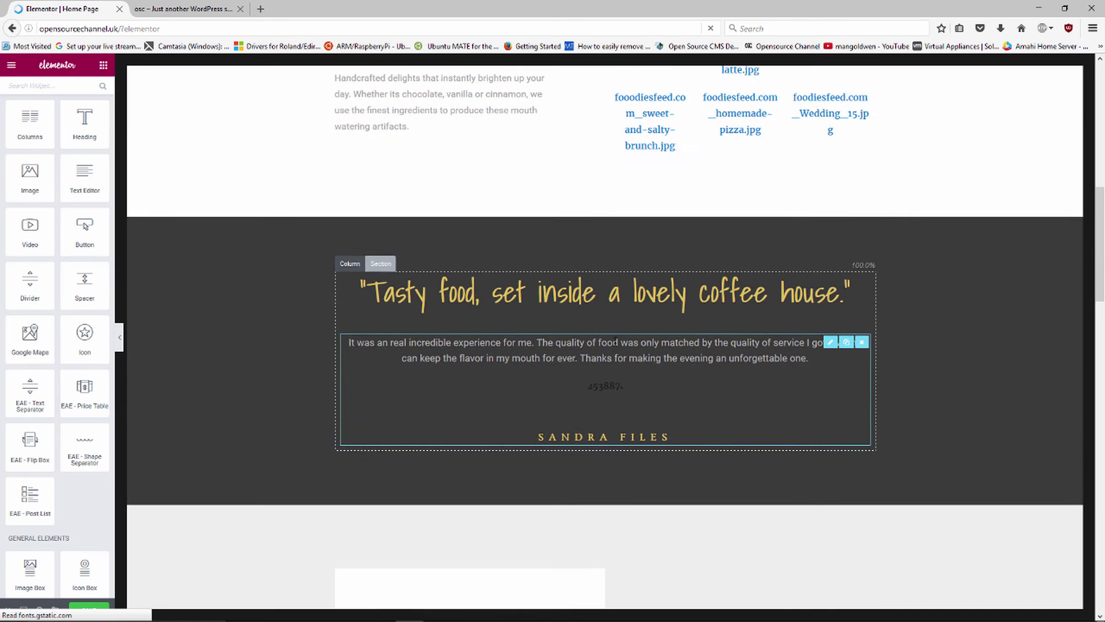
{"action": "scroll", "coordinate": [615, 341], "scroll_direction": "up", "scroll_amount": 7}
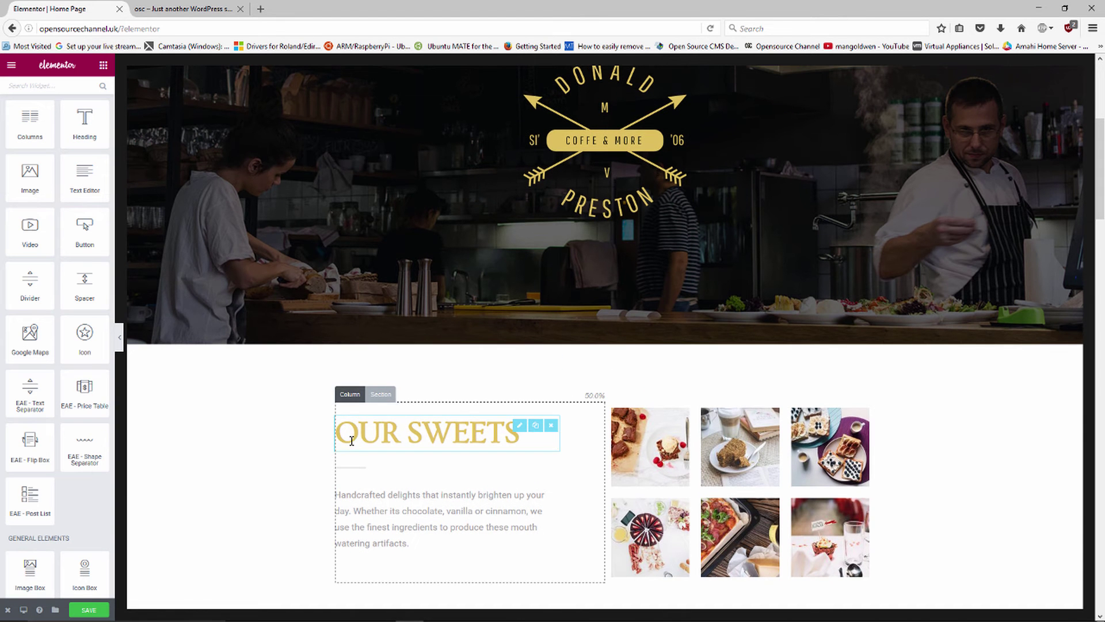
{"action": "scroll", "coordinate": [128, 583], "scroll_direction": "up", "scroll_amount": 5}
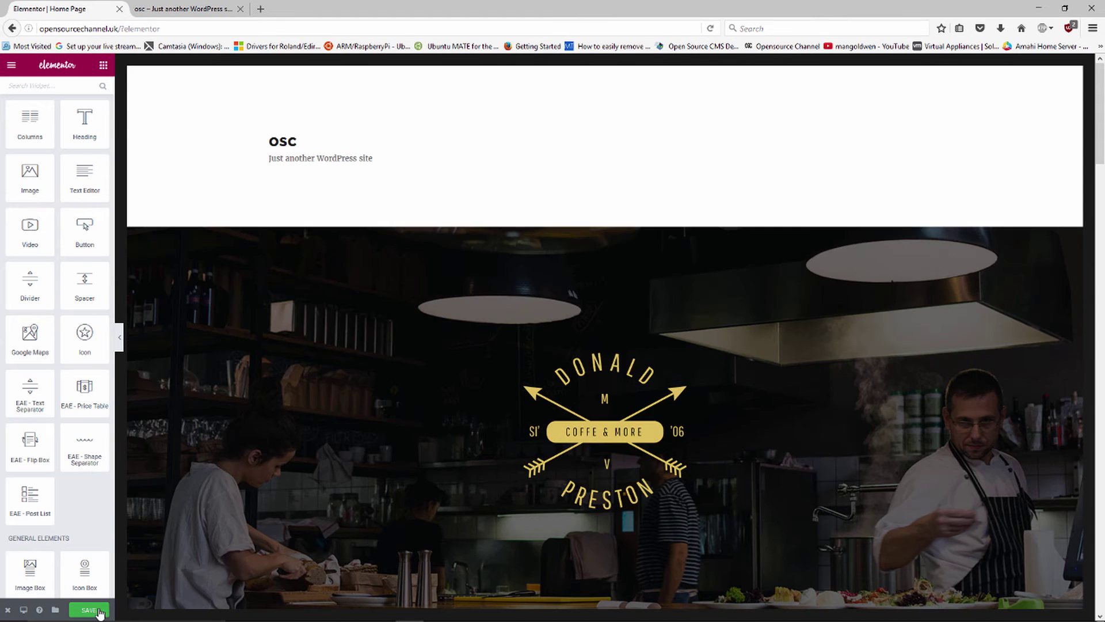
{"action": "left_click", "coordinate": [99, 611]}
- Reload the live site and look over the whole home page from the header down to the footer
{"action": "left_click", "coordinate": [197, 11]}
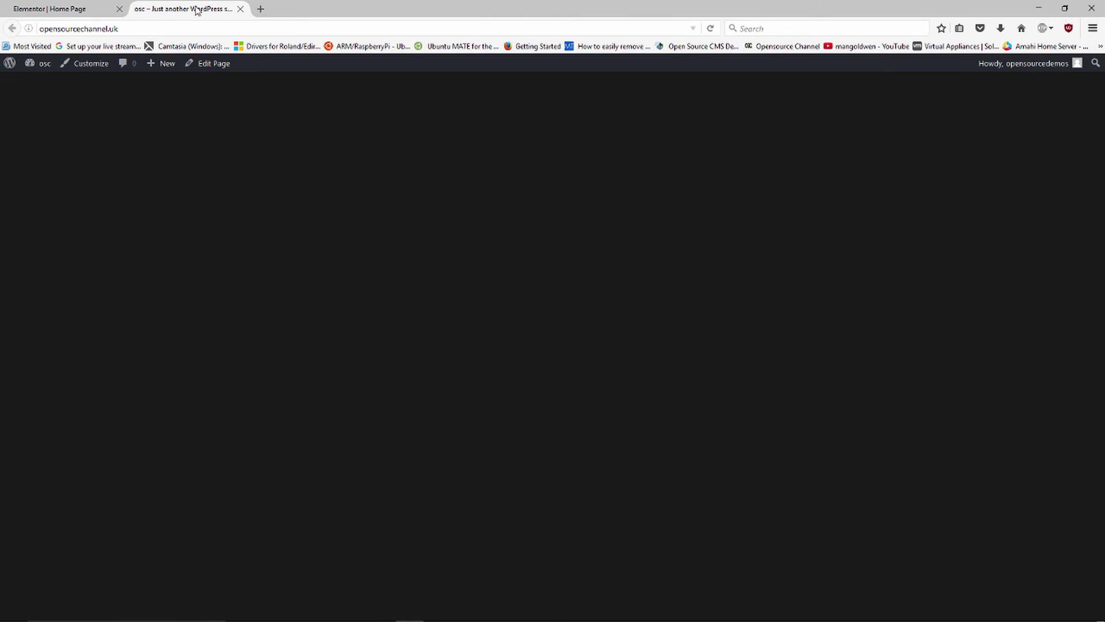
{"action": "left_click", "coordinate": [713, 30]}
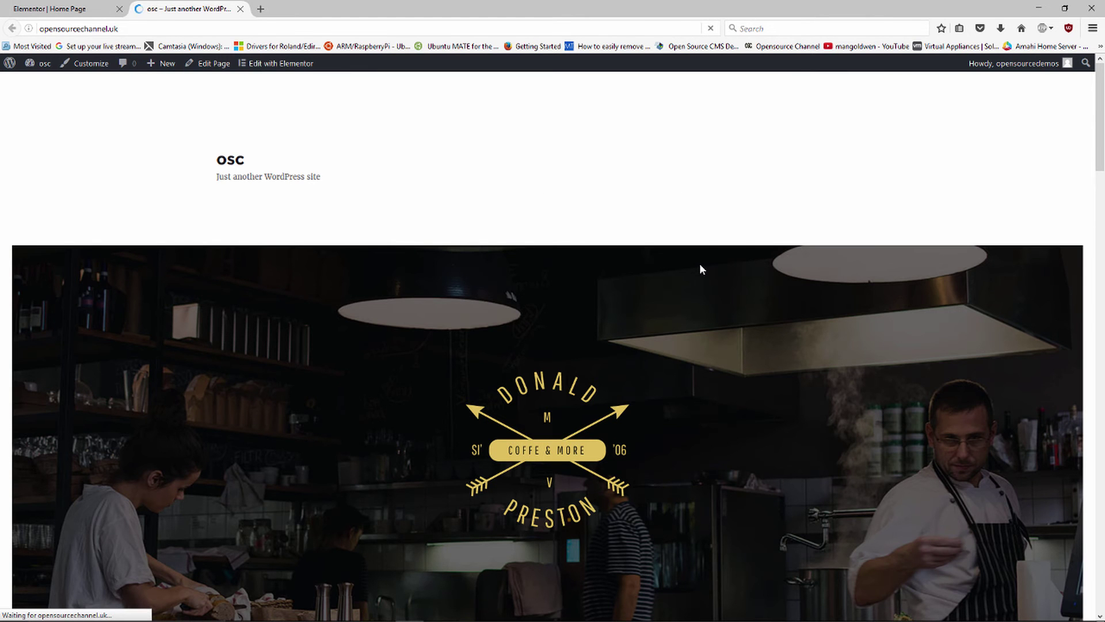
{"action": "scroll", "coordinate": [701, 268], "scroll_direction": "down", "scroll_amount": 6}
{"action": "scroll", "coordinate": [717, 312], "scroll_direction": "down", "scroll_amount": 20}
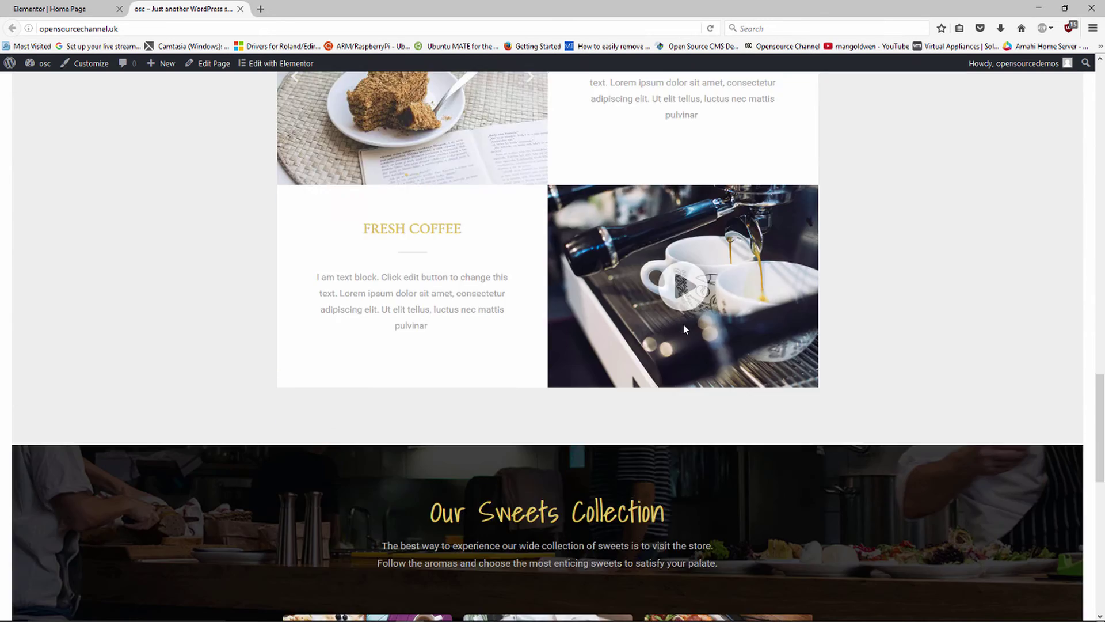
{"action": "scroll", "coordinate": [684, 325], "scroll_direction": "down", "scroll_amount": 12}
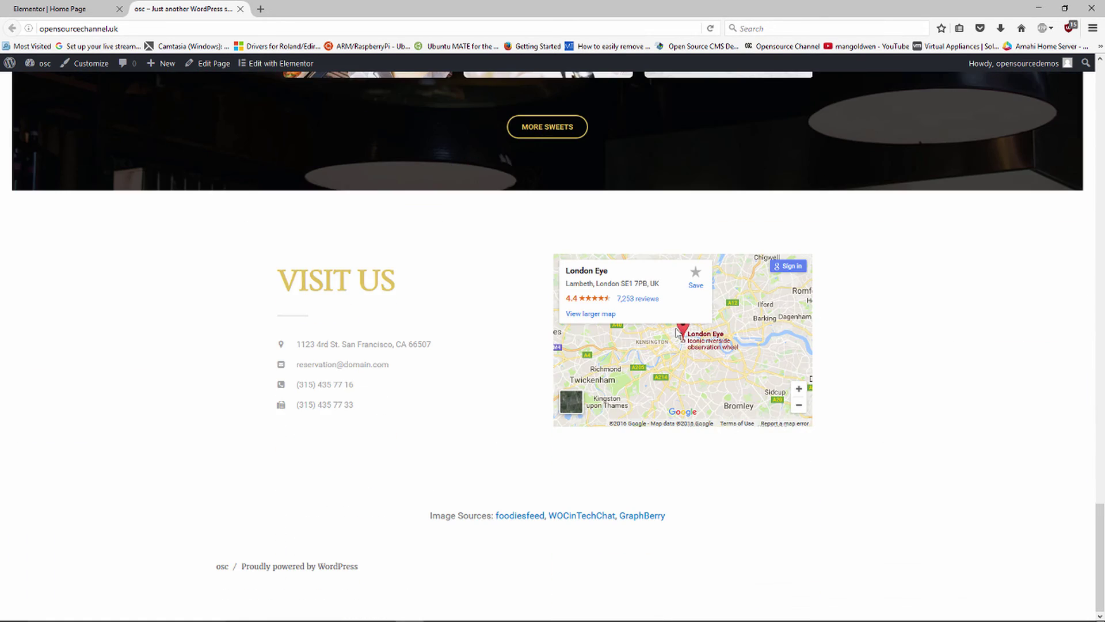
{"action": "scroll", "coordinate": [662, 311], "scroll_direction": "up", "scroll_amount": 20}
{"action": "scroll", "coordinate": [656, 302], "scroll_direction": "up", "scroll_amount": 15}
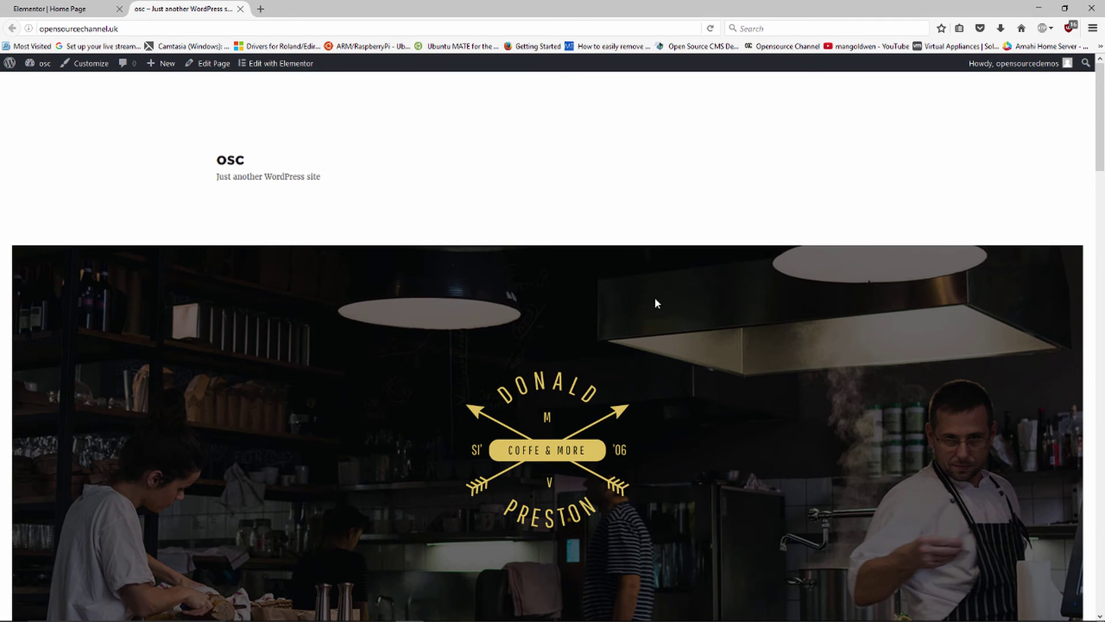
- Return to the Elementor editor and inspect the settings of the image gallery in the Our Sweets section
{"action": "left_click", "coordinate": [49, 9]}
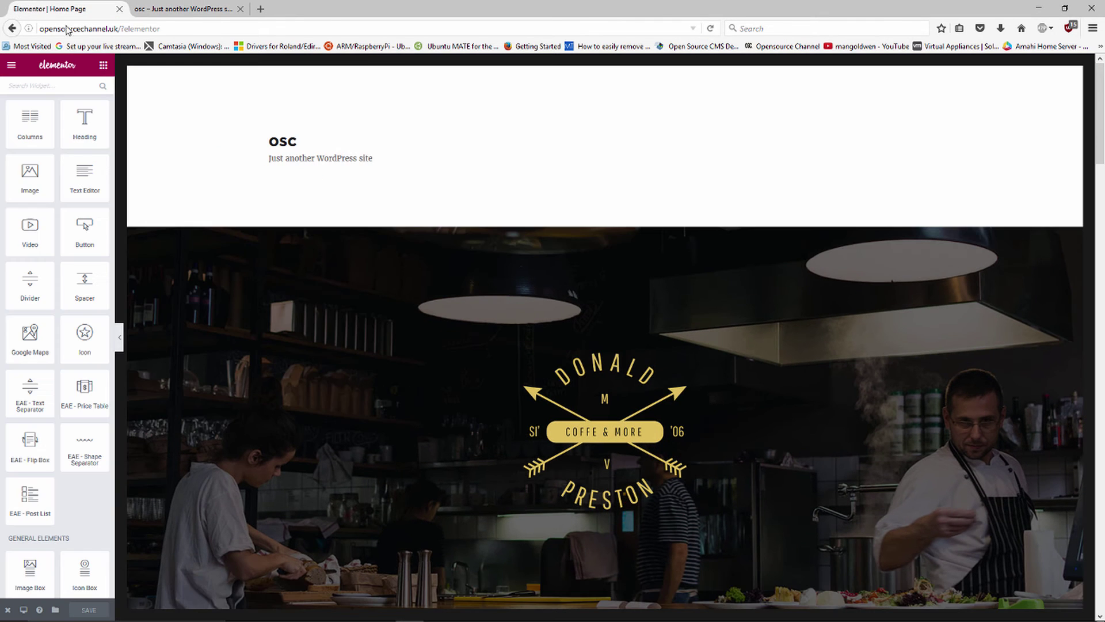
{"action": "scroll", "coordinate": [420, 263], "scroll_direction": "down", "scroll_amount": 10}
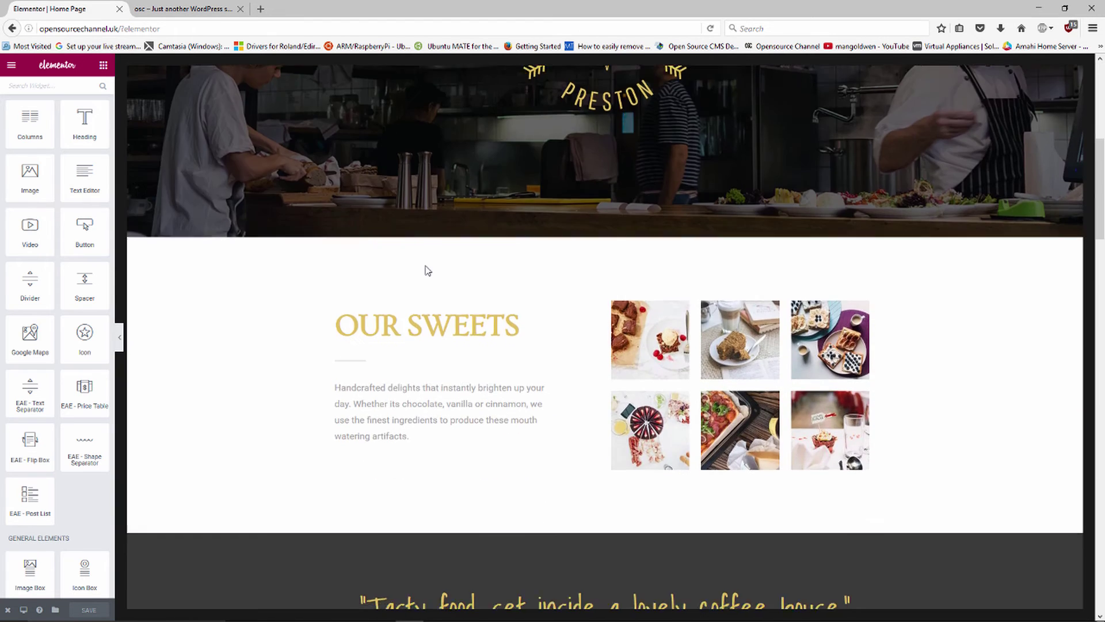
{"action": "scroll", "coordinate": [659, 275], "scroll_direction": "up", "scroll_amount": 3}
{"action": "scroll", "coordinate": [659, 275], "scroll_direction": "up", "scroll_amount": 1}
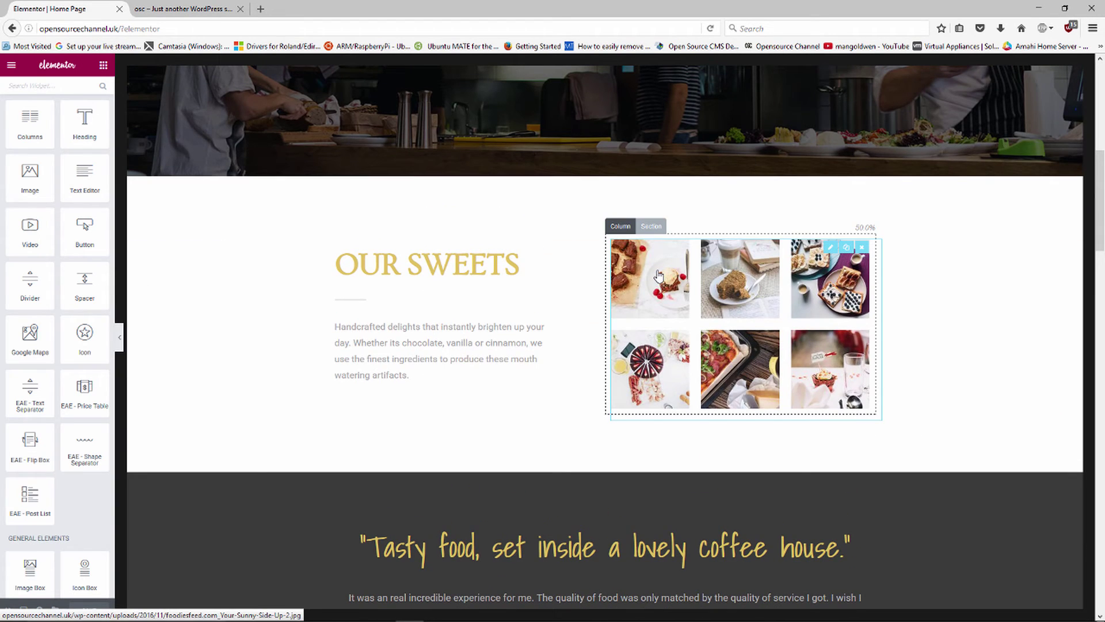
{"action": "left_click", "coordinate": [659, 275]}
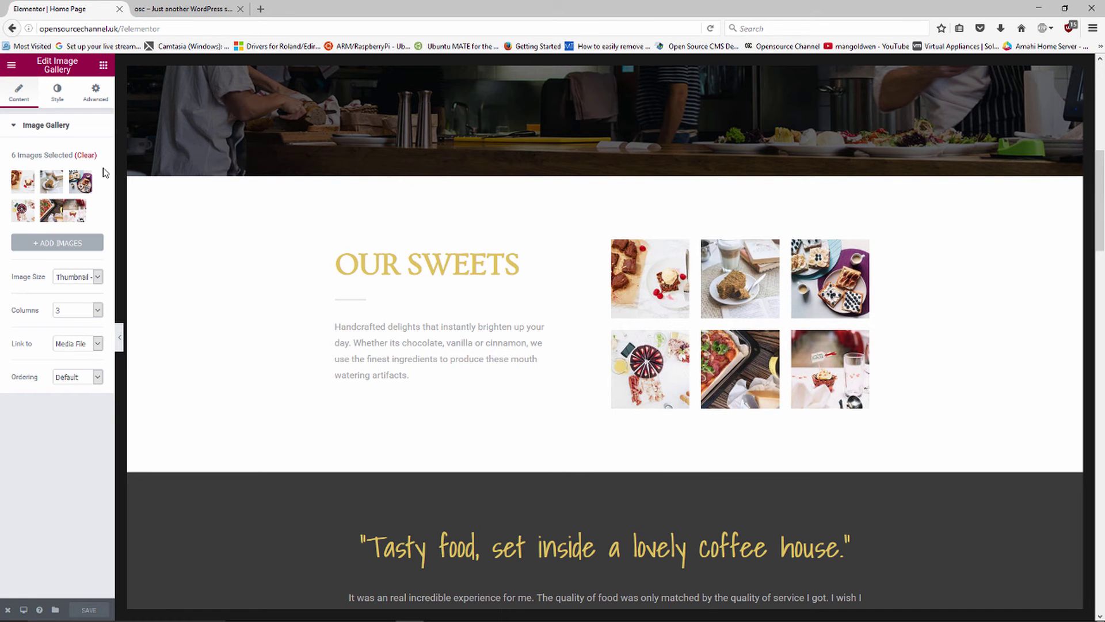
{"action": "scroll", "coordinate": [168, 230], "scroll_direction": "down", "scroll_amount": 3}
{"action": "scroll", "coordinate": [171, 226], "scroll_direction": "up", "scroll_amount": 5}
{"action": "scroll", "coordinate": [171, 220], "scroll_direction": "up", "scroll_amount": 5}
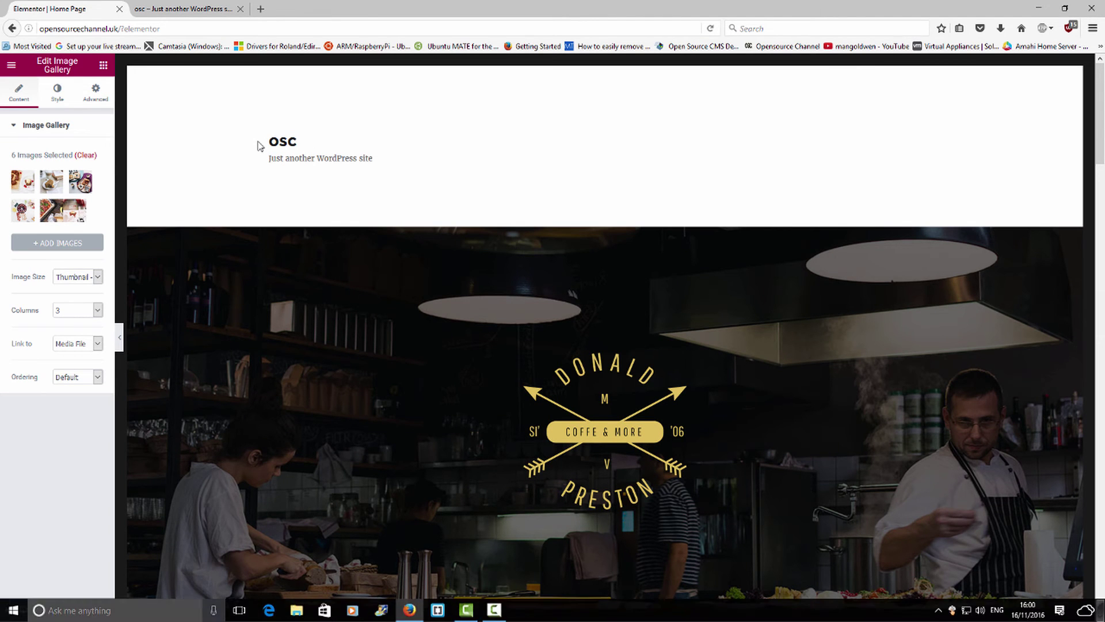
- Leave Elementor for the WordPress dashboard and create a navigation menu named Main
{"action": "mouse_move", "coordinate": [8, 609]}
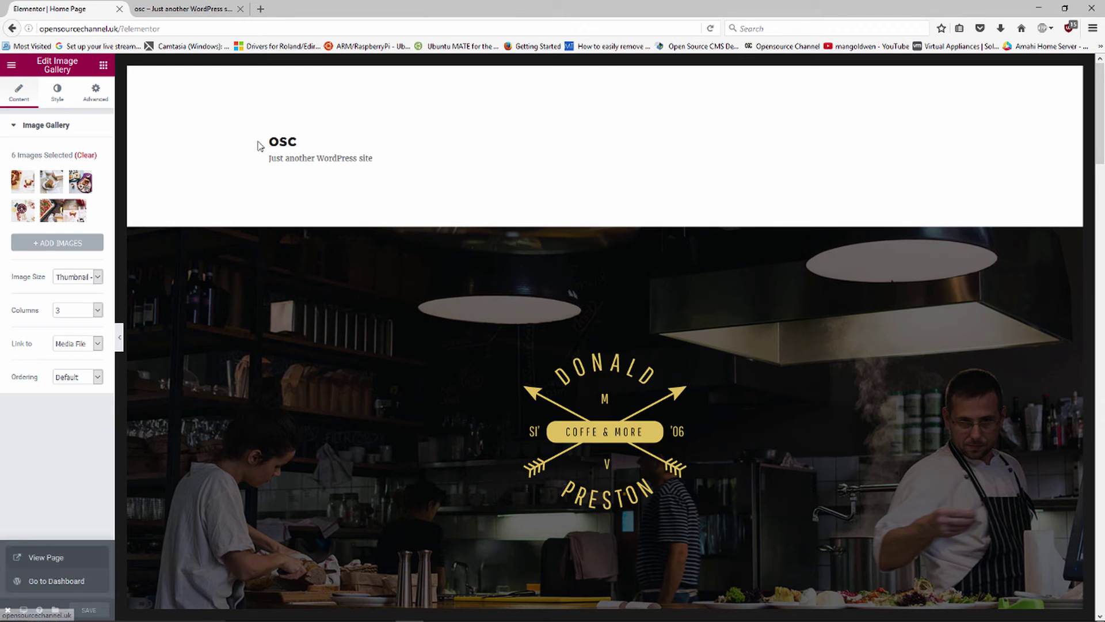
{"action": "left_click", "coordinate": [57, 580]}
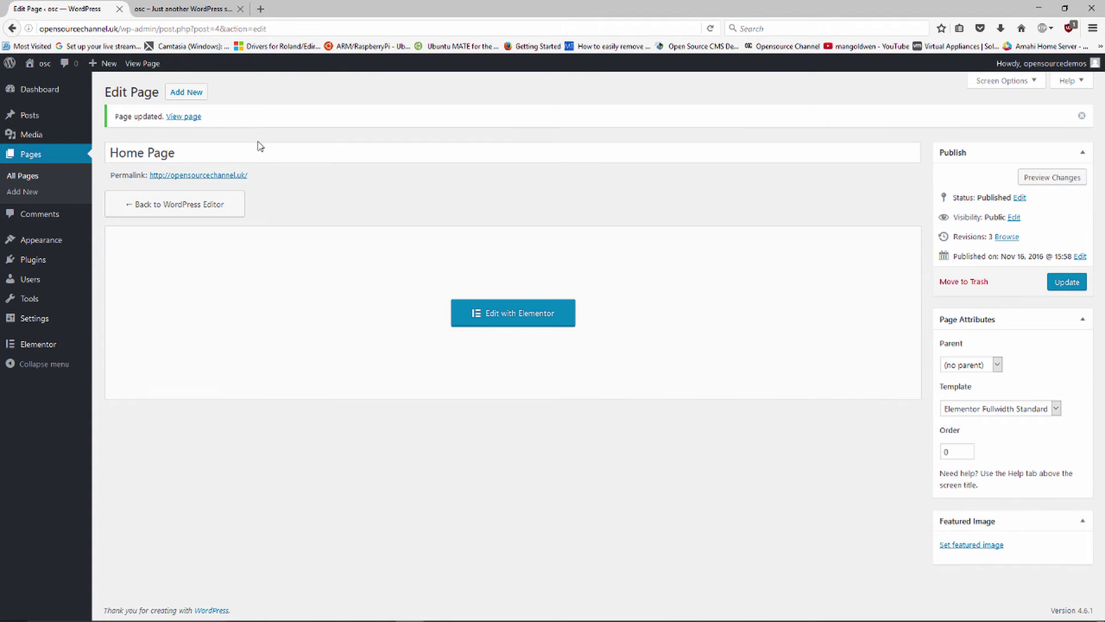
{"action": "mouse_move", "coordinate": [40, 240]}
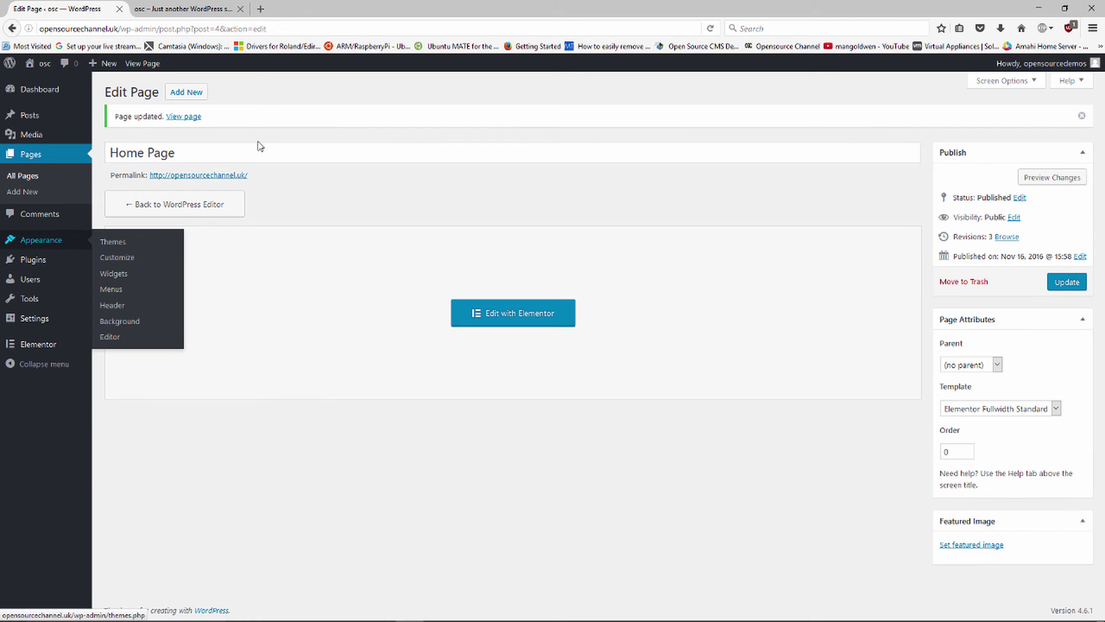
{"action": "left_click", "coordinate": [111, 289]}
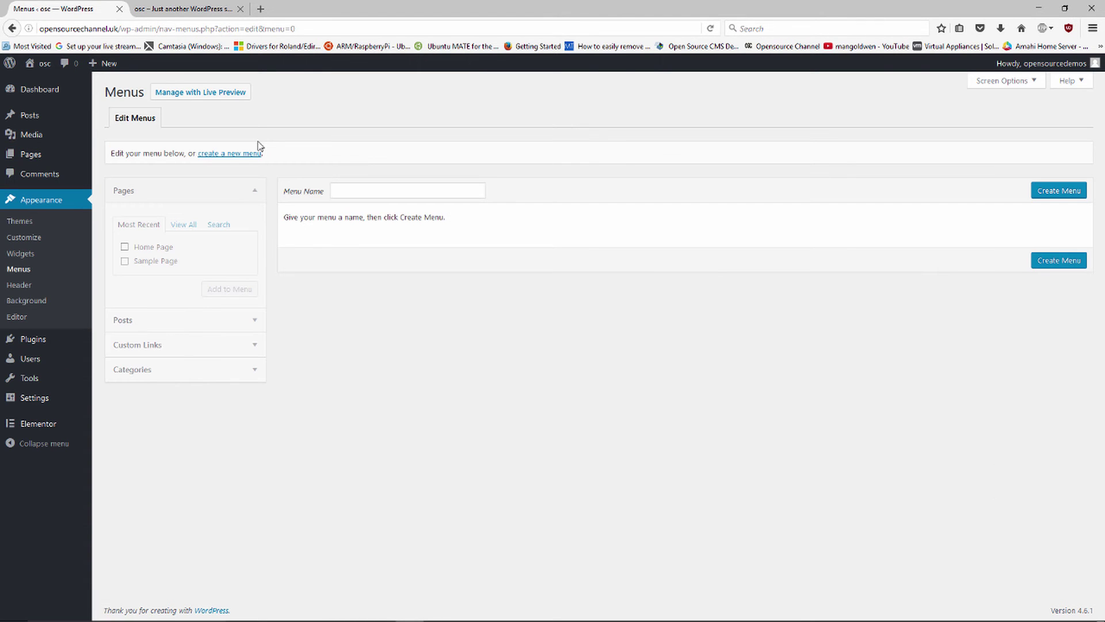
{"action": "left_click", "coordinate": [258, 150]}
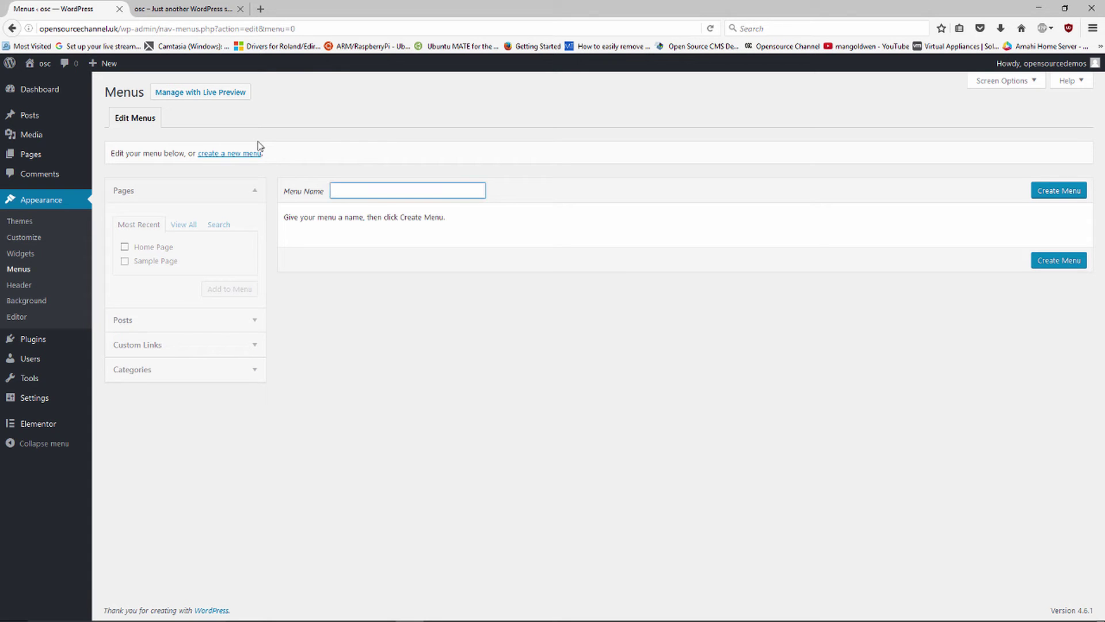
{"action": "type", "text": "Main"}
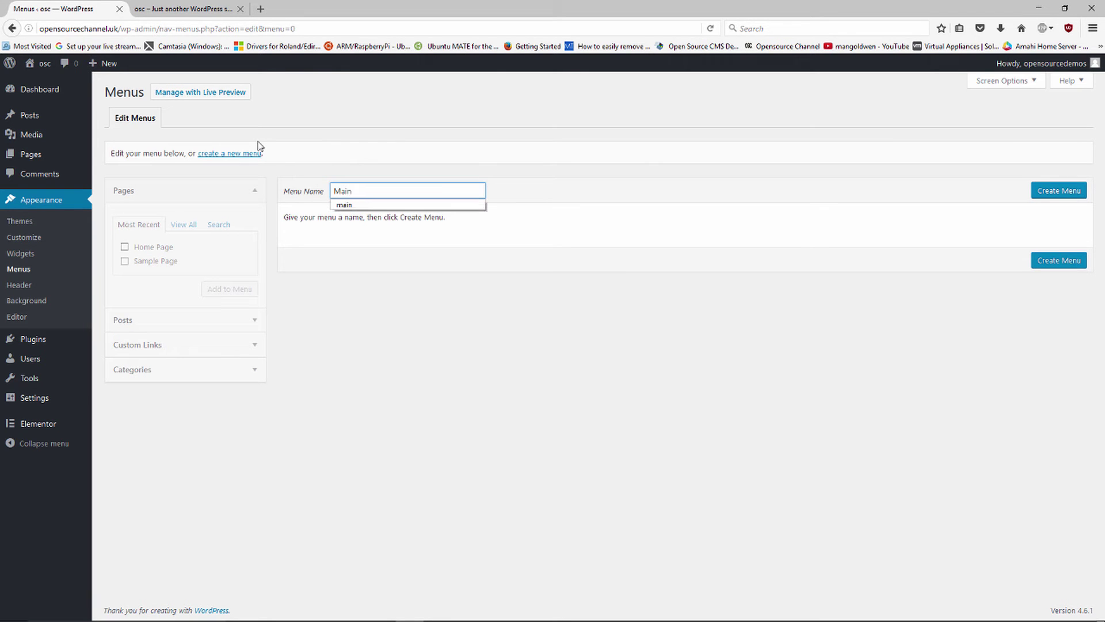
{"action": "key", "text": "Tab"}
{"action": "key", "text": "Return"}
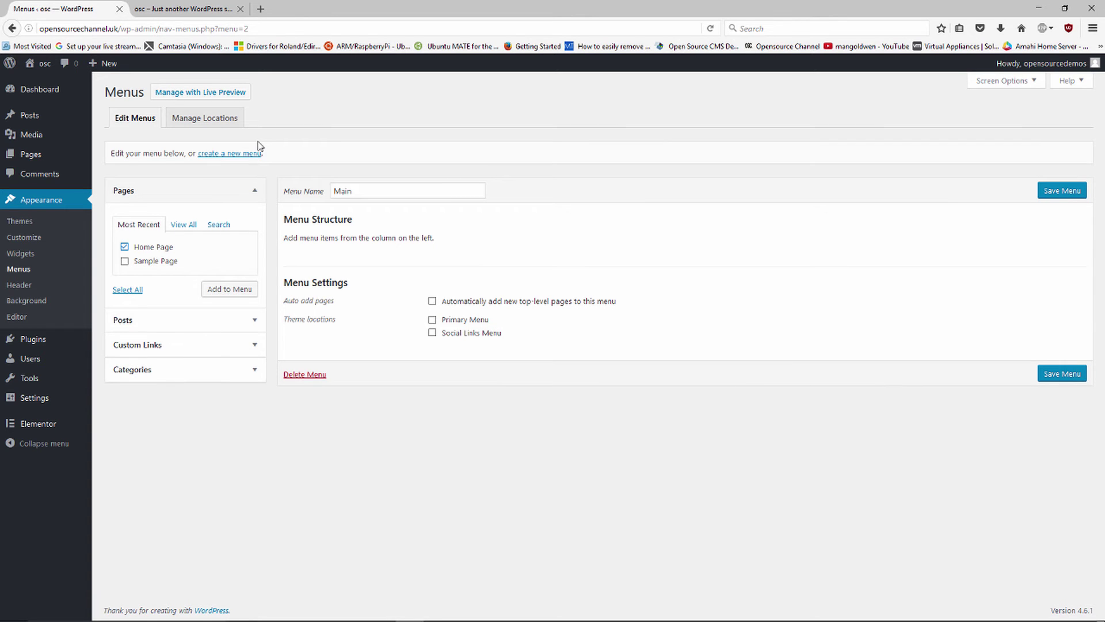
- Add the Home Page to the Main menu
{"action": "key", "text": "Tab"}
{"action": "key", "text": "Tab"}
{"action": "key", "text": "Tab"}
{"action": "key", "text": "Return"}
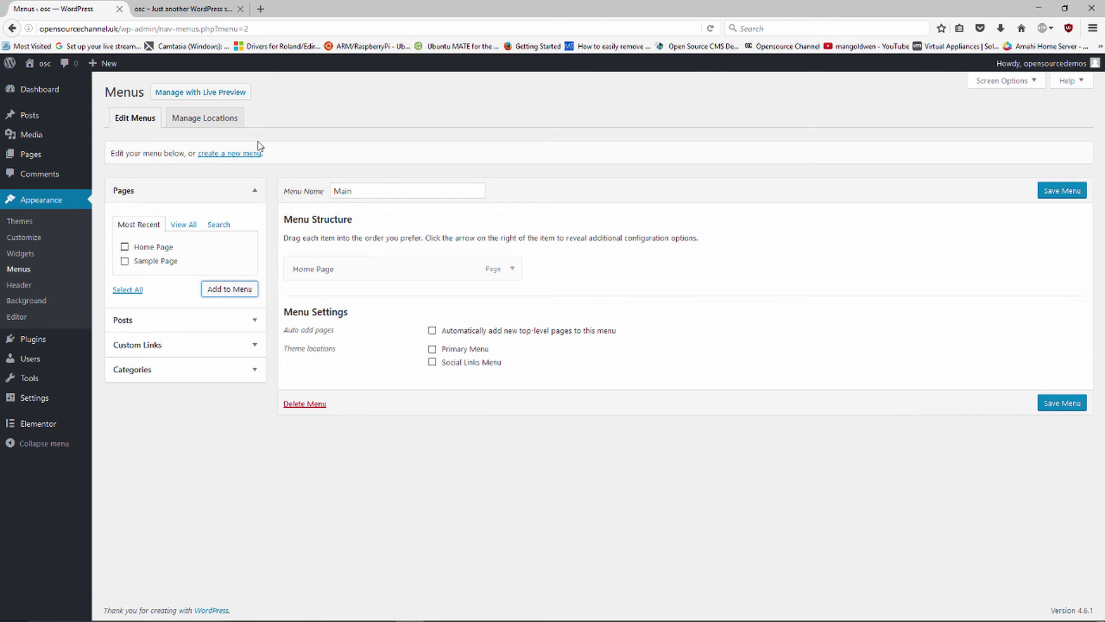
- Change the Home Page menu item's navigation label to Home and save the menu
{"action": "key", "text": "Return"}
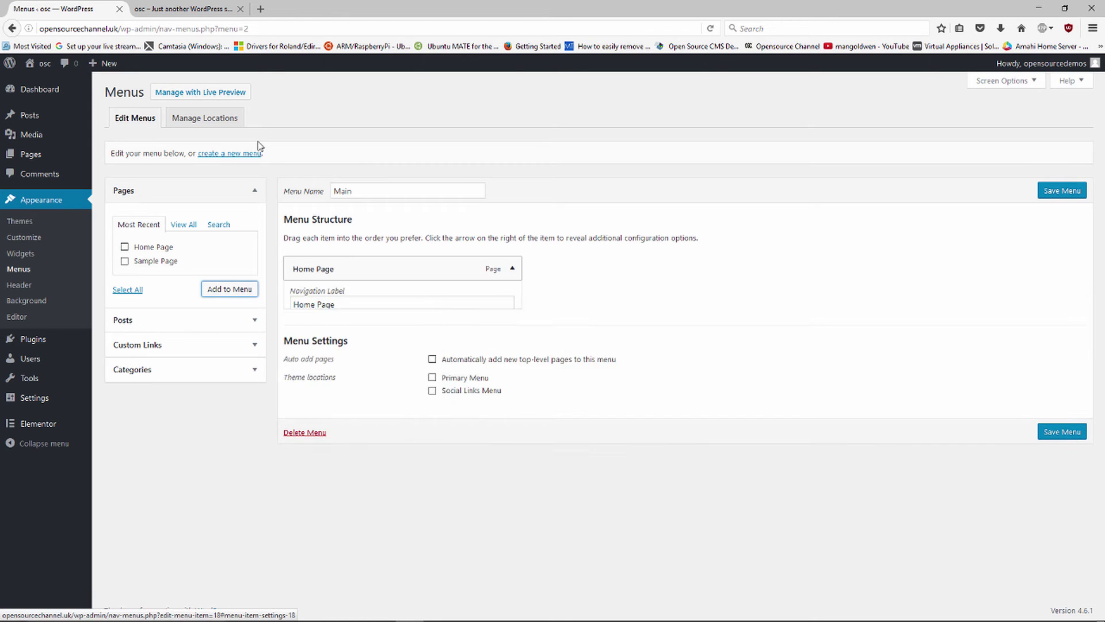
{"action": "key", "text": "Tab"}
{"action": "key", "text": "ctrl+shift+Left"}
{"action": "key", "text": "BackSpace"}
{"action": "key", "text": "Tab"}
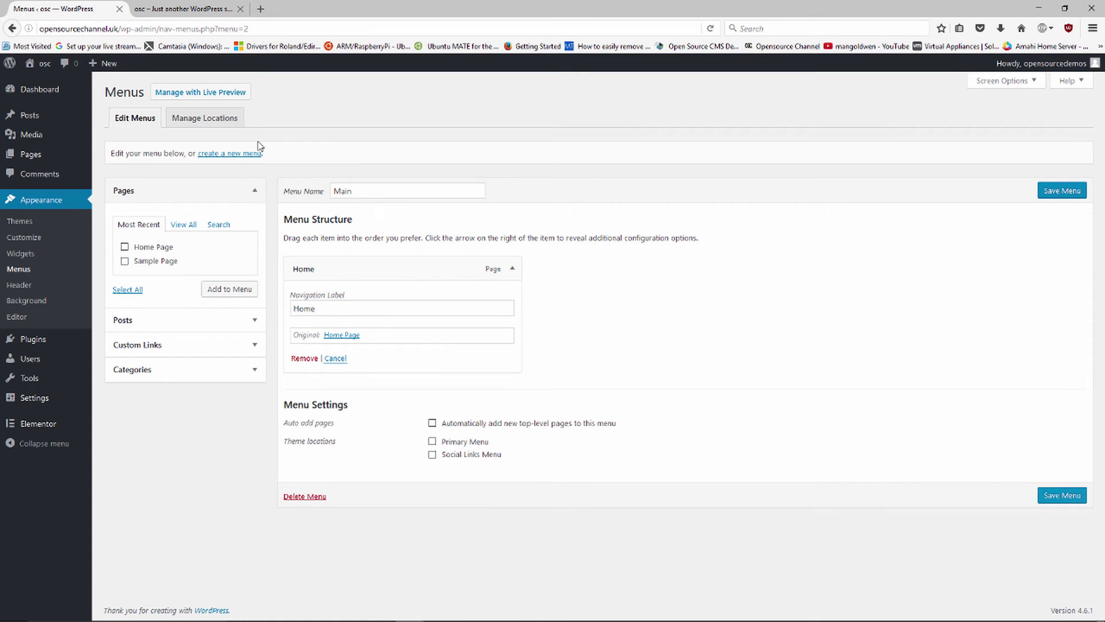
{"action": "key", "text": "Return"}
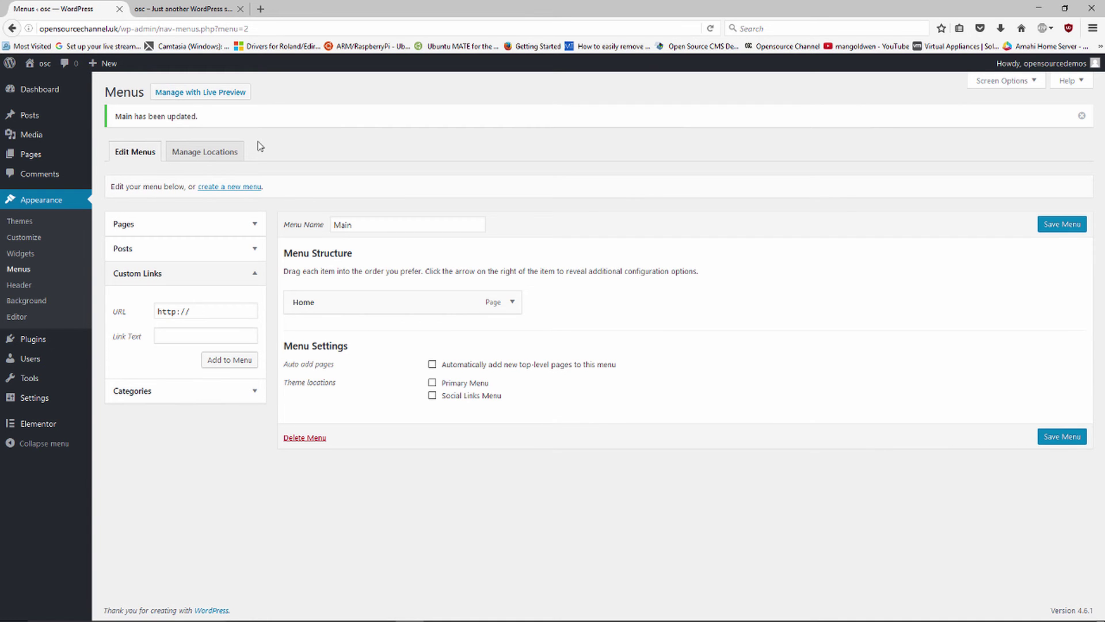
- Add a custom link with URL # and link text Portfolio to the Main menu, and save the menu
{"action": "key", "text": "BackSpace"}
{"action": "key", "text": "BackSpace"}
{"action": "key", "text": "BackSpace"}
{"action": "key", "text": "BackSpace"}
{"action": "key", "text": "BackSpace"}
{"action": "key", "text": "BackSpace"}
{"action": "key", "text": "BackSpace"}
{"action": "type", "text": "#"}
{"action": "key", "text": "Tab"}
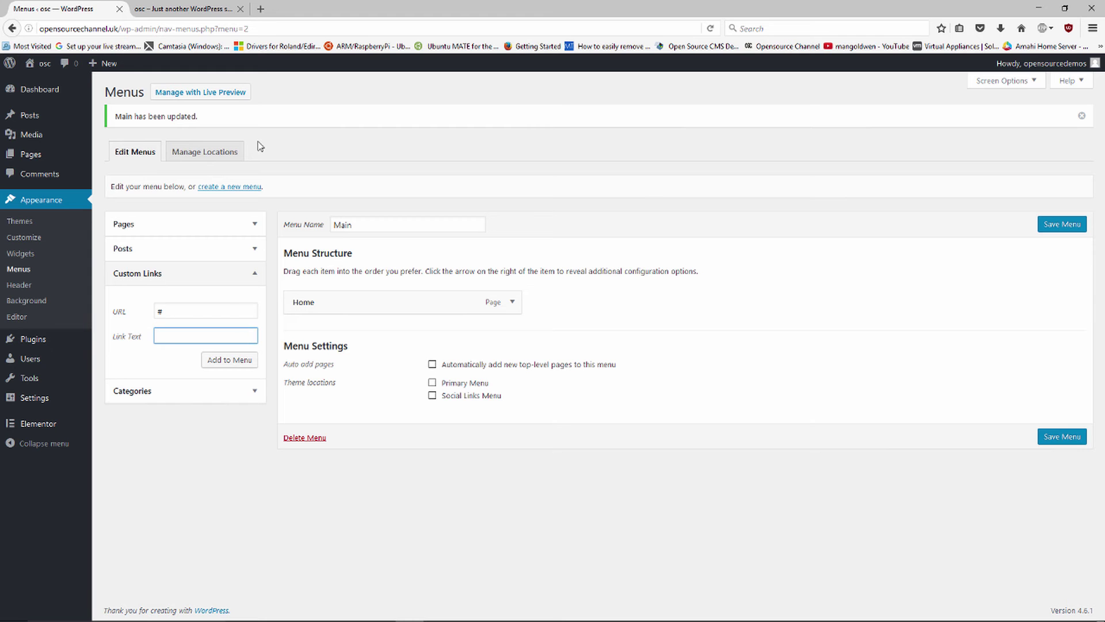
{"action": "type", "text": "Portfolio"}
{"action": "key", "text": "Tab"}
{"action": "key", "text": "Return"}
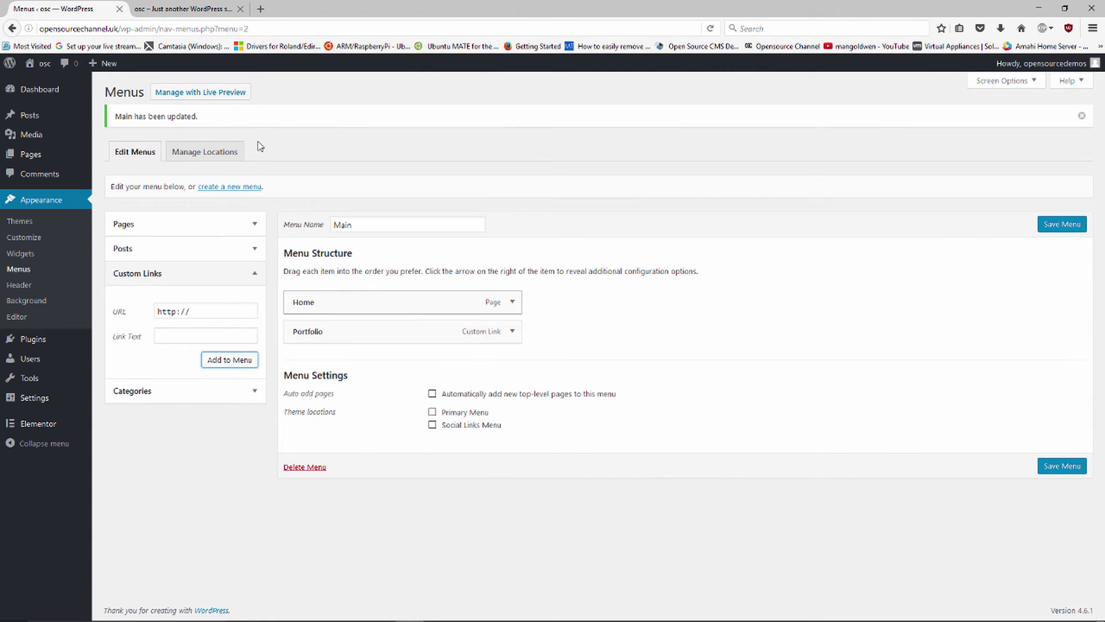
{"action": "key", "text": "Tab"}
{"action": "key", "text": "Tab"}
{"action": "key", "text": "Tab"}
{"action": "key", "text": "Return"}
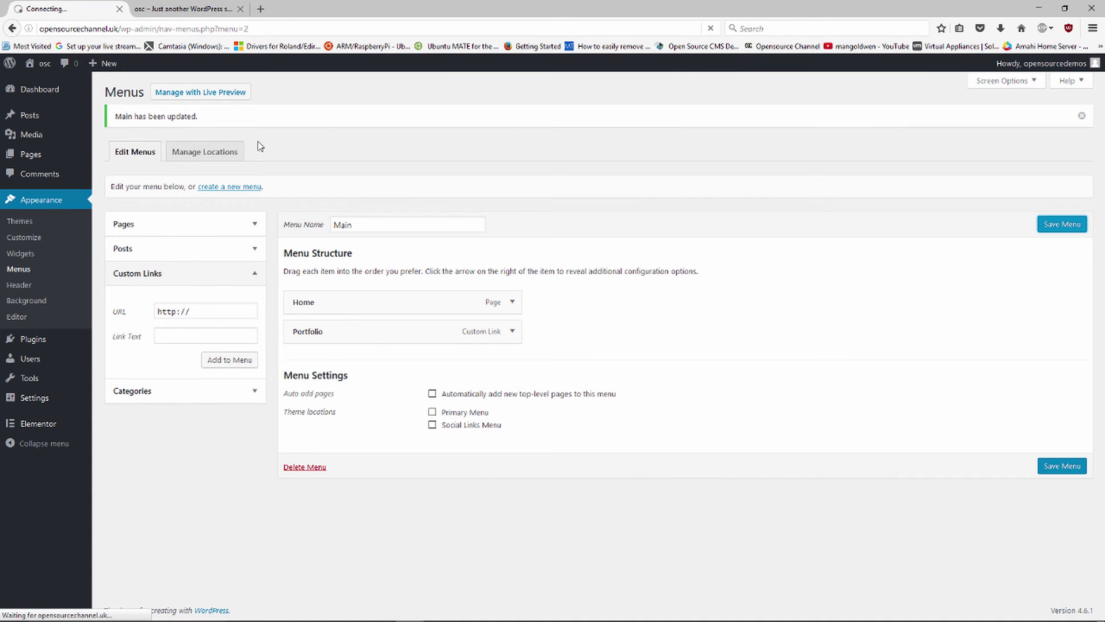
- Reload the live site and check the home page for the new navigation menu
{"action": "key", "text": "ctrl+Tab"}
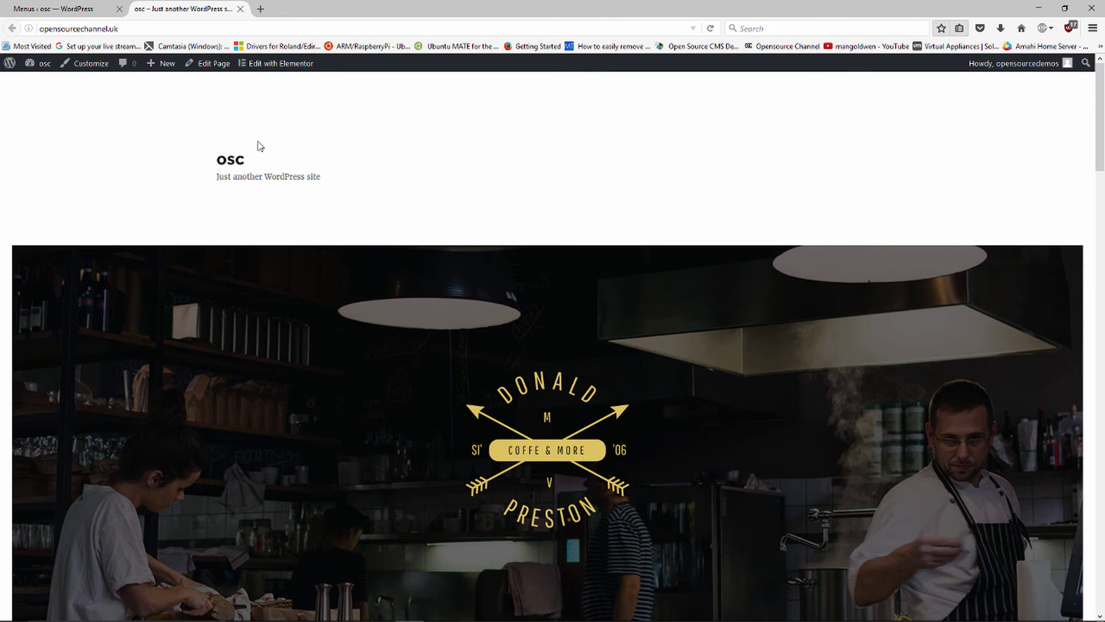
{"action": "key", "text": "F5"}
{"action": "key", "text": "F5"}
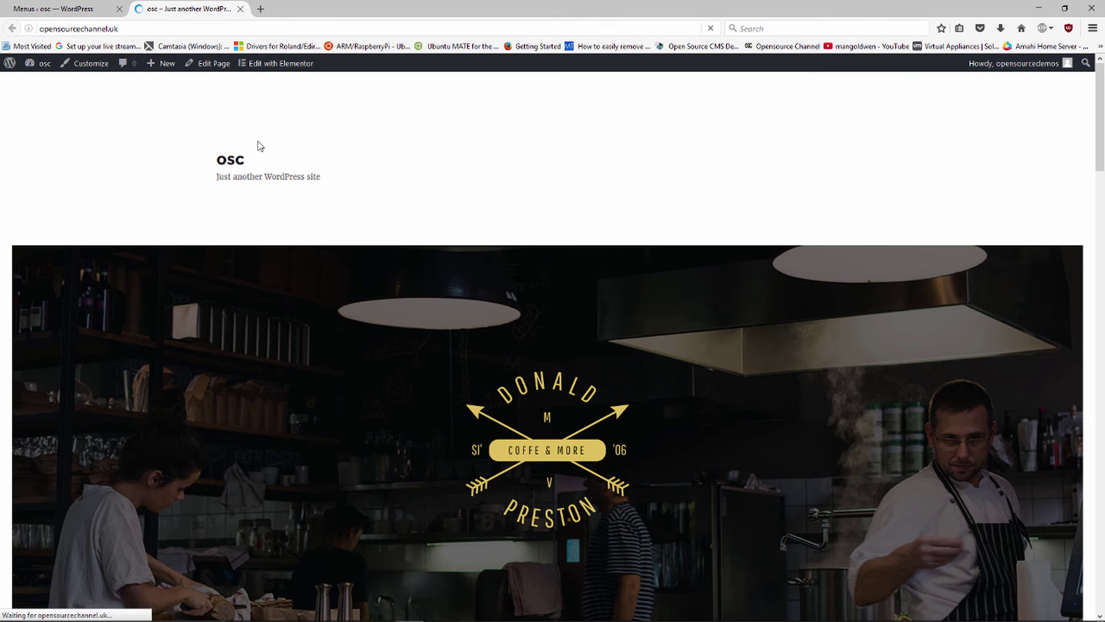
{"action": "scroll", "coordinate": [259, 145], "scroll_direction": "down", "scroll_amount": 10}
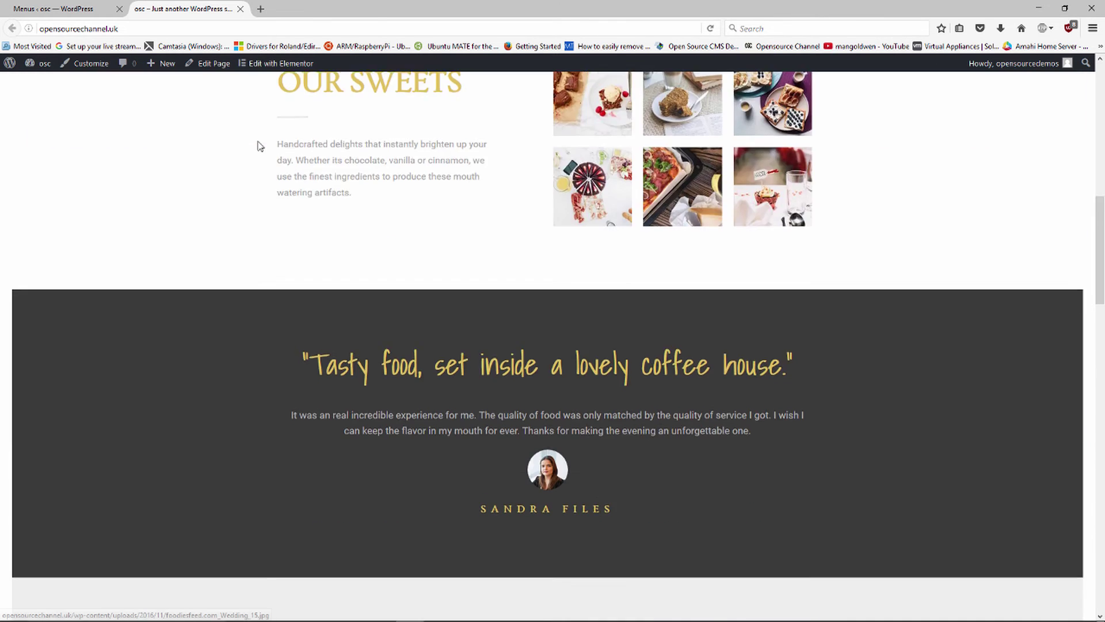
{"action": "scroll", "coordinate": [259, 146], "scroll_direction": "up", "scroll_amount": 7}
{"action": "scroll", "coordinate": [257, 146], "scroll_direction": "up", "scroll_amount": 3}
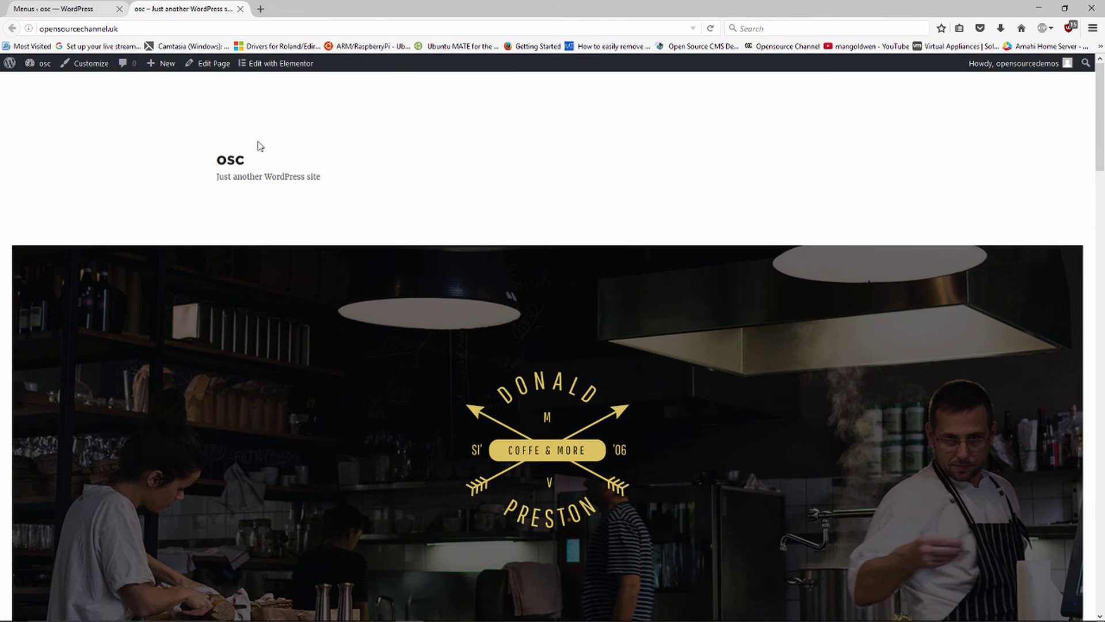
- Return to the WordPress admin and open the Menus settings in the theme customizer
{"action": "key", "text": "ctrl+Tab"}
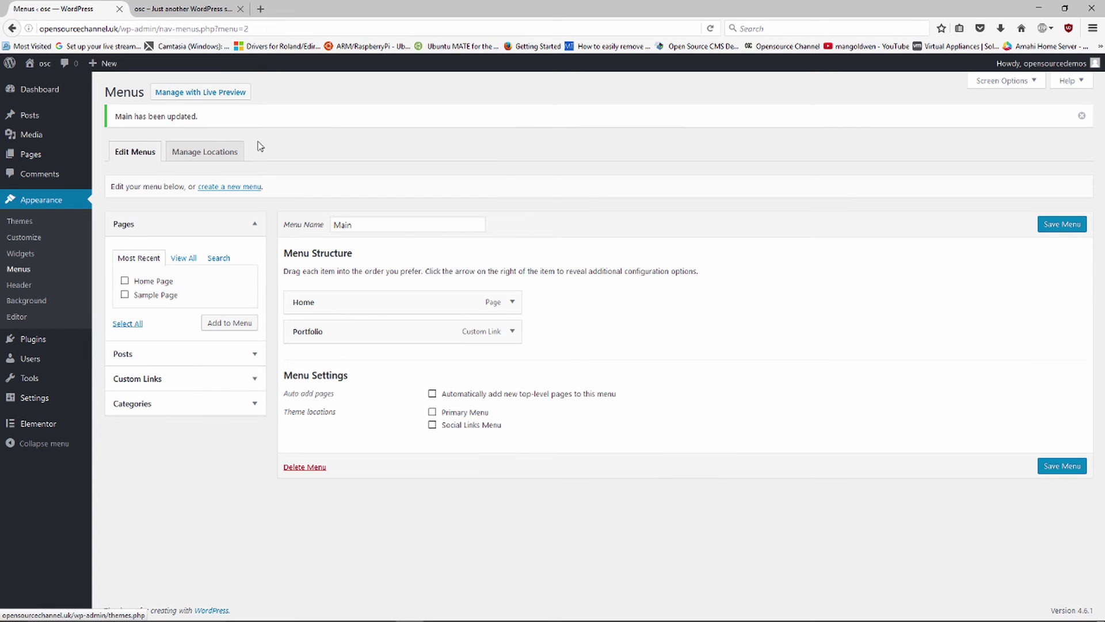
{"action": "left_click", "coordinate": [24, 237]}
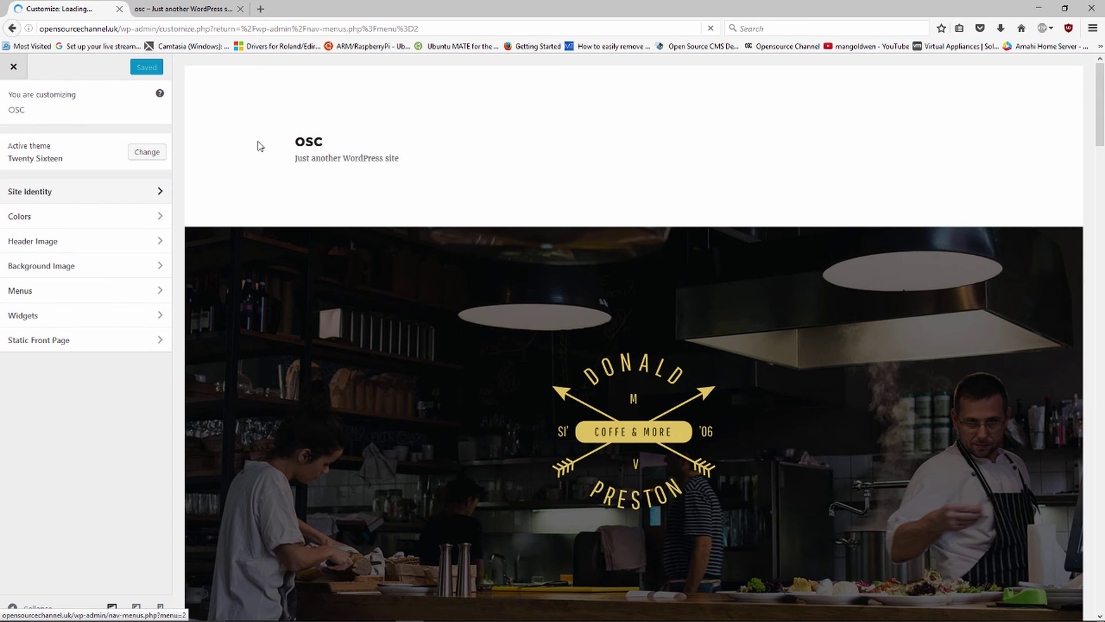
{"action": "key", "text": "Tab"}
{"action": "key", "text": "Tab"}
{"action": "key", "text": "Tab"}
{"action": "key", "text": "Tab"}
{"action": "key", "text": "Return"}
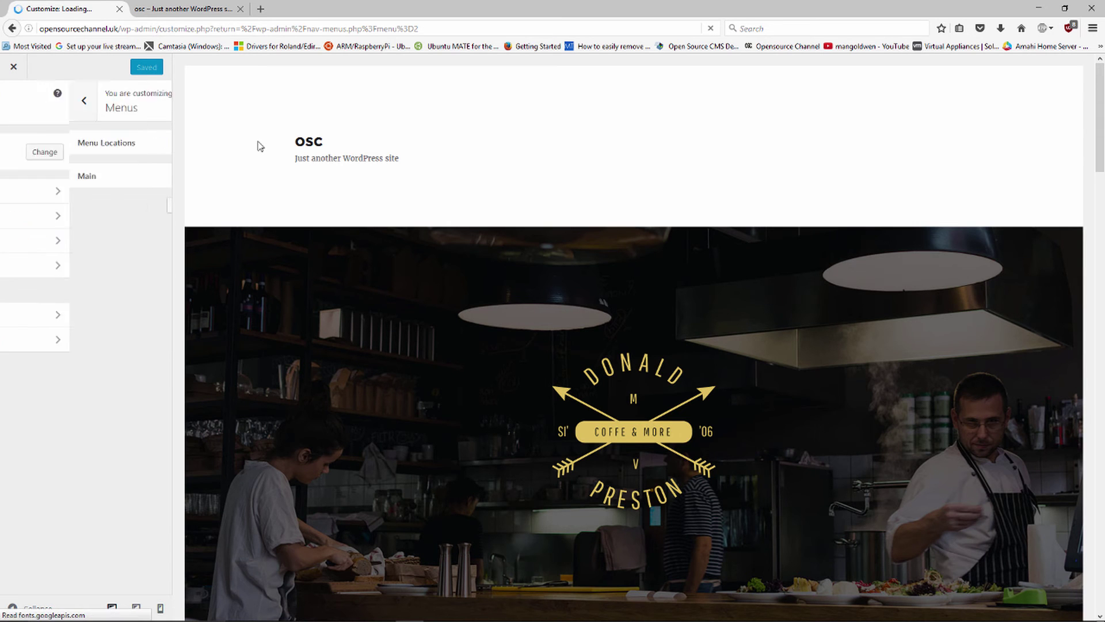
{"action": "key", "text": "Tab"}
{"action": "key", "text": "shift+Tab"}
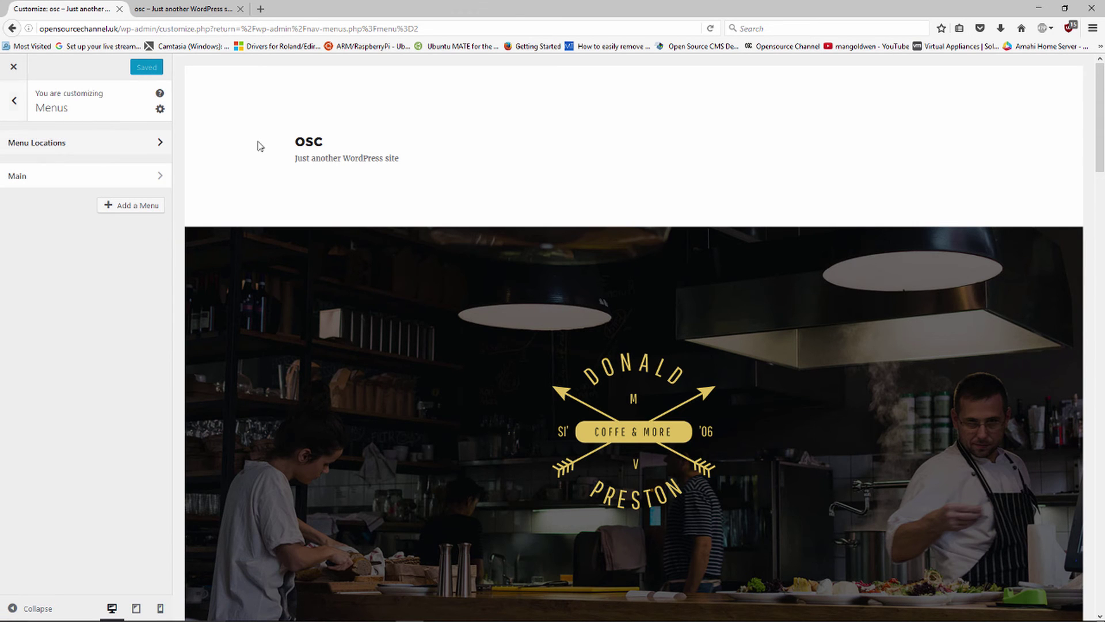
- Assign the Main menu to the Primary Menu location, publish the change, and leave the customizer
{"action": "key", "text": "Return"}
{"action": "key", "text": "alt+Down"}
{"action": "key", "text": "Down"}
{"action": "key", "text": "Return"}
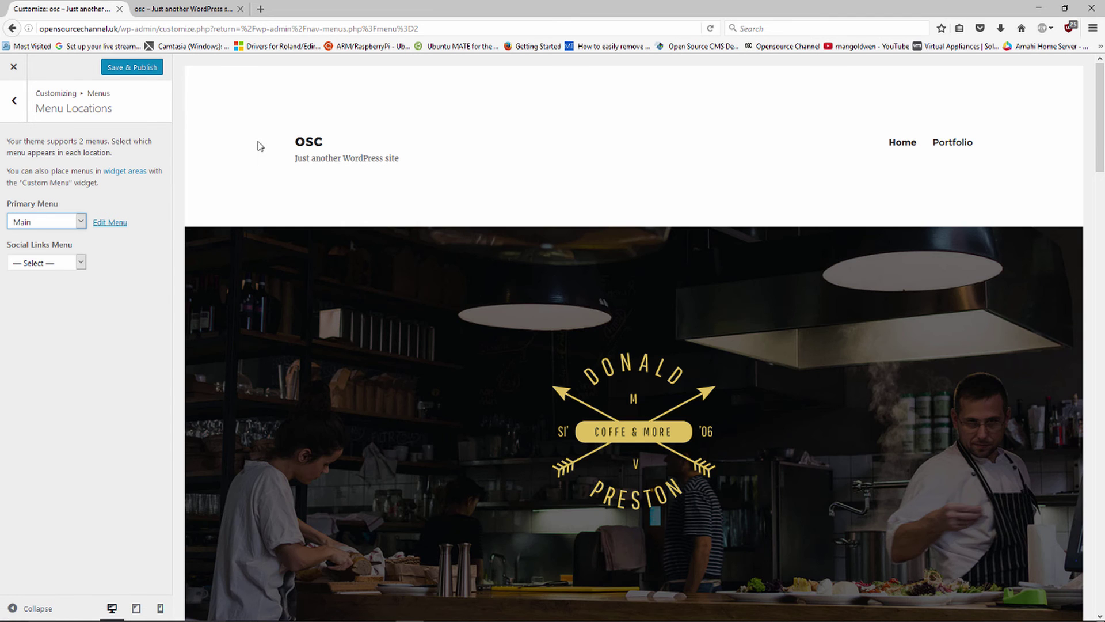
{"action": "key", "text": "ctrl+s"}
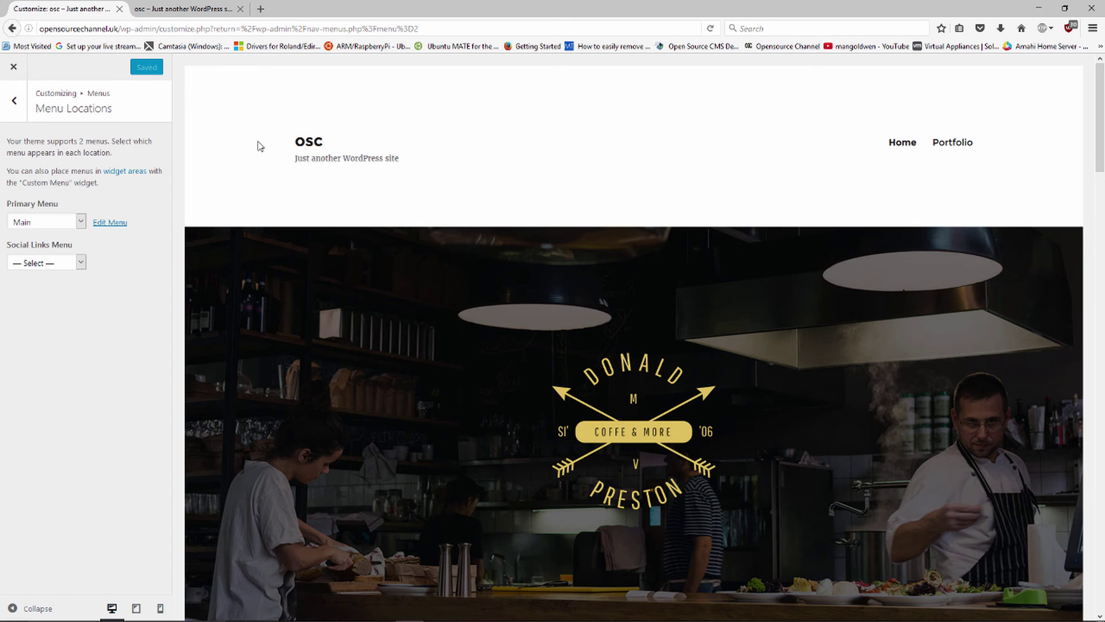
{"action": "key", "text": "Escape"}
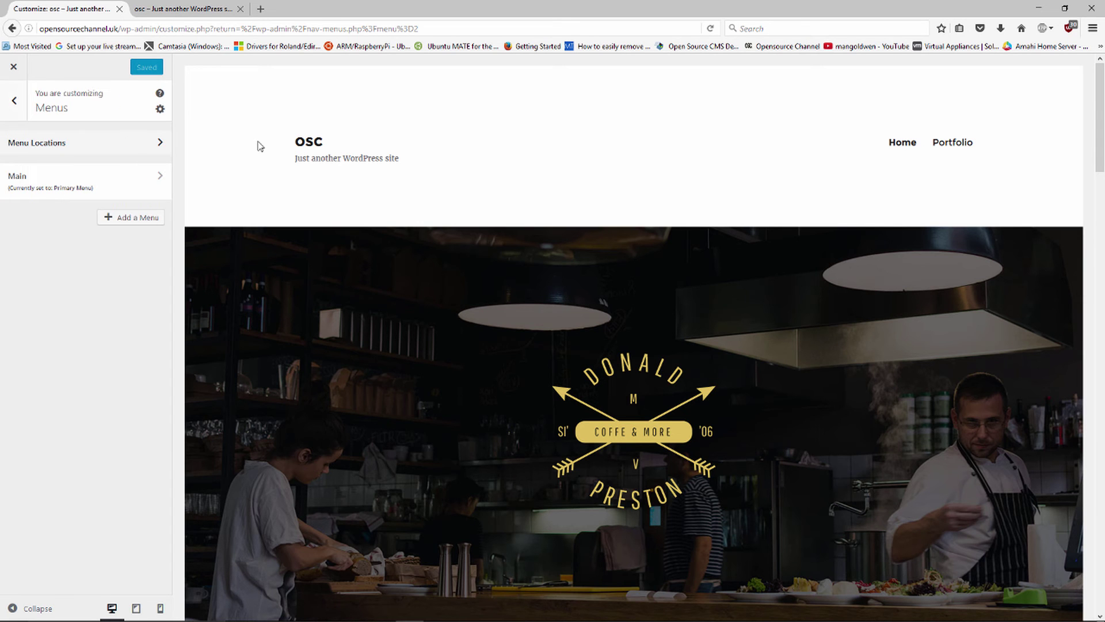
{"action": "key", "text": "Return"}
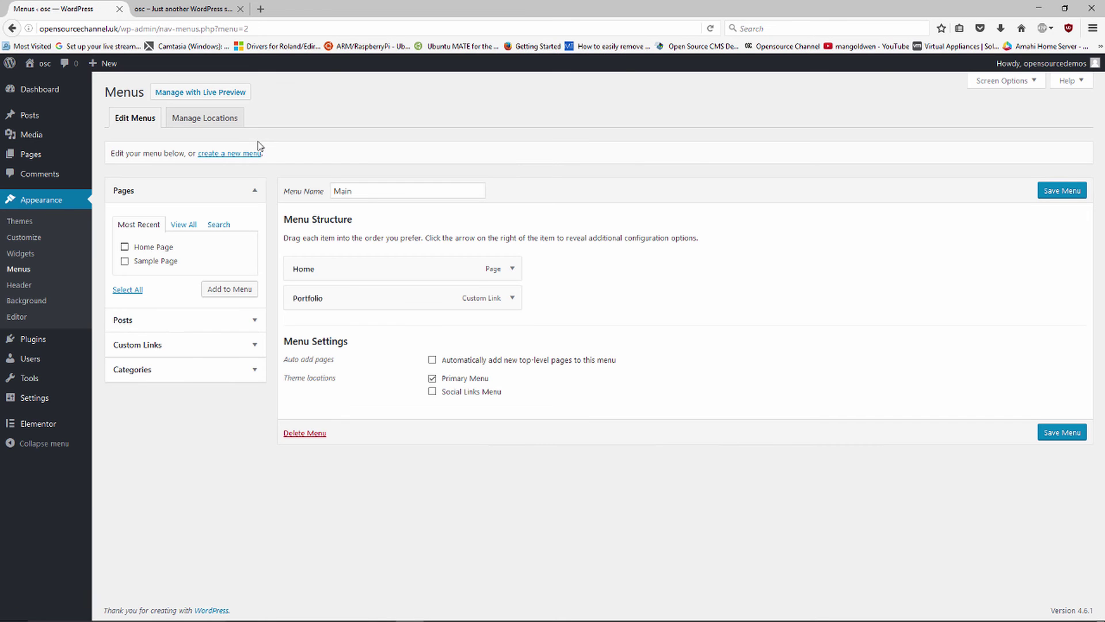
- In the General Settings, clear the tagline, set the site title to LOGO, and save the changes
{"action": "left_click", "coordinate": [35, 397]}
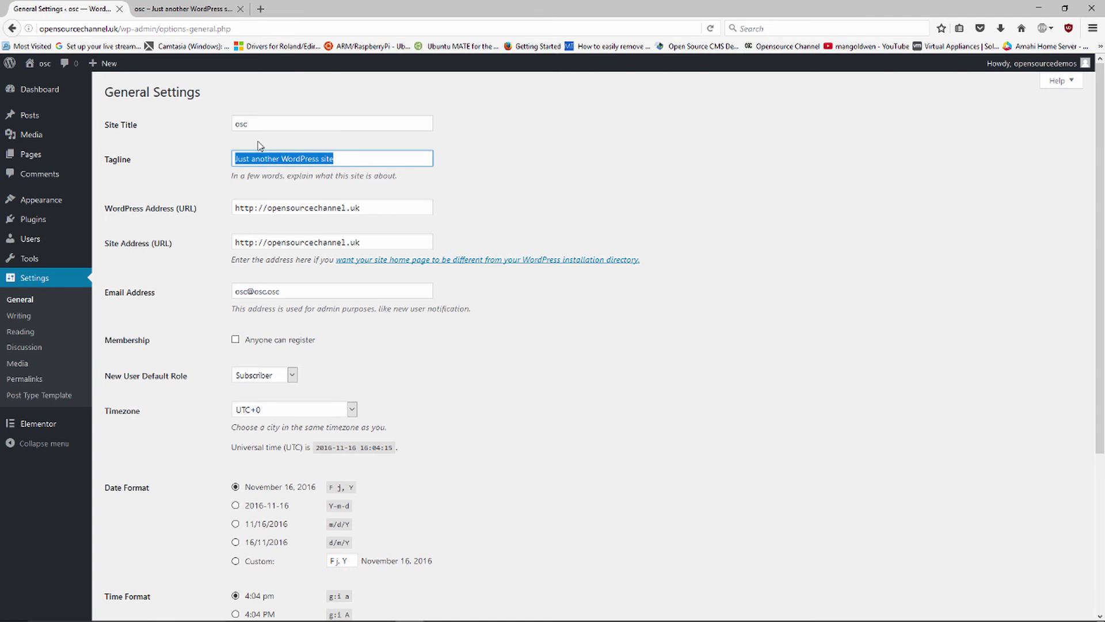
{"action": "key", "text": "BackSpace"}
{"action": "key", "text": "shift+Tab"}
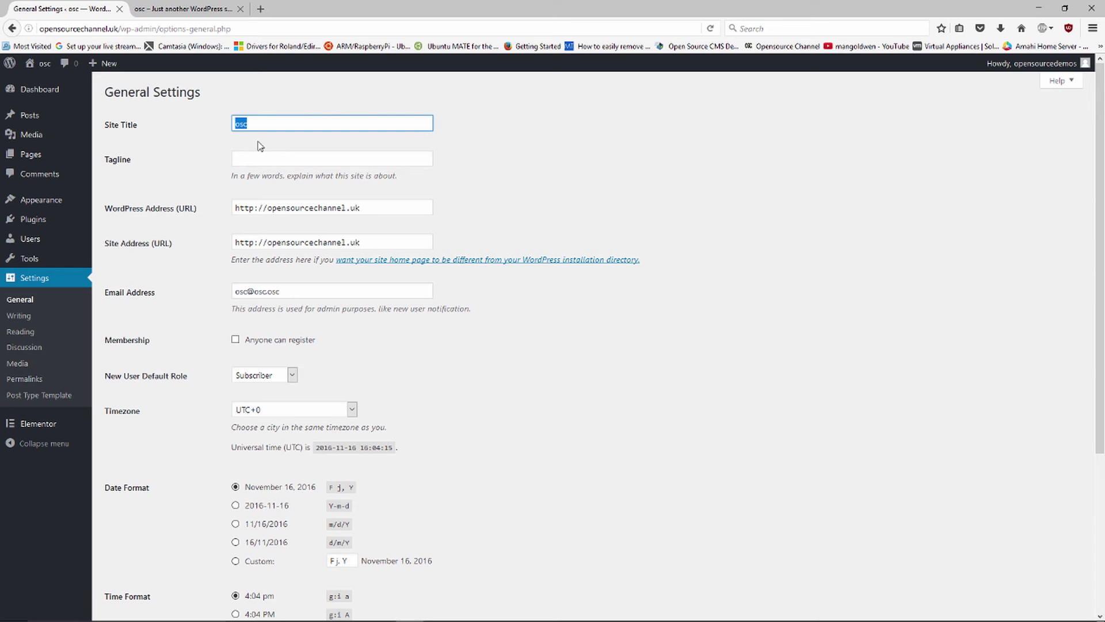
{"action": "type", "text": "LOGO"}
{"action": "scroll", "coordinate": [260, 146], "scroll_direction": "down", "scroll_amount": 5}
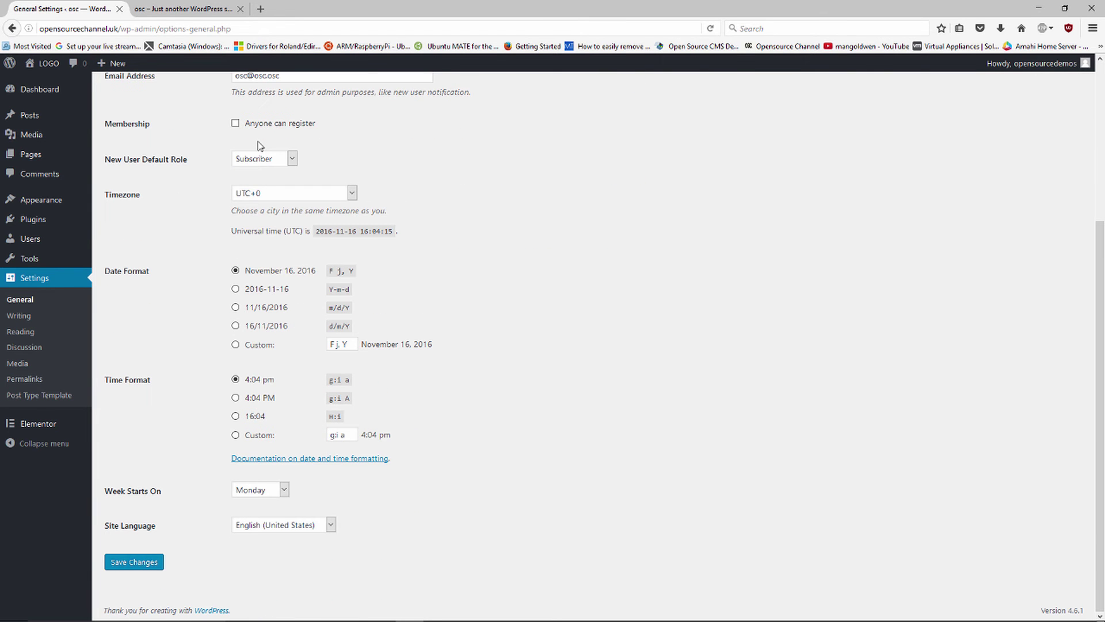
{"action": "key", "text": "Return"}
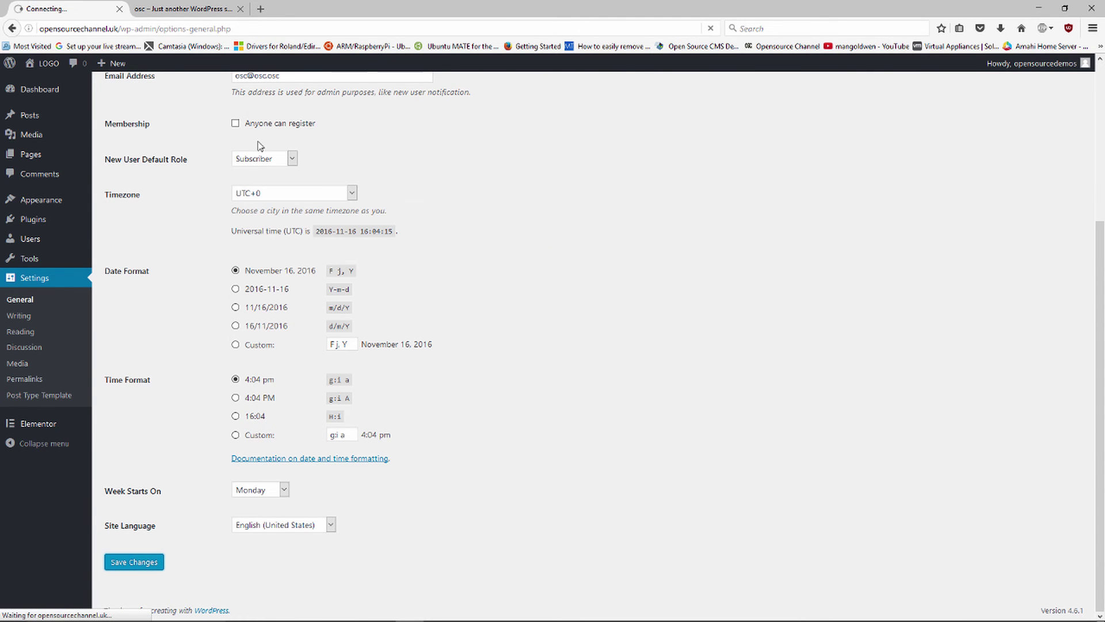
- Reload the live site and review the home page from the header and navigation menu down to the footer
{"action": "key", "text": "ctrl+Tab"}
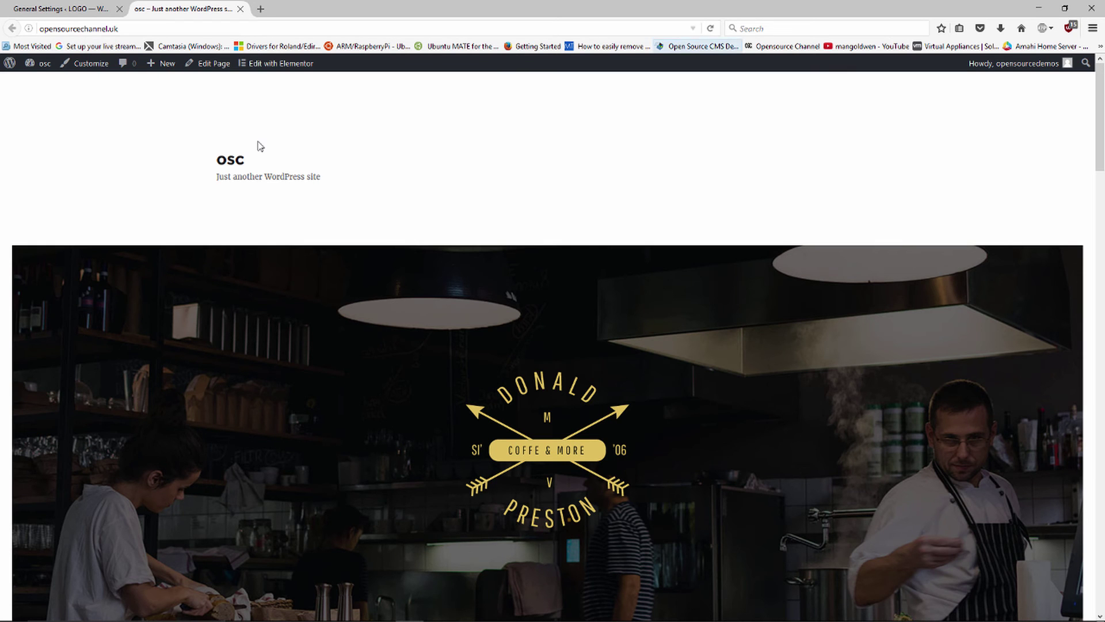
{"action": "key", "text": "F5"}
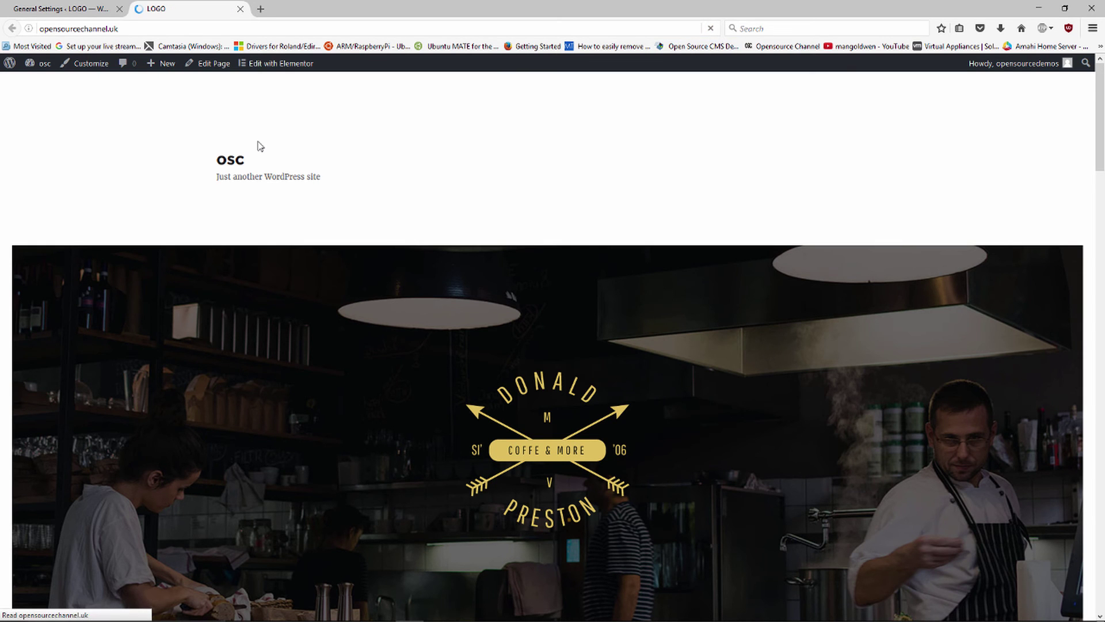
{"action": "key", "text": "Tab"}
{"action": "key", "text": "Tab"}
{"action": "key", "text": "Tab"}
{"action": "key", "text": "Tab"}
{"action": "key", "text": "shift+Tab"}
{"action": "key", "text": "Tab"}
{"action": "scroll", "coordinate": [258, 146], "scroll_direction": "down", "scroll_amount": 5}
{"action": "scroll", "coordinate": [257, 146], "scroll_direction": "down", "scroll_amount": 15}
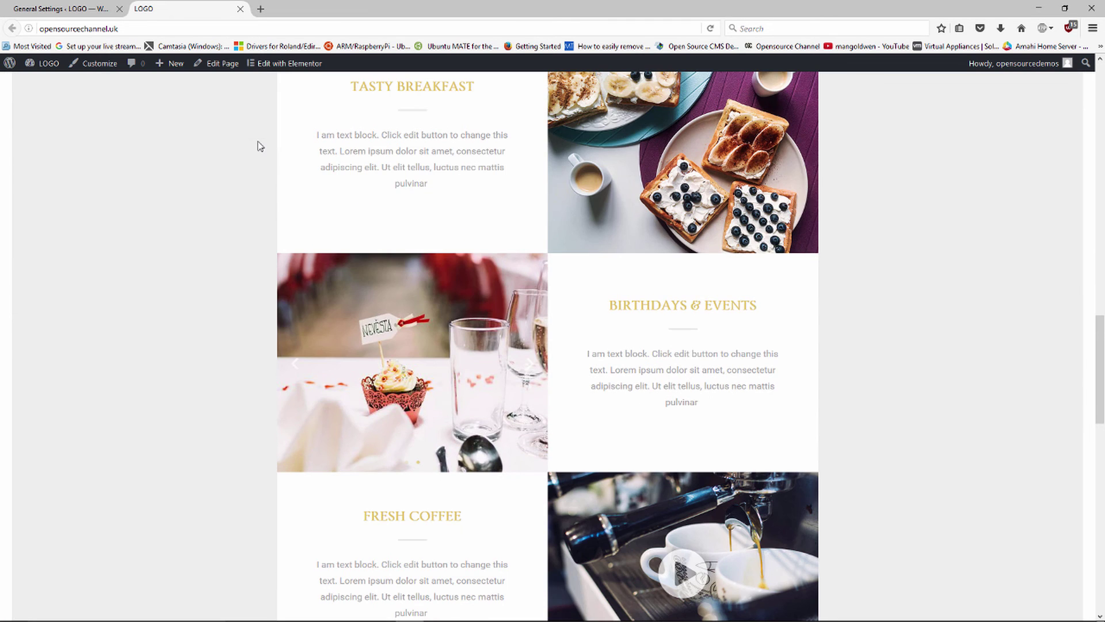
{"action": "scroll", "coordinate": [258, 146], "scroll_direction": "down", "scroll_amount": 15}
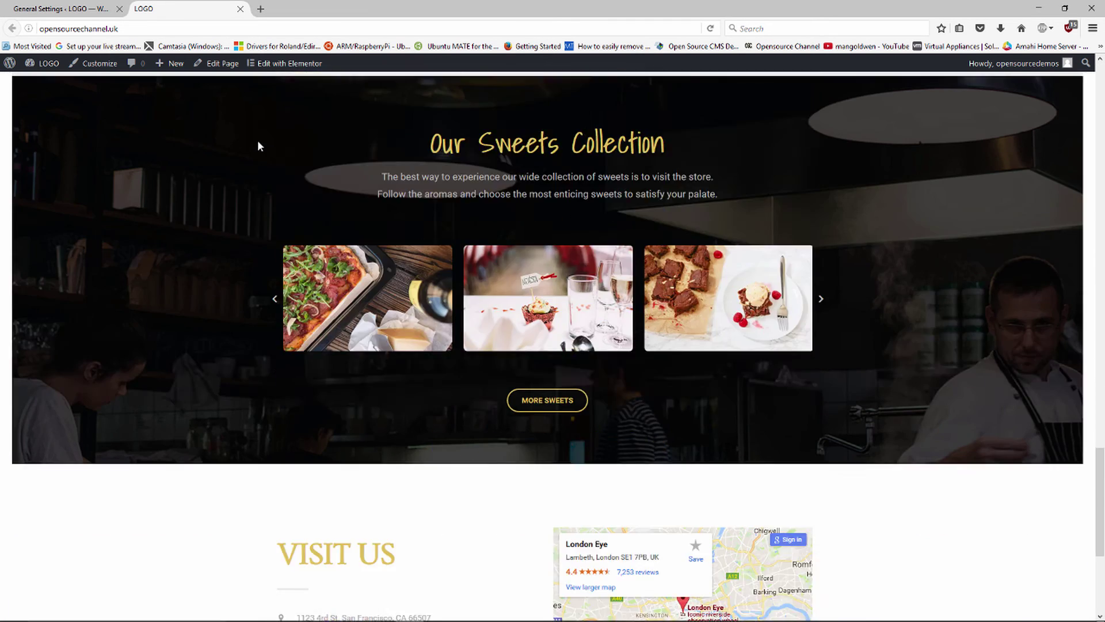
{"action": "scroll", "coordinate": [258, 146], "scroll_direction": "down", "scroll_amount": 1}
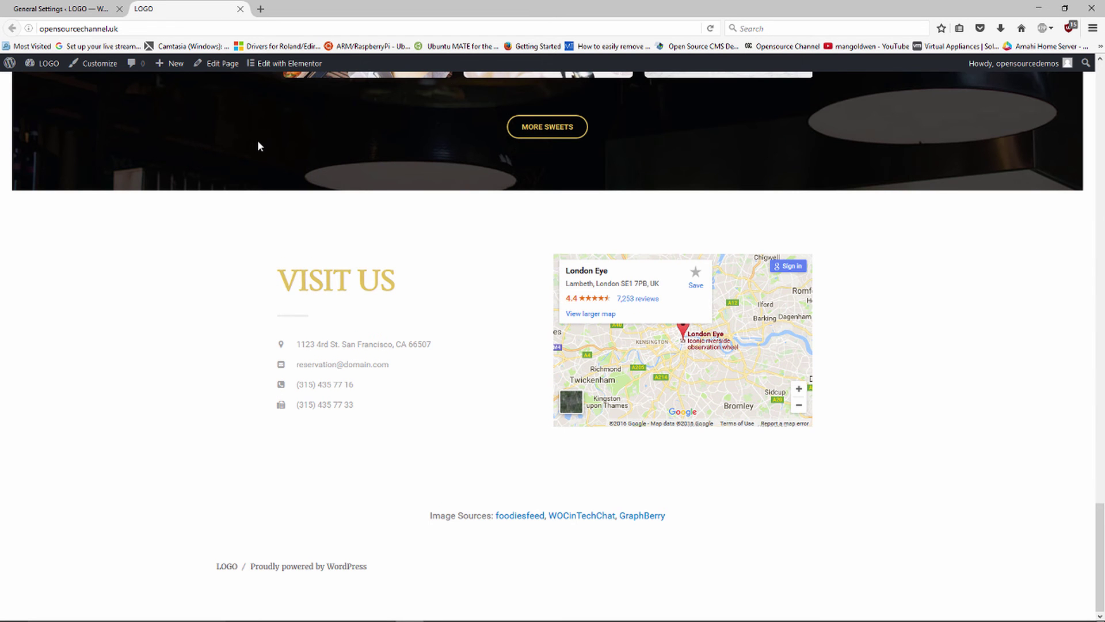
{"action": "scroll", "coordinate": [258, 146], "scroll_direction": "up", "scroll_amount": 15}
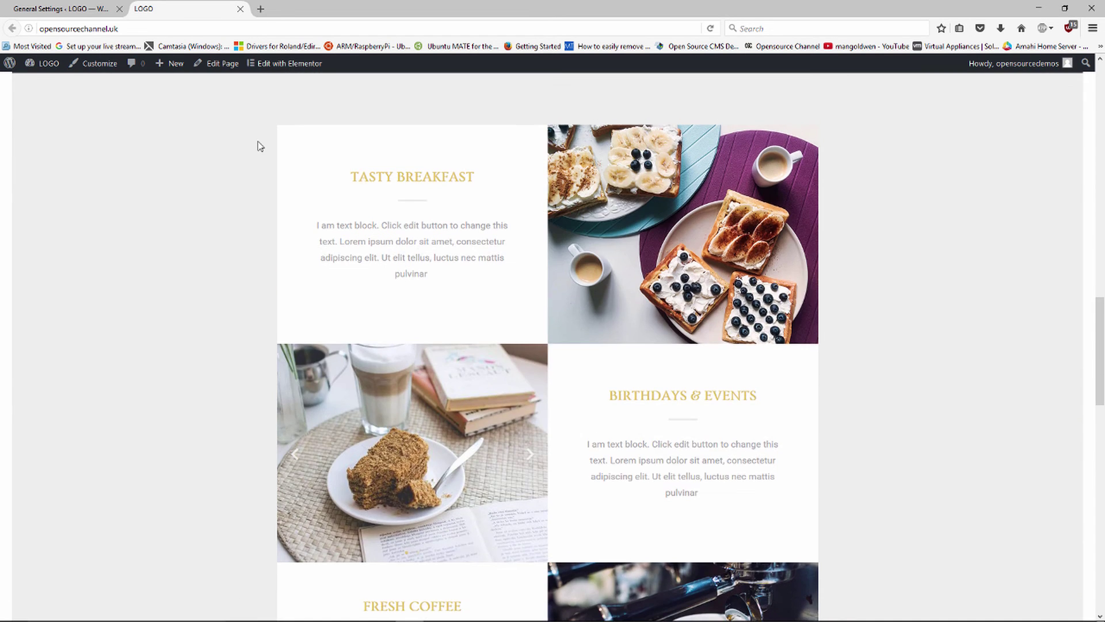
{"action": "scroll", "coordinate": [258, 145], "scroll_direction": "up", "scroll_amount": 10}
{"action": "scroll", "coordinate": [258, 145], "scroll_direction": "up", "scroll_amount": 5}
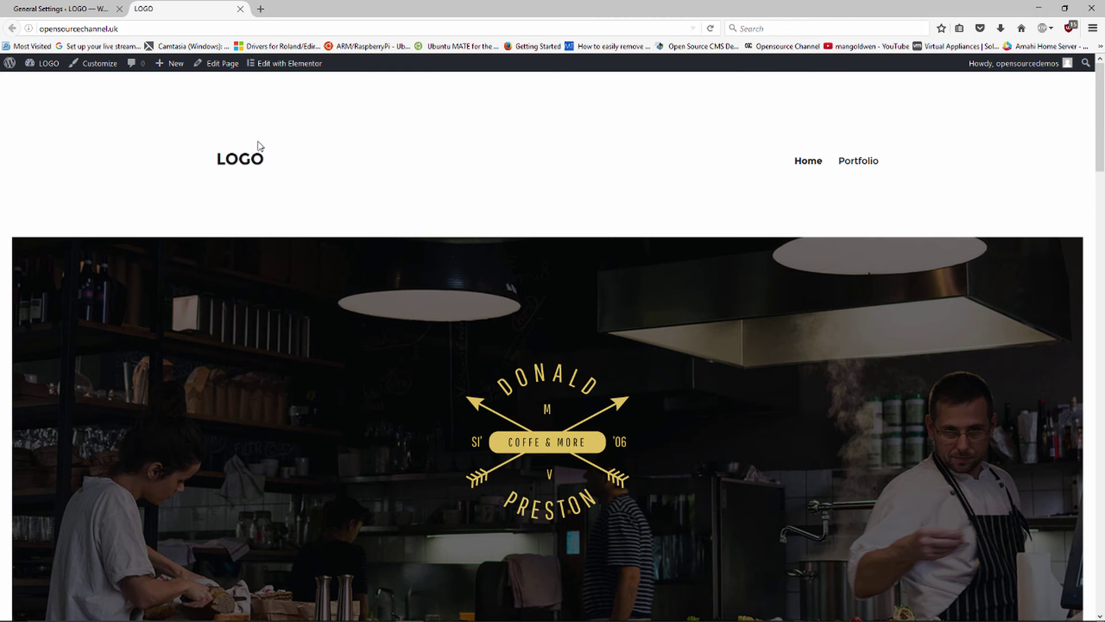
- Return to the WordPress admin and open the Home Page from the list of pages in the Elementor editor
{"action": "key", "text": "ctrl+Tab"}
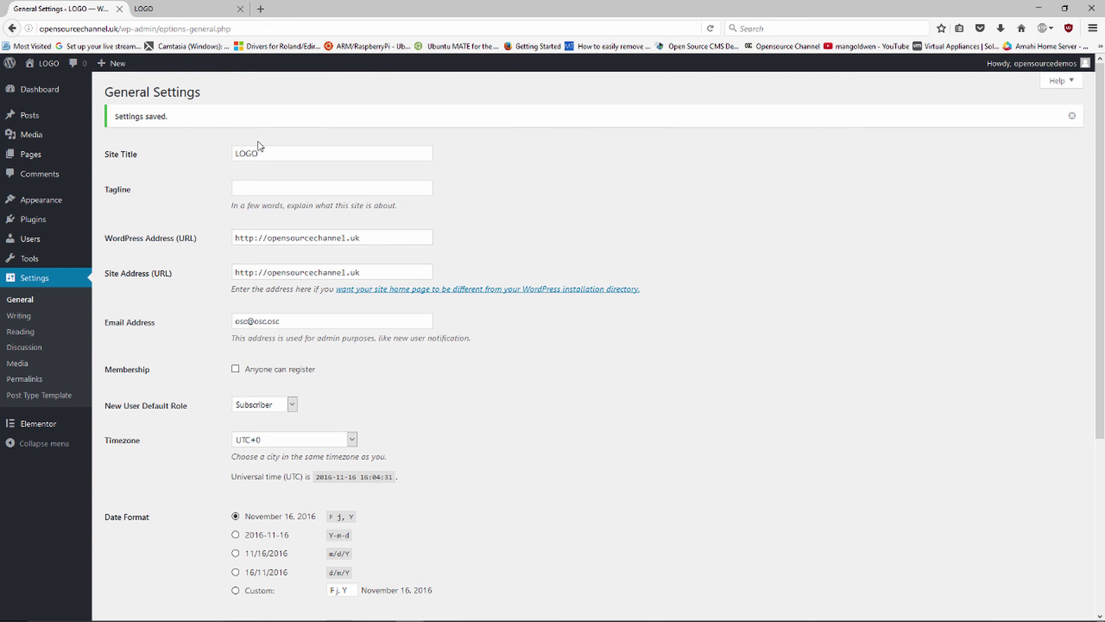
{"action": "scroll", "coordinate": [258, 145], "scroll_direction": "down", "scroll_amount": 5}
{"action": "scroll", "coordinate": [258, 146], "scroll_direction": "up", "scroll_amount": 5}
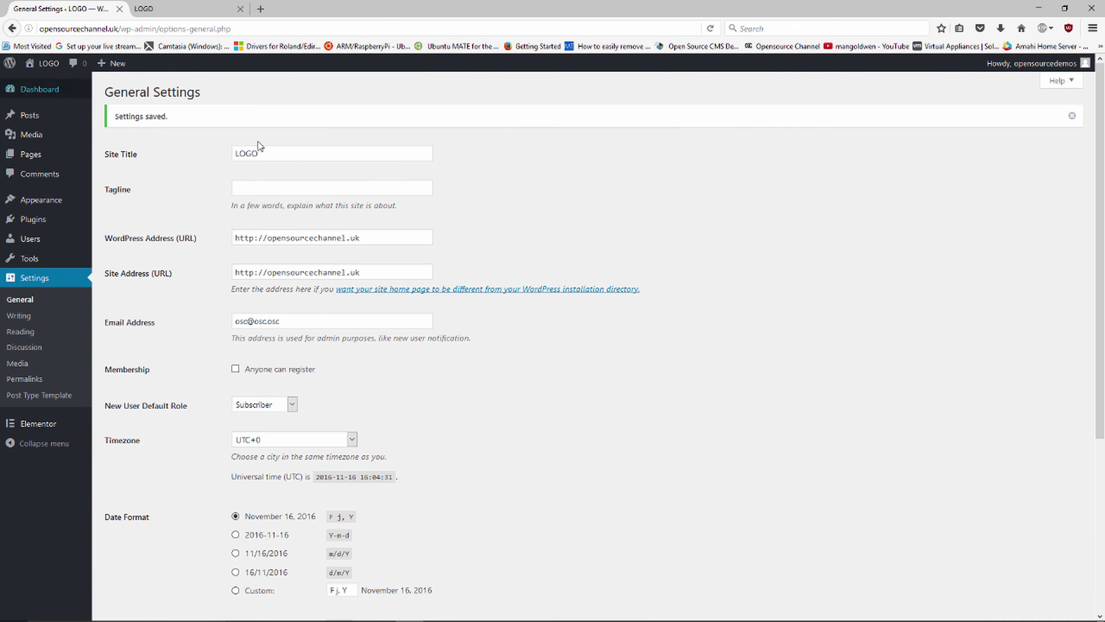
{"action": "mouse_move", "coordinate": [32, 219]}
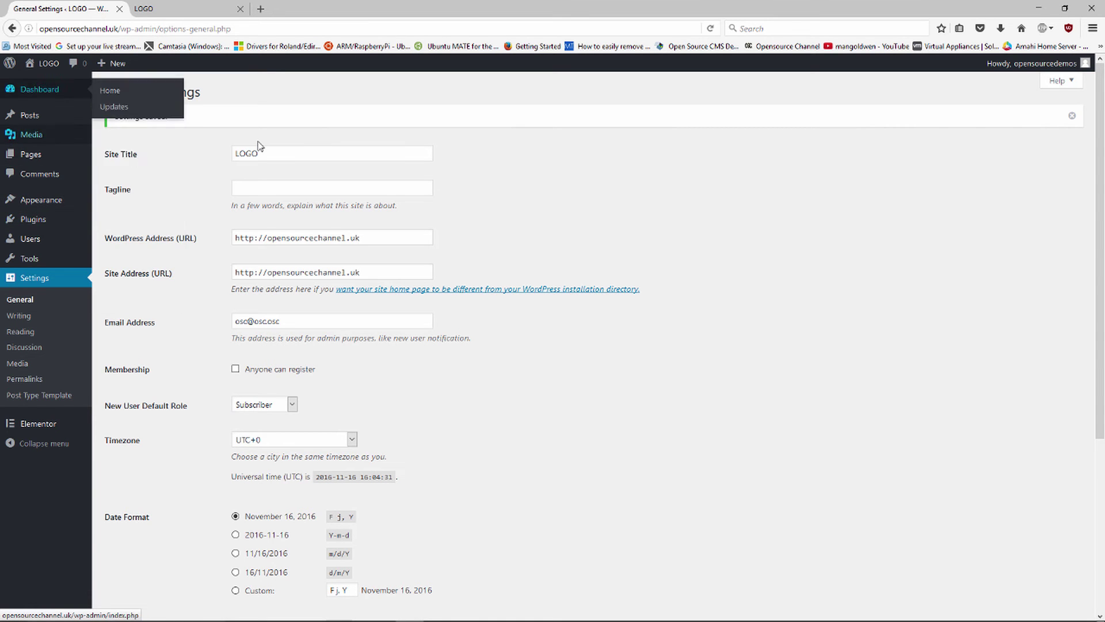
{"action": "mouse_move", "coordinate": [30, 155]}
{"action": "left_click", "coordinate": [115, 156]}
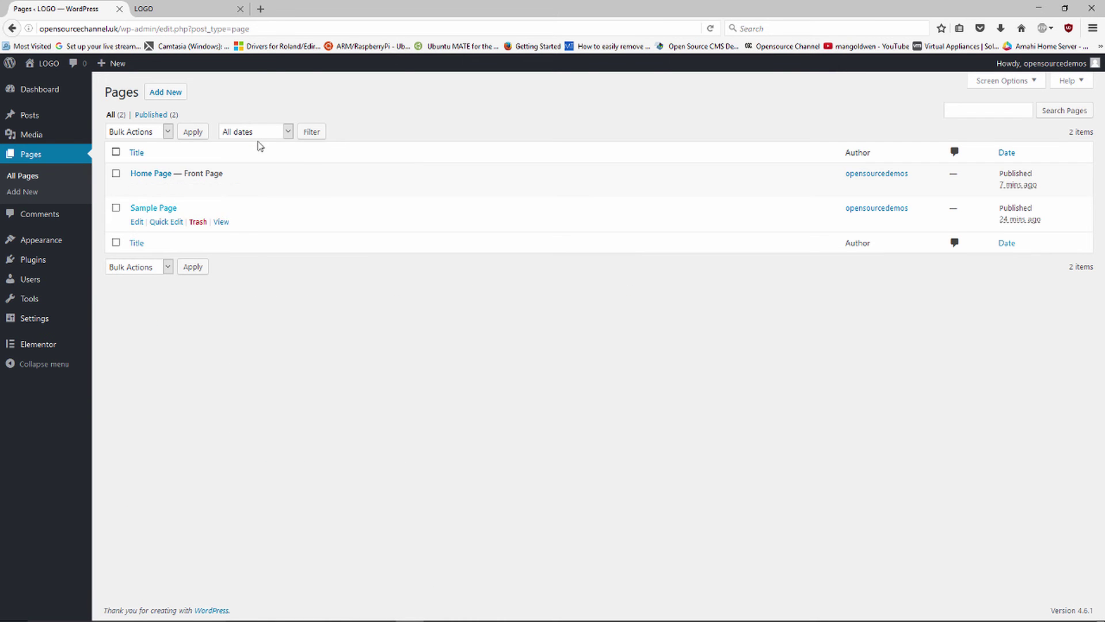
{"action": "left_click", "coordinate": [267, 187]}
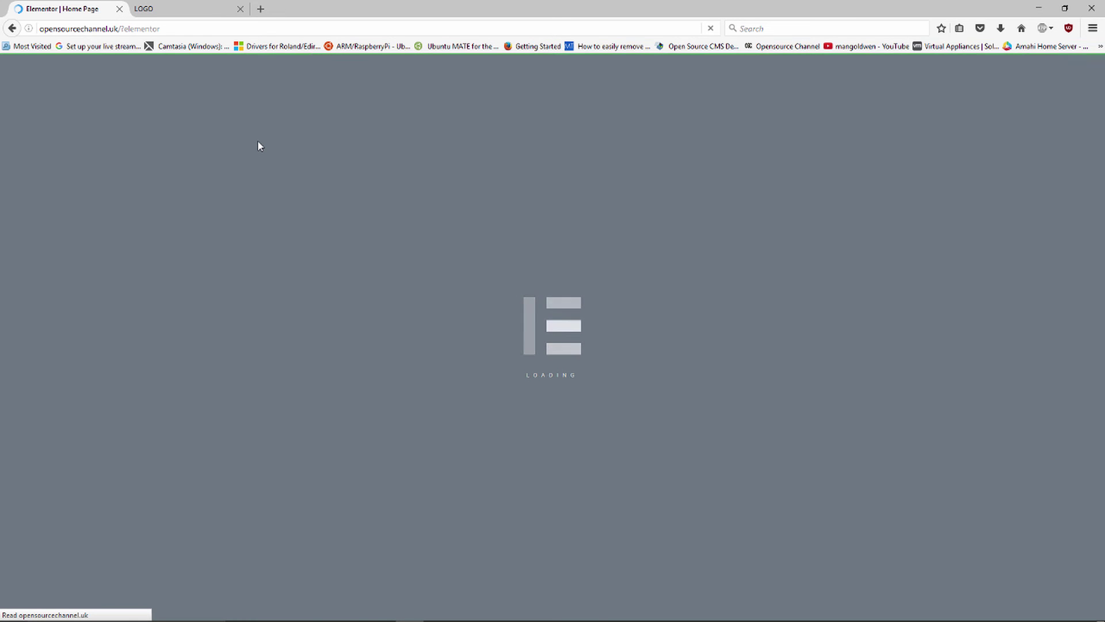
- Look through the Home Page's header, hero, testimonial and breakfast sections in the Elementor editor
{"action": "scroll", "coordinate": [258, 147], "scroll_direction": "down", "scroll_amount": 4}
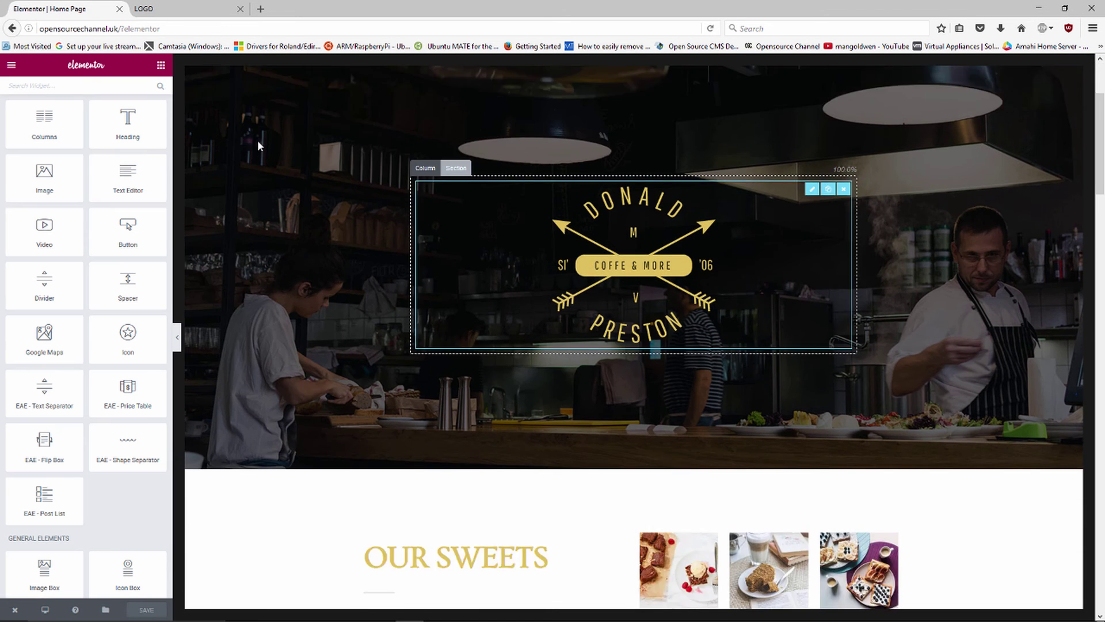
{"action": "scroll", "coordinate": [258, 146], "scroll_direction": "up", "scroll_amount": 4}
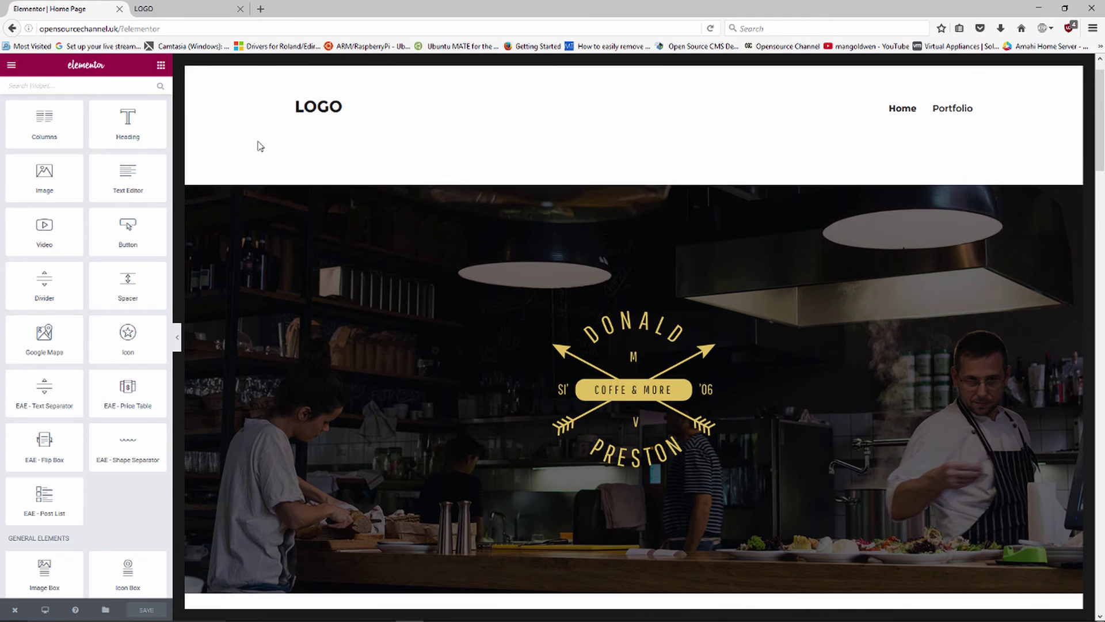
{"action": "scroll", "coordinate": [258, 146], "scroll_direction": "down", "scroll_amount": 5}
{"action": "scroll", "coordinate": [257, 146], "scroll_direction": "down", "scroll_amount": 10}
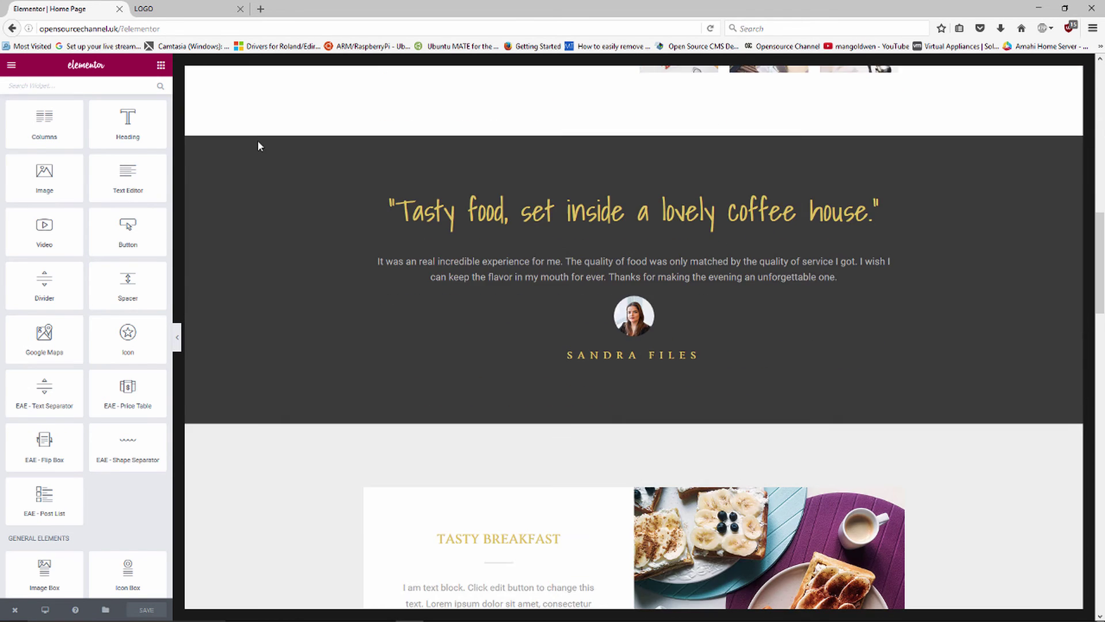
{"action": "scroll", "coordinate": [258, 146], "scroll_direction": "up", "scroll_amount": 4}
{"action": "scroll", "coordinate": [258, 146], "scroll_direction": "up", "scroll_amount": 12}
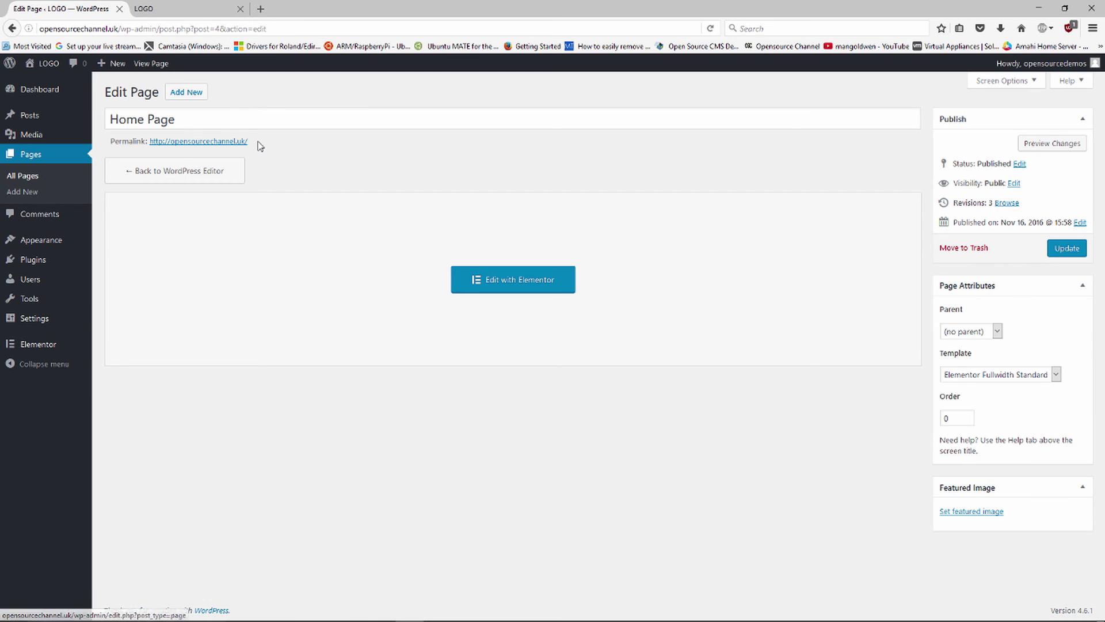
- Add a new page titled "Second page"
{"action": "left_click", "coordinate": [186, 92]}
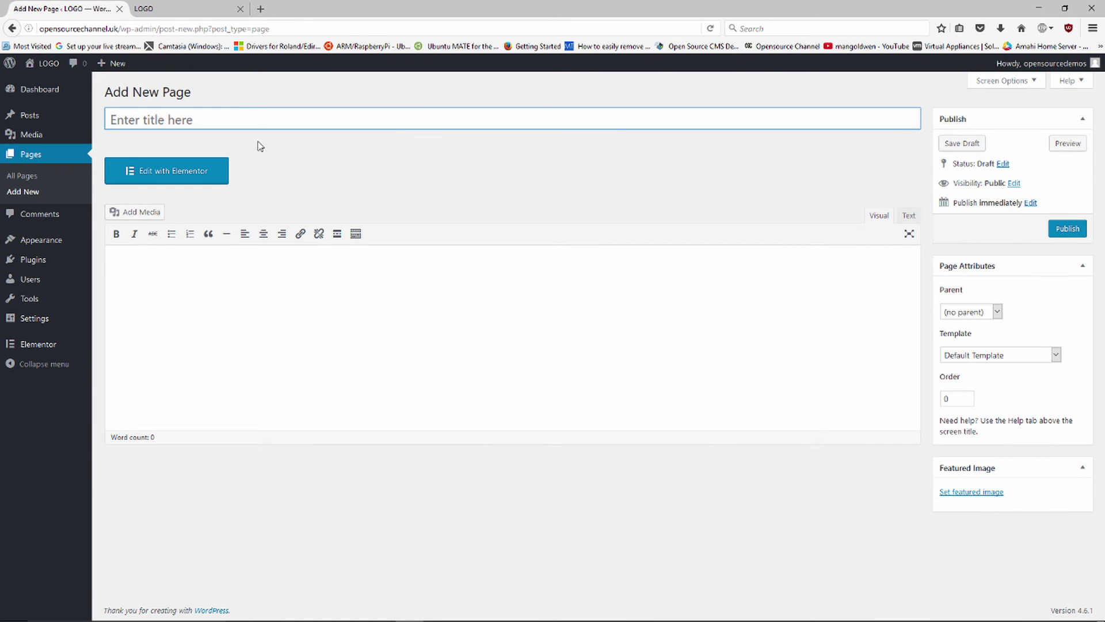
{"action": "type", "text": "second page"}
{"action": "key", "text": "Left"}
{"action": "key", "text": "Left"}
{"action": "key", "text": "Left"}
{"action": "key", "text": "Left"}
{"action": "key", "text": "Left"}
{"action": "key", "text": "Left"}
{"action": "key", "text": "Left"}
{"action": "key", "text": "Left"}
{"action": "key", "text": "BackSpace"}
{"action": "type", "text": "S"}
- Set the new page's template to Elementor Fullwidth Blank and publish the page
{"action": "key", "text": "alt+Down"}
{"action": "key", "text": "Down"}
{"action": "key", "text": "Down"}
{"action": "key", "text": "Up"}
{"action": "key", "text": "Return"}
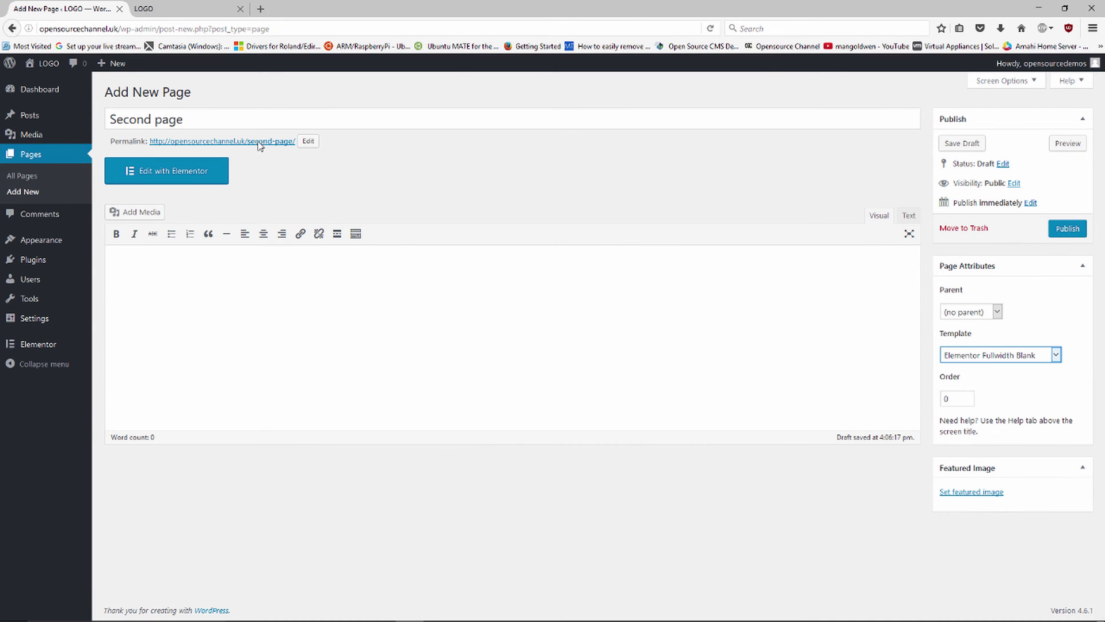
{"action": "key", "text": "Return"}
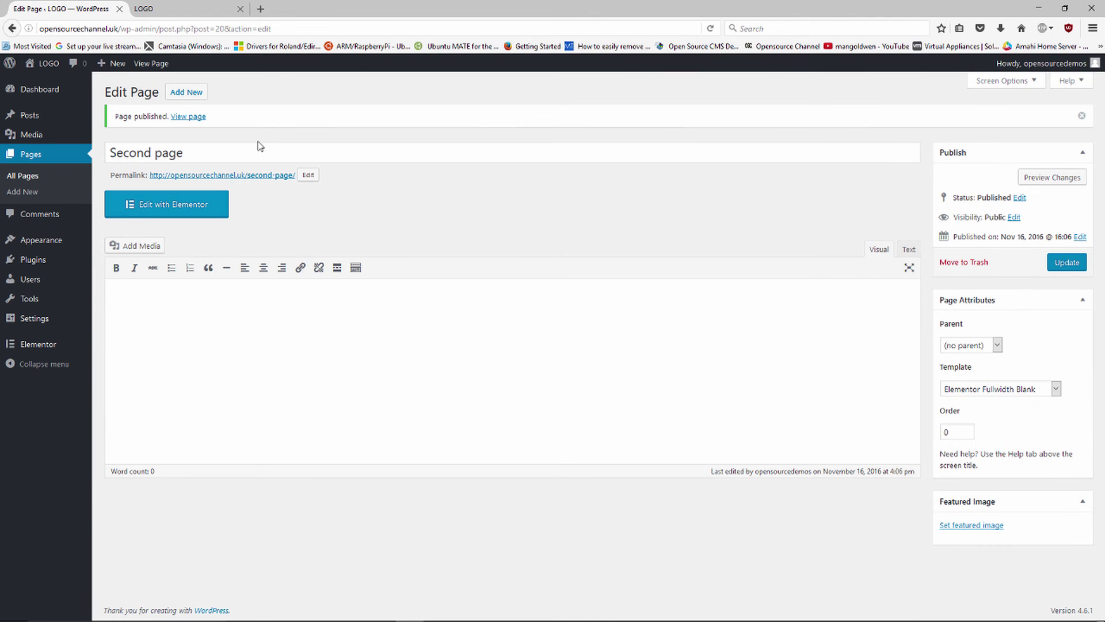
- Fill Second page with the predesigned coffee house template in Elementor, and return to its edit screen
{"action": "key", "text": "Return"}
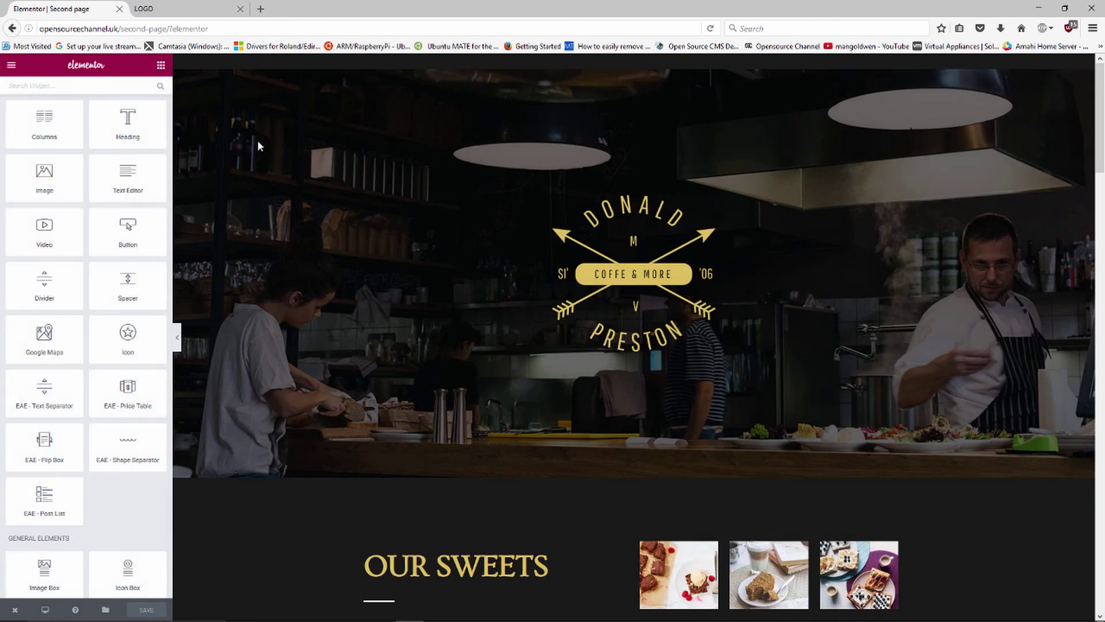
{"action": "left_click", "coordinate": [15, 610]}
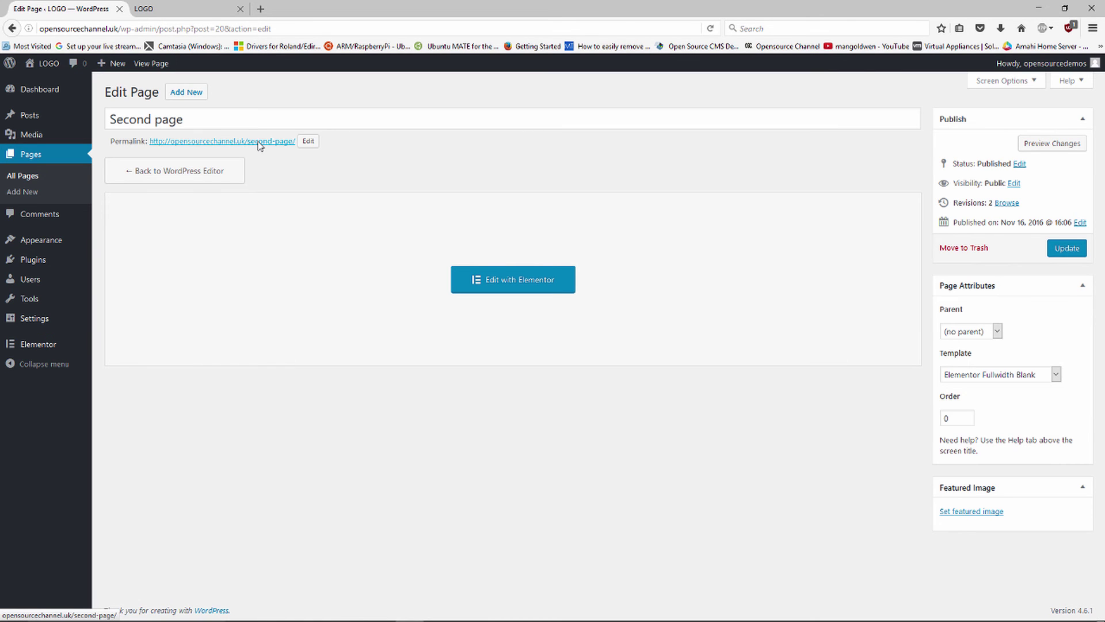
- Open the live Second page in a new browser tab beside the home page and compare the two
{"action": "middle_click", "coordinate": [259, 142]}
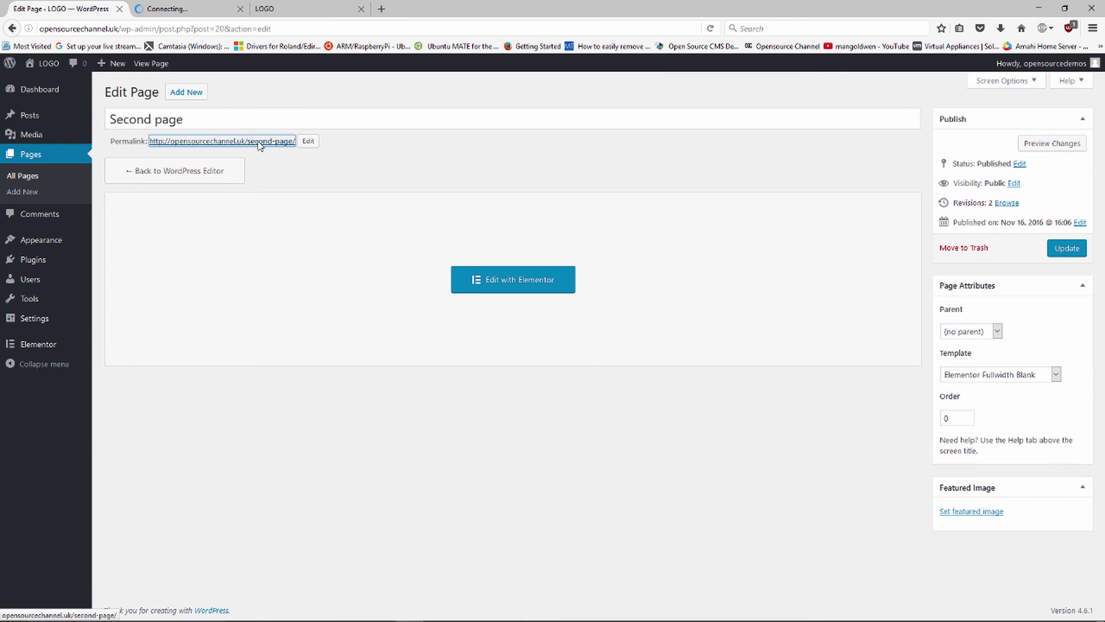
{"action": "left_click_drag", "start_coordinate": [179, 9], "coordinate": [348, 16]}
{"action": "key", "text": "ctrl+Page_Up"}
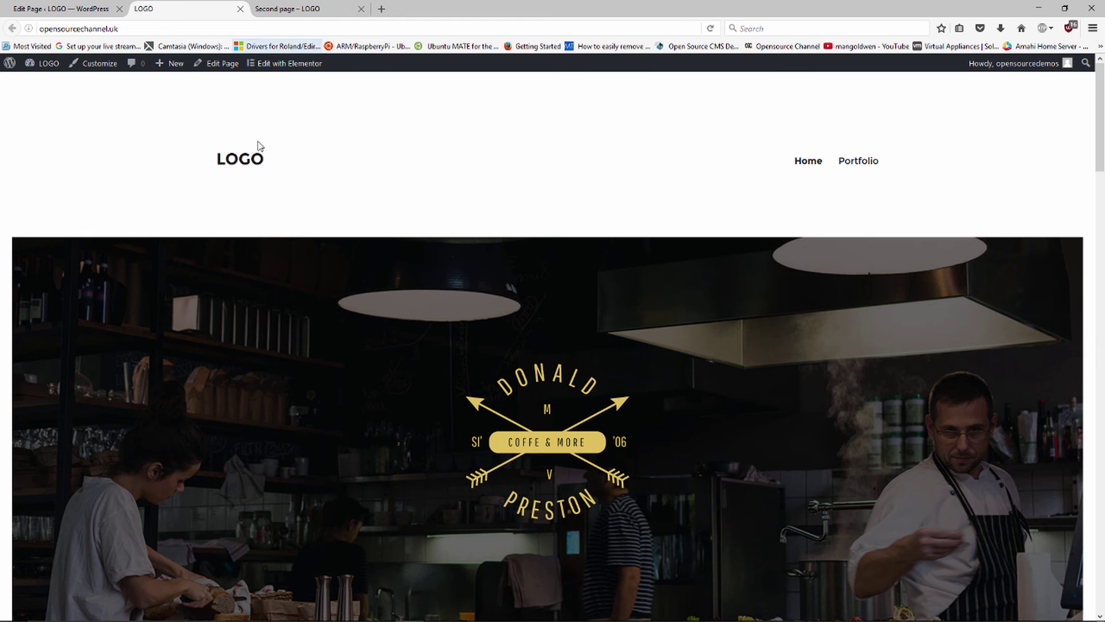
- Look through the live Second page from the header image to the sweets collection and compare it with the home page
{"action": "key", "text": "ctrl+Page_Down"}
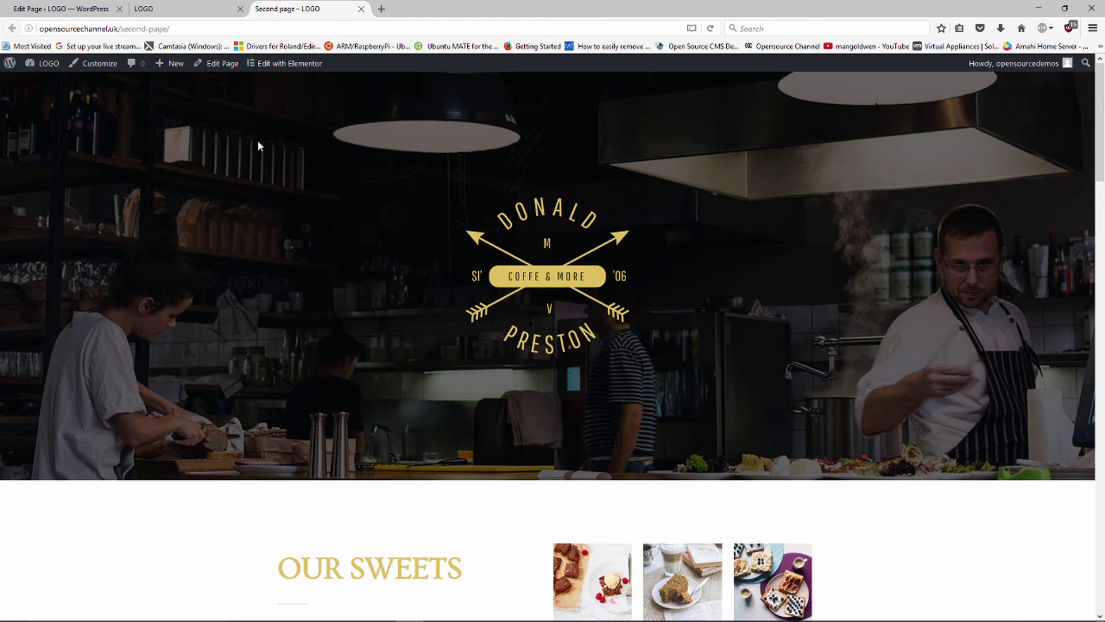
{"action": "scroll", "coordinate": [258, 146], "scroll_direction": "down", "scroll_amount": 15}
{"action": "scroll", "coordinate": [258, 145], "scroll_direction": "down", "scroll_amount": 10}
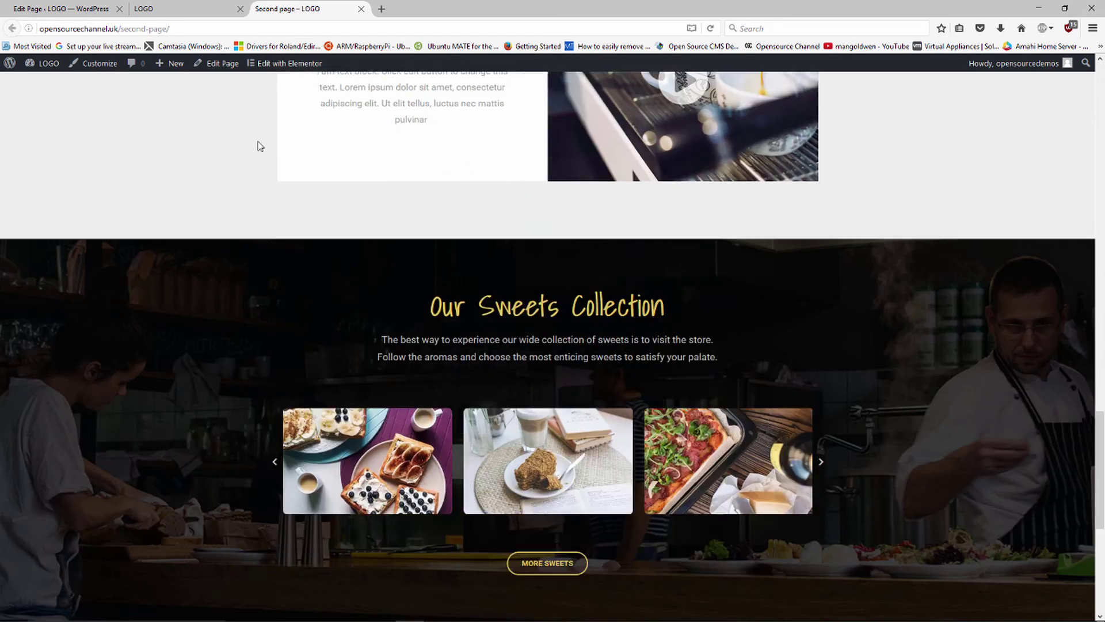
{"action": "scroll", "coordinate": [258, 146], "scroll_direction": "up", "scroll_amount": 20}
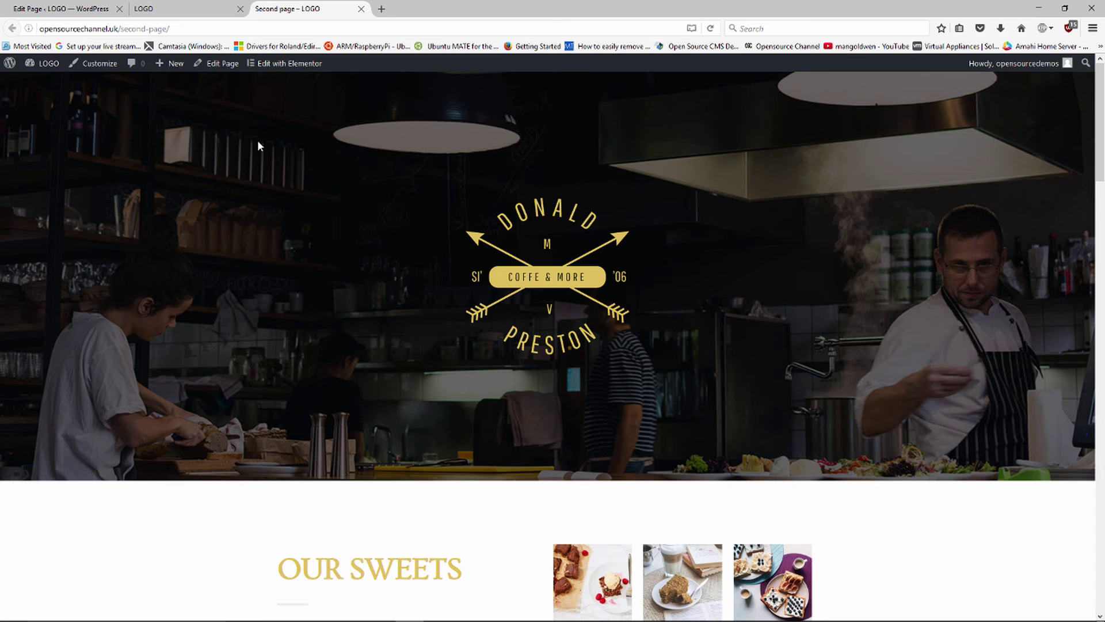
{"action": "key", "text": "ctrl+Page_Up"}
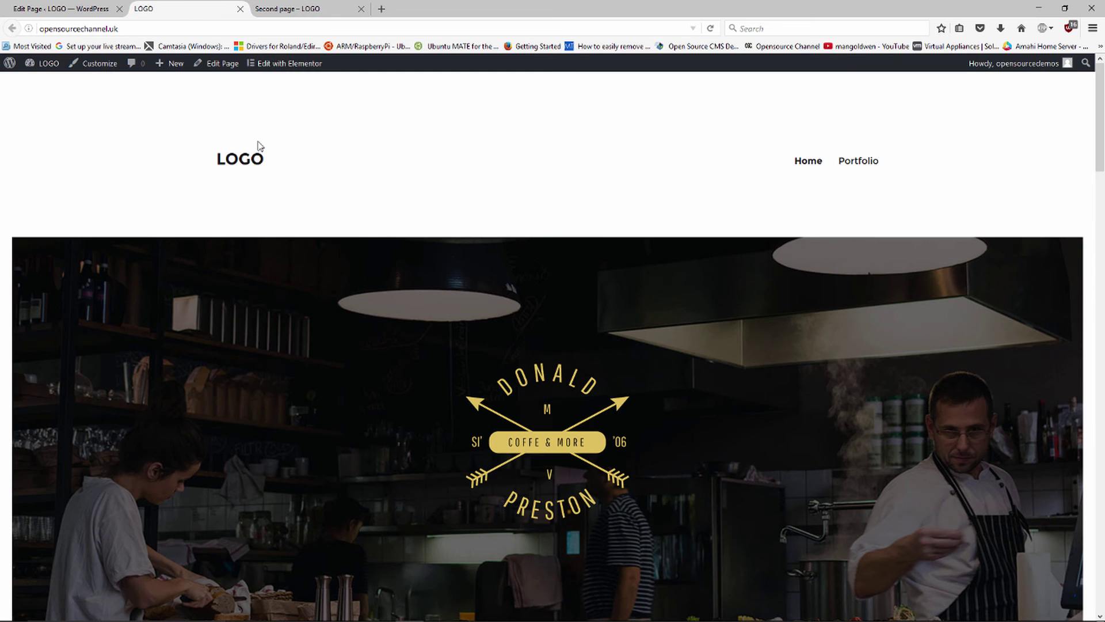
- Return to the edit screen of Second page and open the page in the Elementor editor
{"action": "key", "text": "ctrl+Page_Up"}
{"action": "key", "text": "Tab"}
{"action": "key", "text": "Tab"}
{"action": "key", "text": "Tab"}
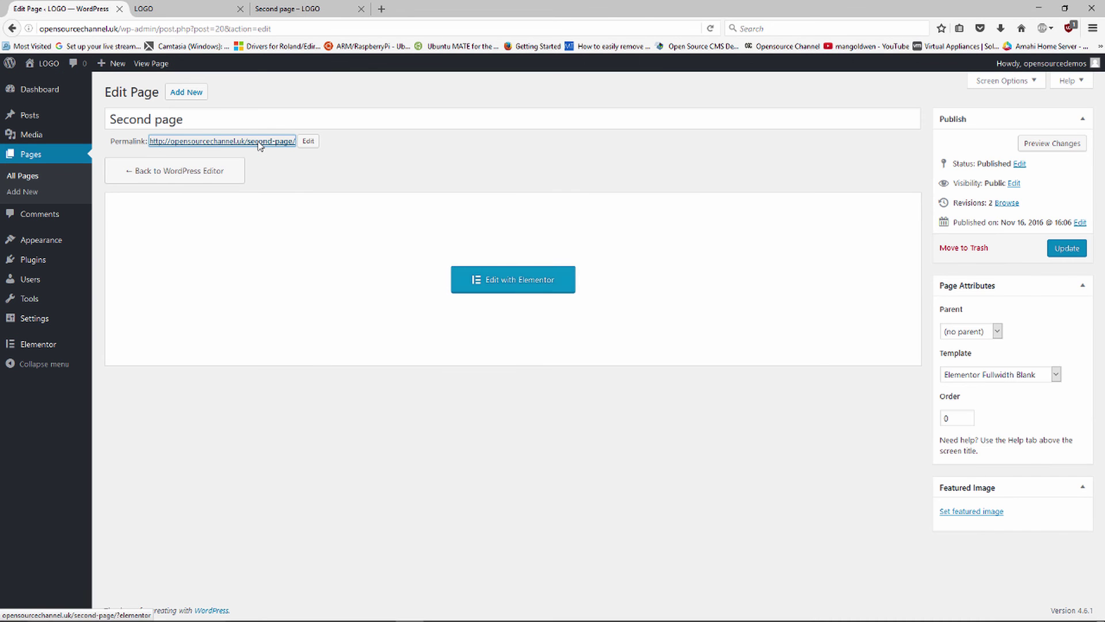
{"action": "key", "text": "Return"}
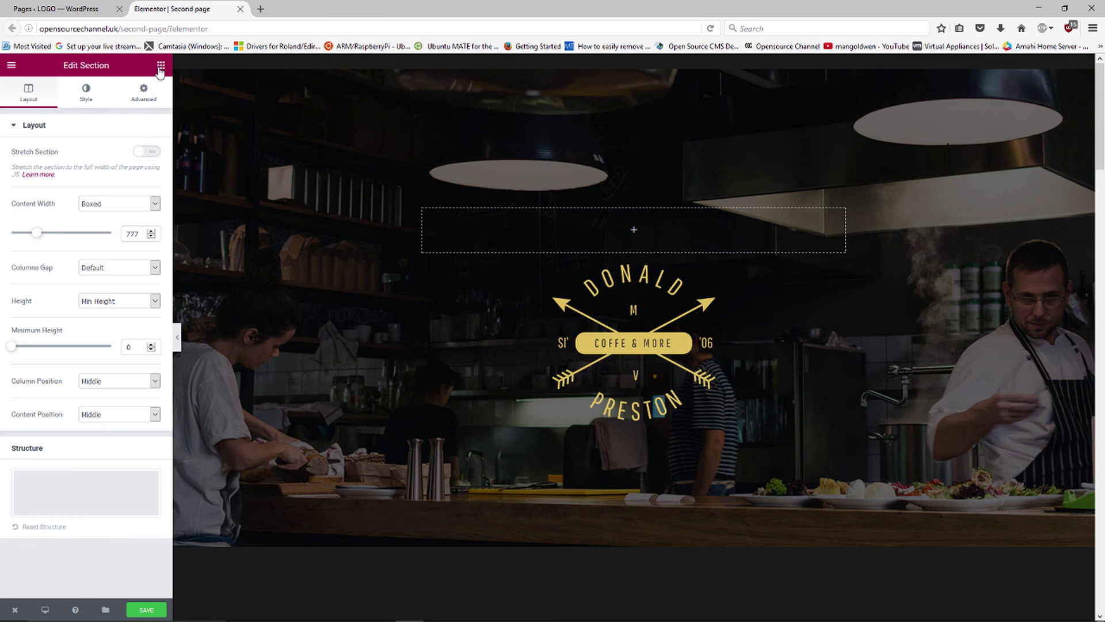
- Add a Text Editor widget to the empty inner section above the coffee logo in the header
{"action": "left_click", "coordinate": [161, 67]}
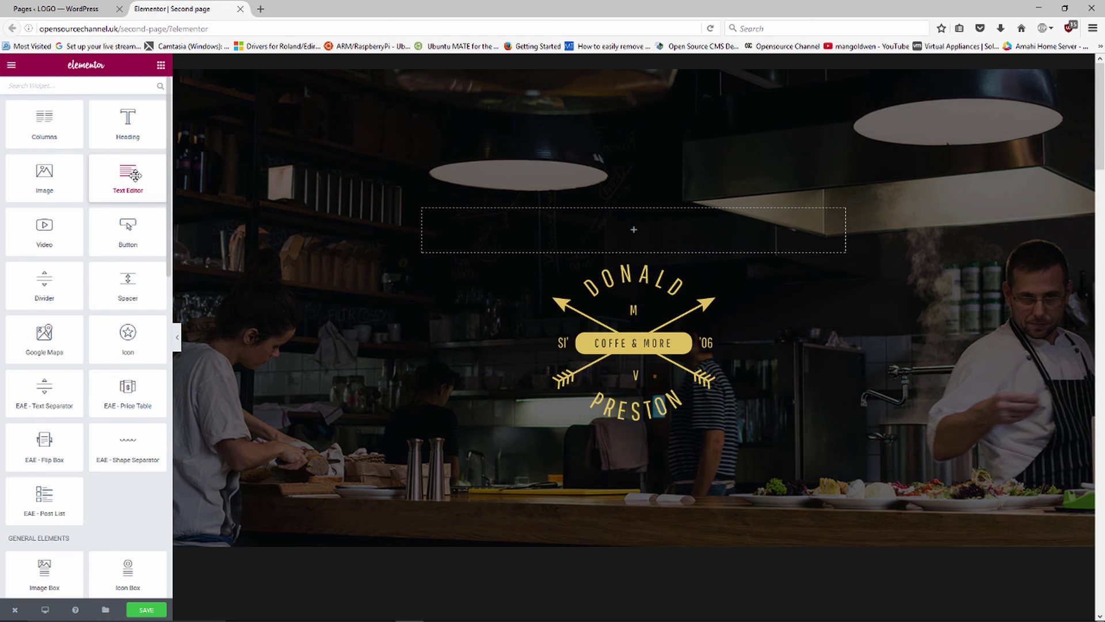
{"action": "left_click_drag", "start_coordinate": [135, 175], "coordinate": [634, 232]}
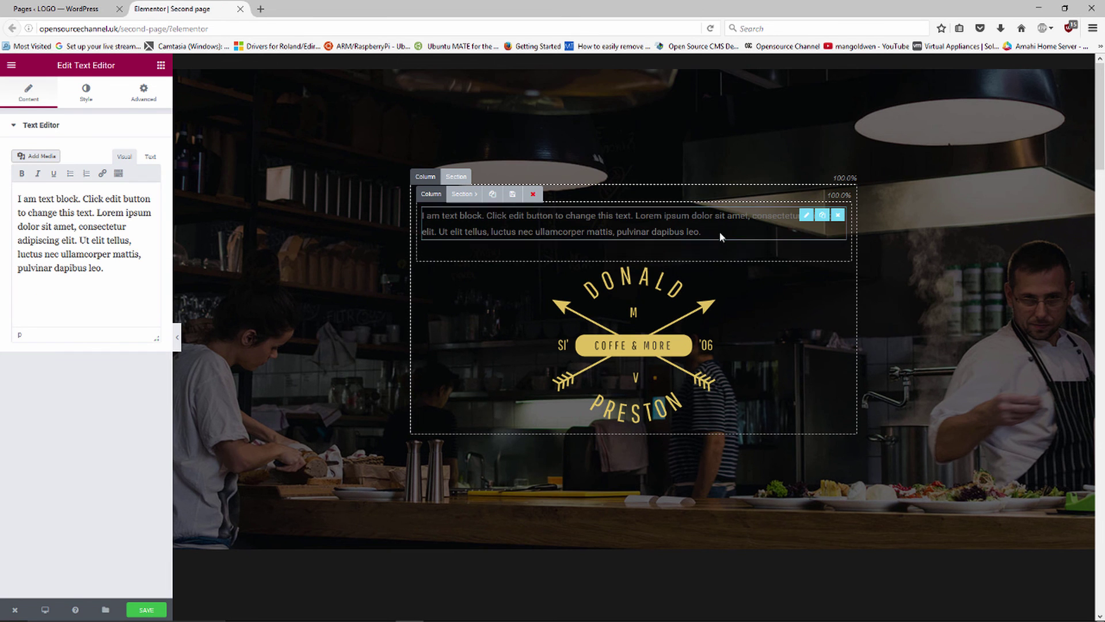
{"action": "left_click_drag", "start_coordinate": [716, 238], "coordinate": [683, 233]}
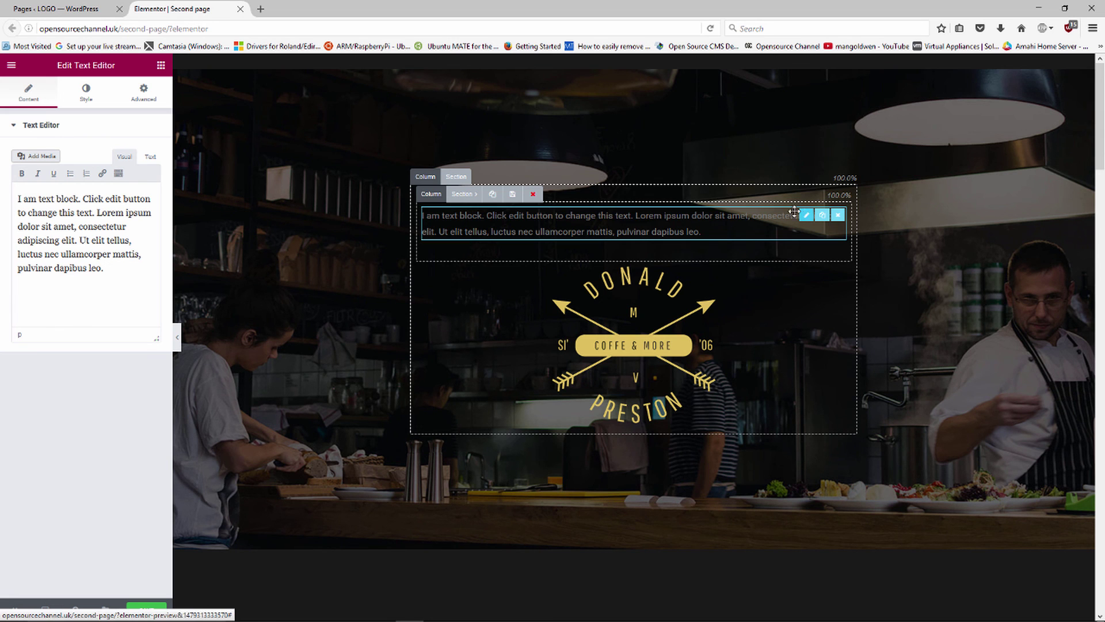
- Replace the placeholder text with "Home | Portfolio | Contact us" and check its source view
{"action": "left_click", "coordinate": [115, 271]}
{"action": "left_click_drag", "start_coordinate": [12, 221], "coordinate": [2, 172]}
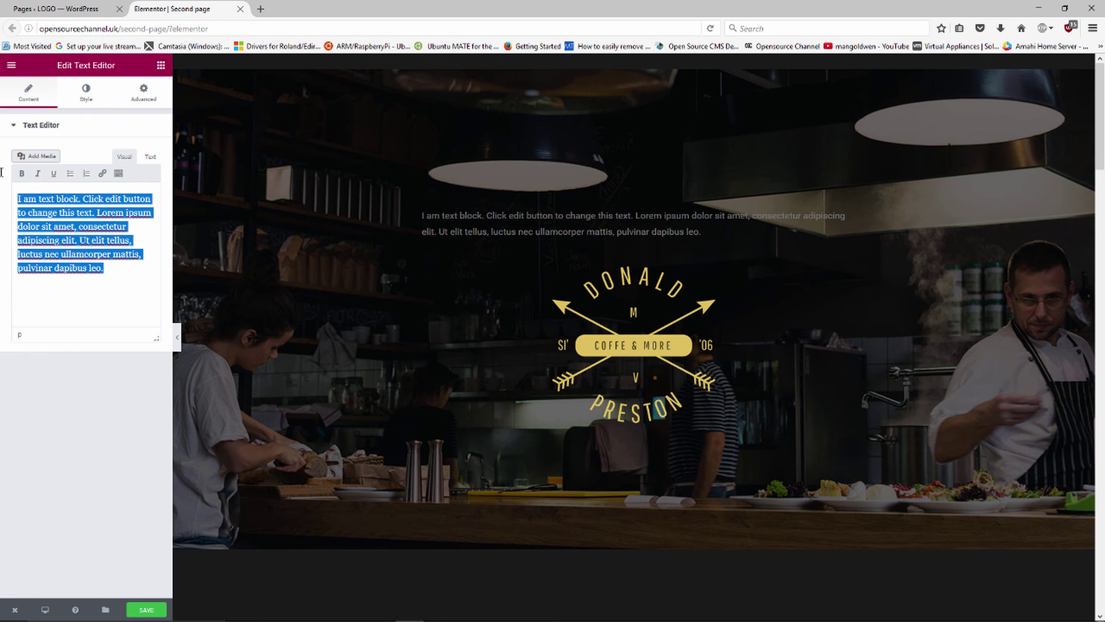
{"action": "key", "text": "BackSpace"}
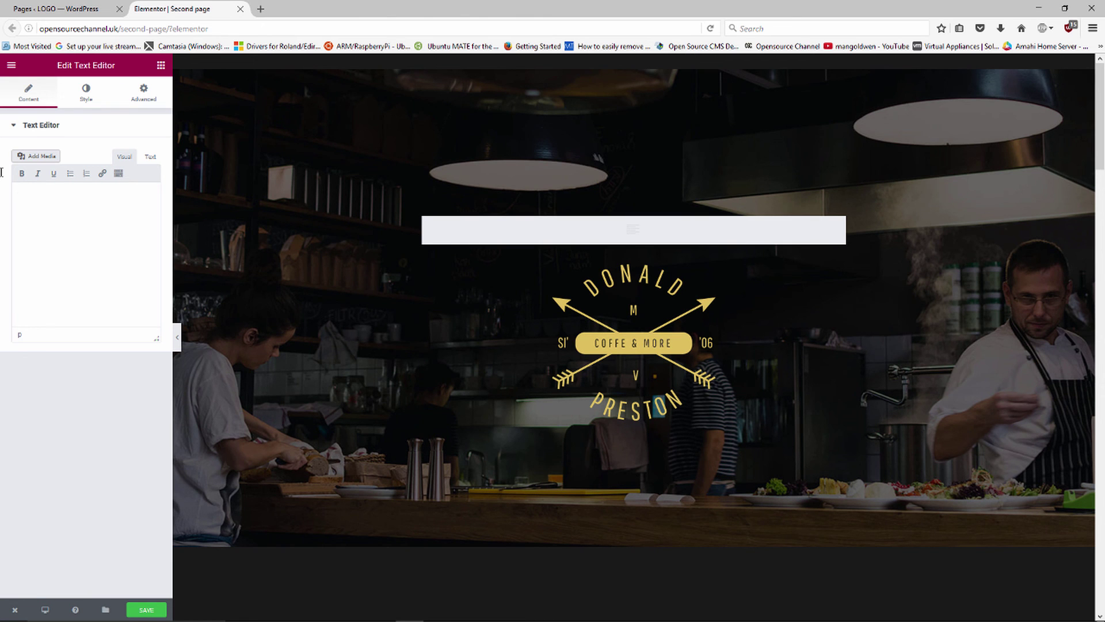
{"action": "type", "text": "Home | Portfolio | Contact us"}
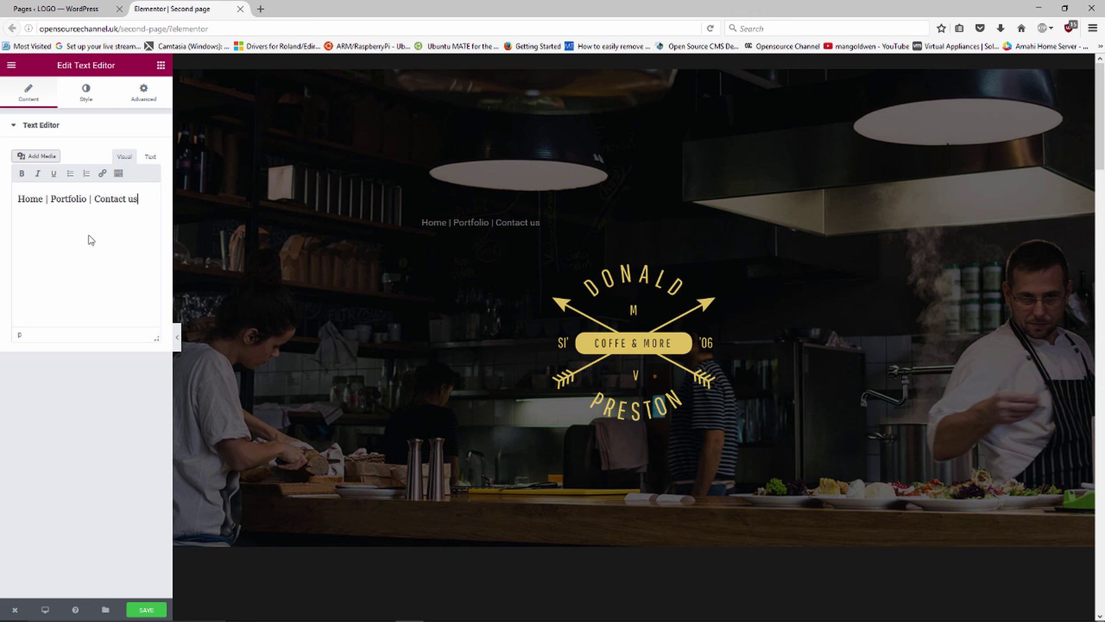
{"action": "left_click", "coordinate": [108, 232]}
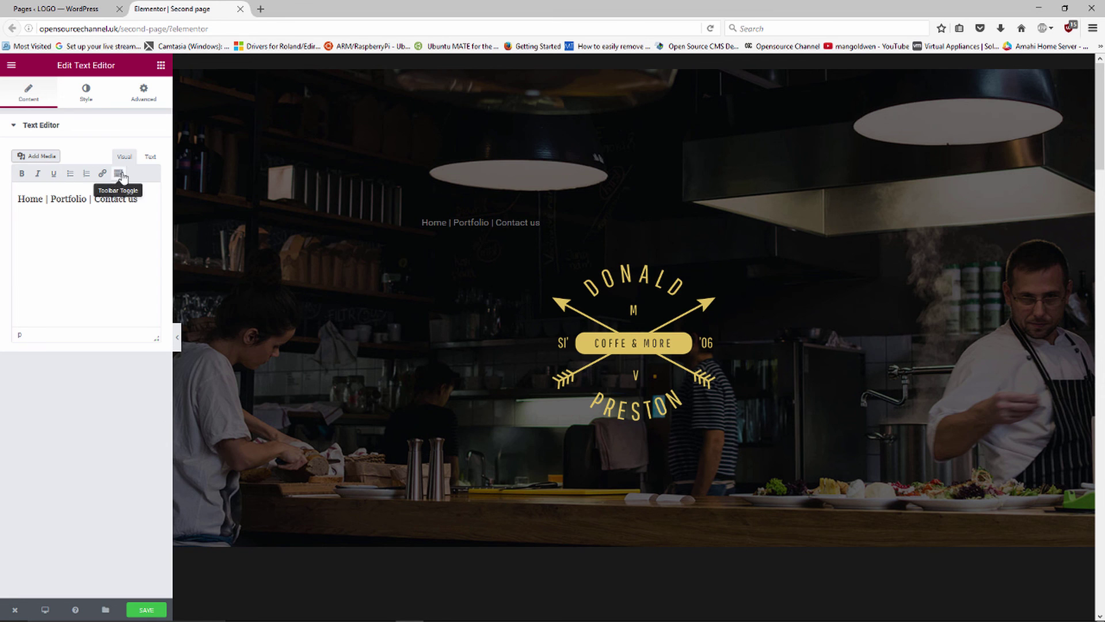
{"action": "left_click", "coordinate": [148, 158]}
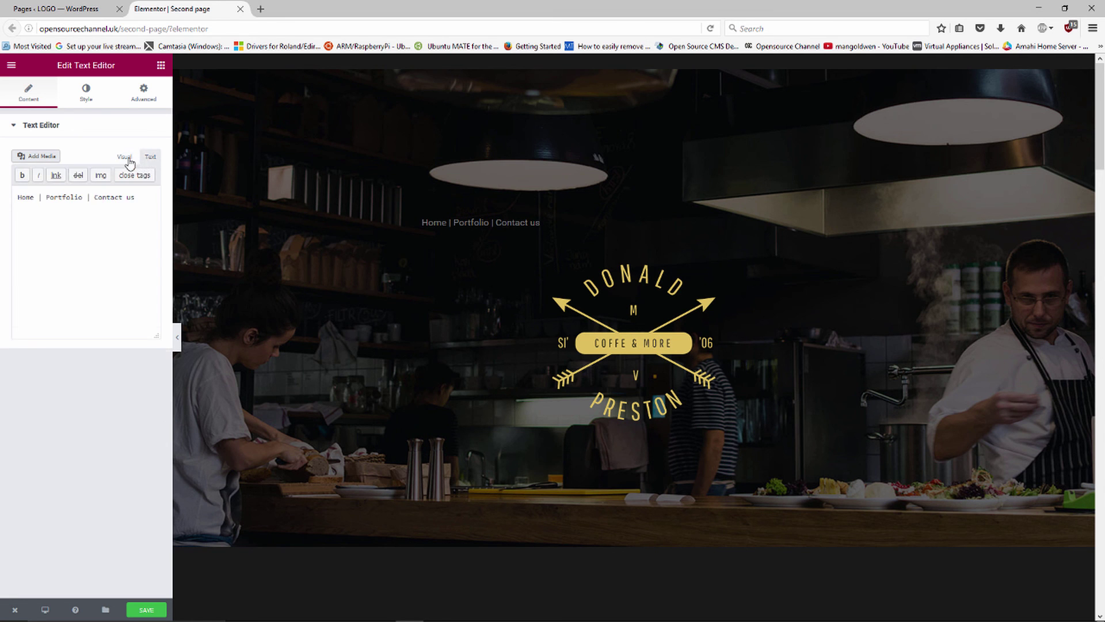
{"action": "left_click", "coordinate": [125, 158]}
- Center the menu text and switch its typography to Custom
{"action": "left_click", "coordinate": [88, 96]}
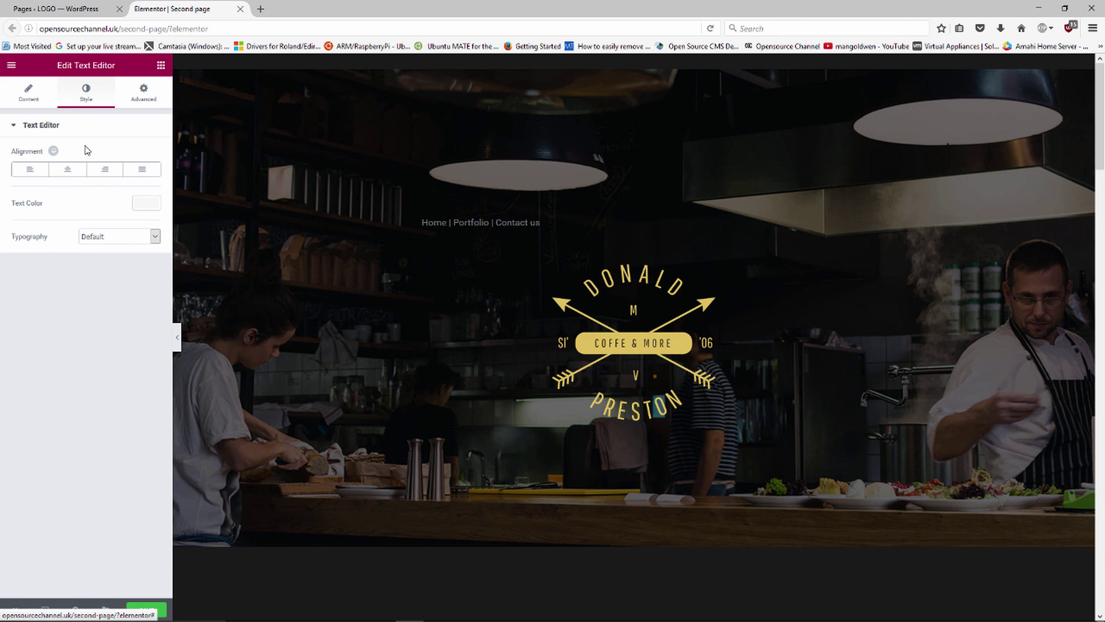
{"action": "left_click", "coordinate": [85, 171]}
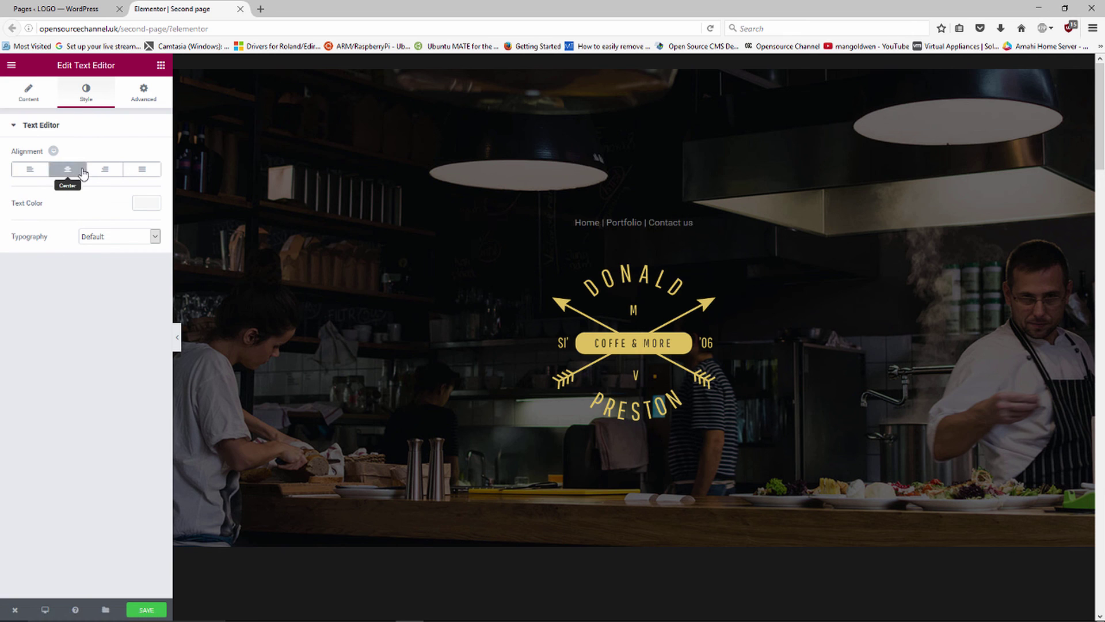
{"action": "left_click", "coordinate": [121, 238]}
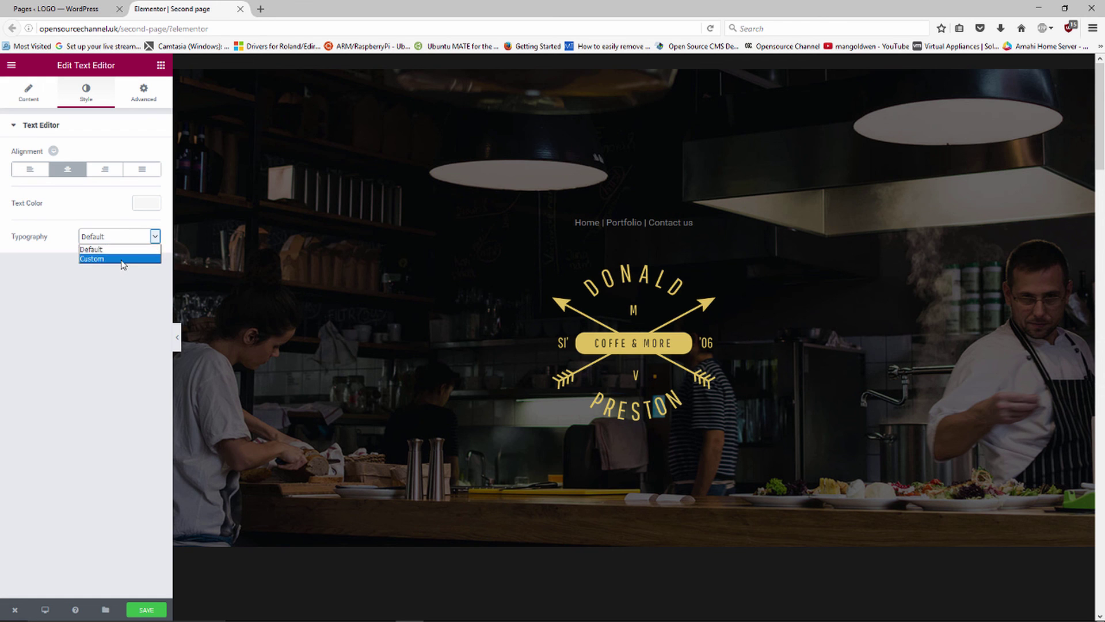
{"action": "left_click", "coordinate": [122, 259]}
- Set the menu text's color to a muted yellow close to the logo's color
{"action": "left_click", "coordinate": [148, 204]}
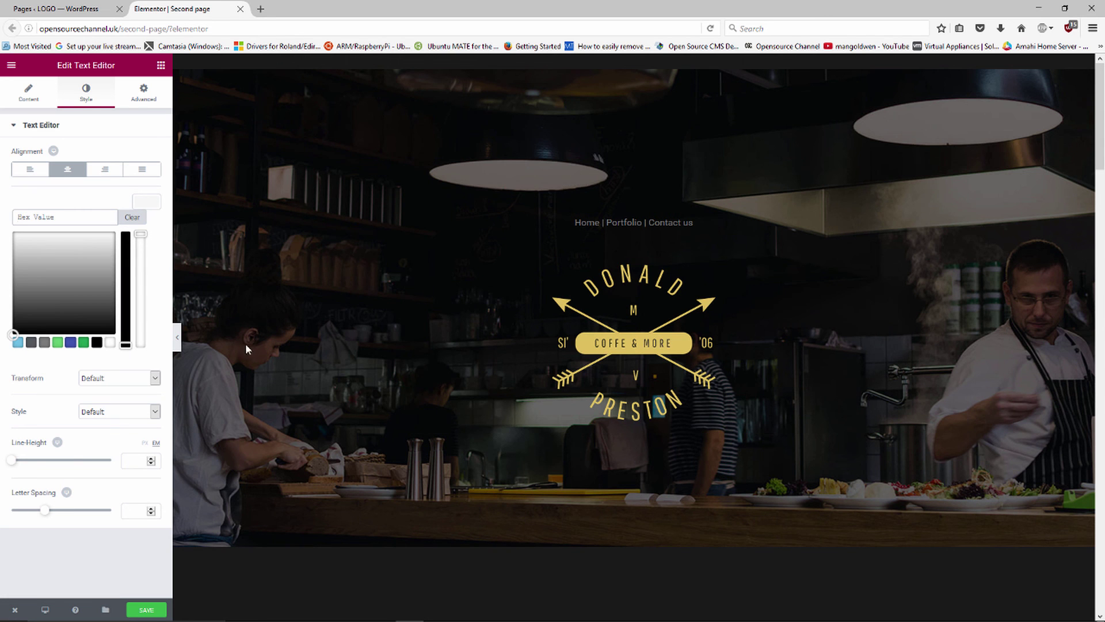
{"action": "left_click", "coordinate": [91, 283]}
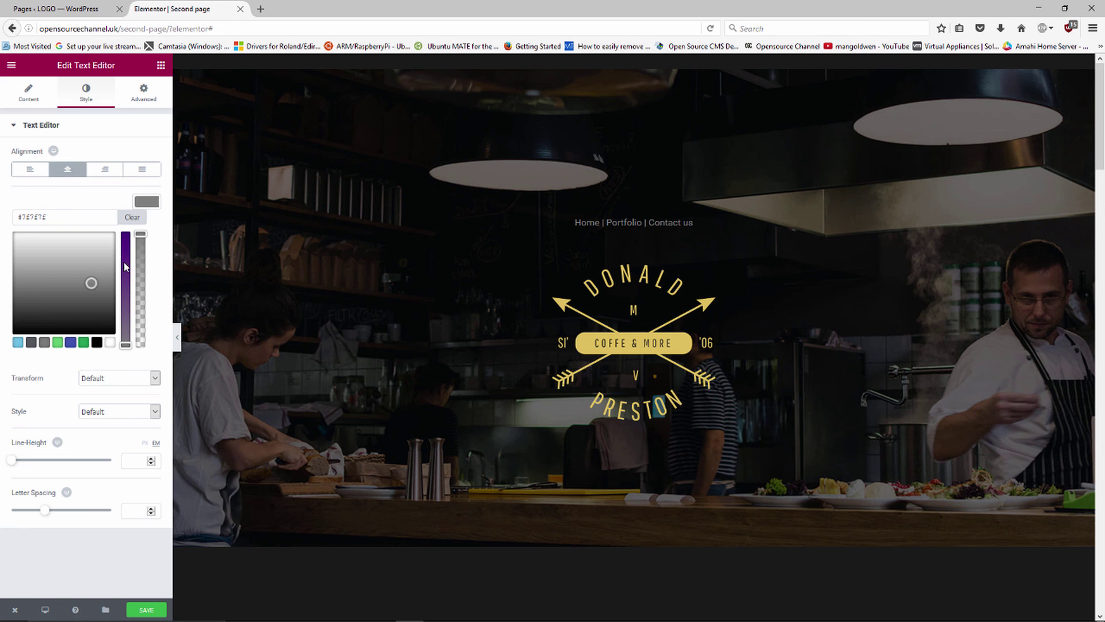
{"action": "left_click", "coordinate": [126, 246]}
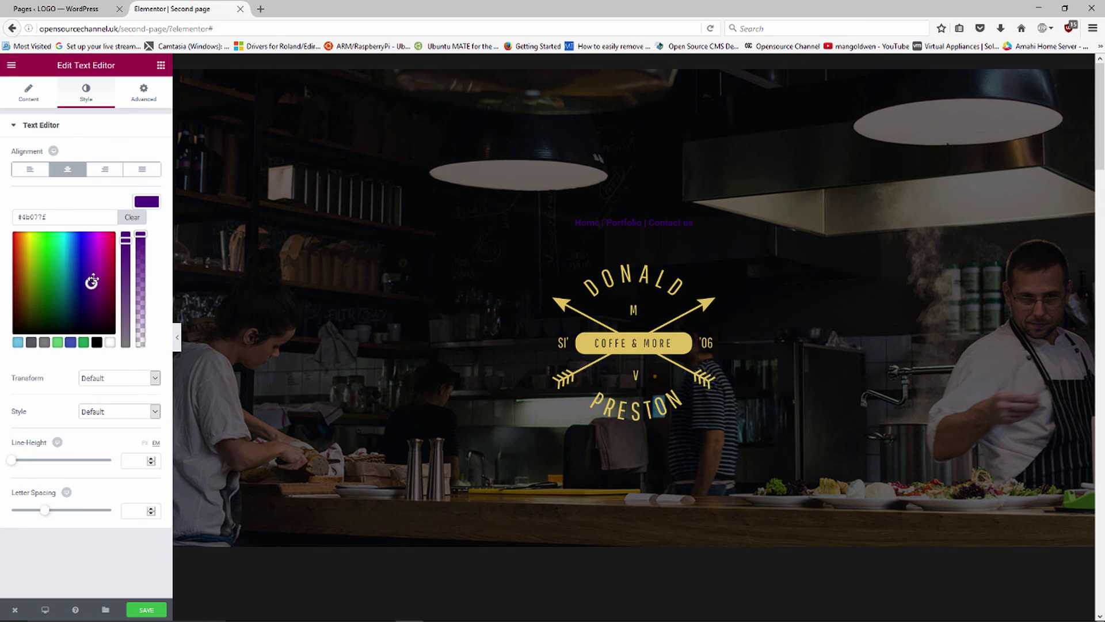
{"action": "mouse_move", "coordinate": [42, 248]}
{"action": "left_mouse_down"}
{"action": "mouse_move", "coordinate": [50, 260]}
{"action": "mouse_move", "coordinate": [19, 288]}
{"action": "mouse_move", "coordinate": [28, 251]}
{"action": "mouse_move", "coordinate": [23, 288]}
{"action": "mouse_move", "coordinate": [29, 264]}
{"action": "left_mouse_up"}
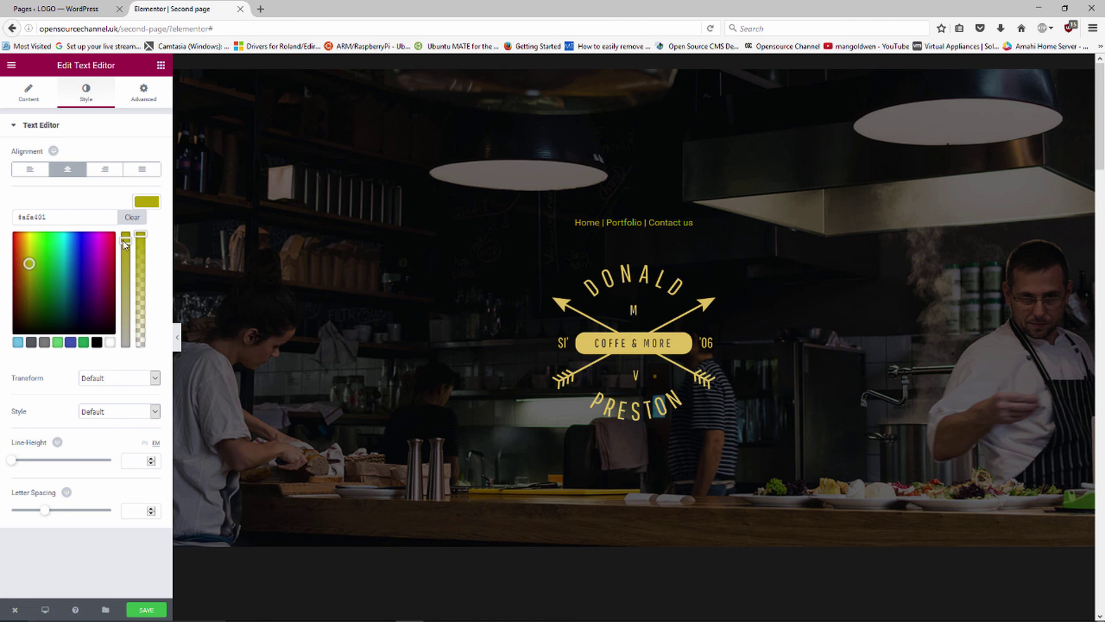
{"action": "left_click_drag", "start_coordinate": [125, 239], "coordinate": [132, 293]}
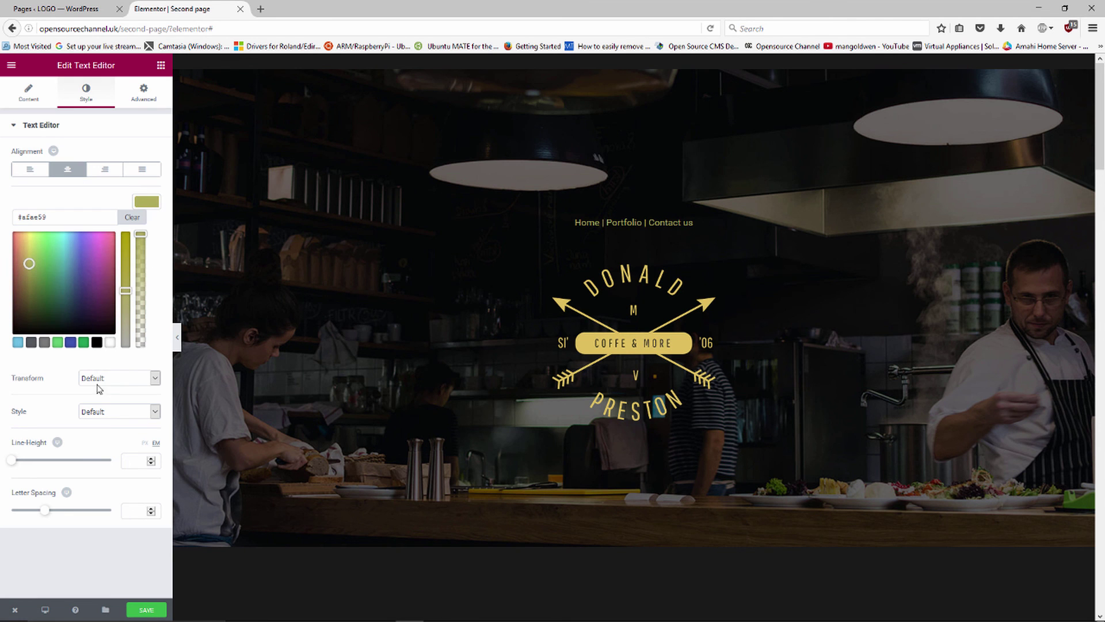
- Try the Uppercase, Lowercase and Capitalize transforms on the menu text, and put the transform back to Default
{"action": "left_click", "coordinate": [130, 381]}
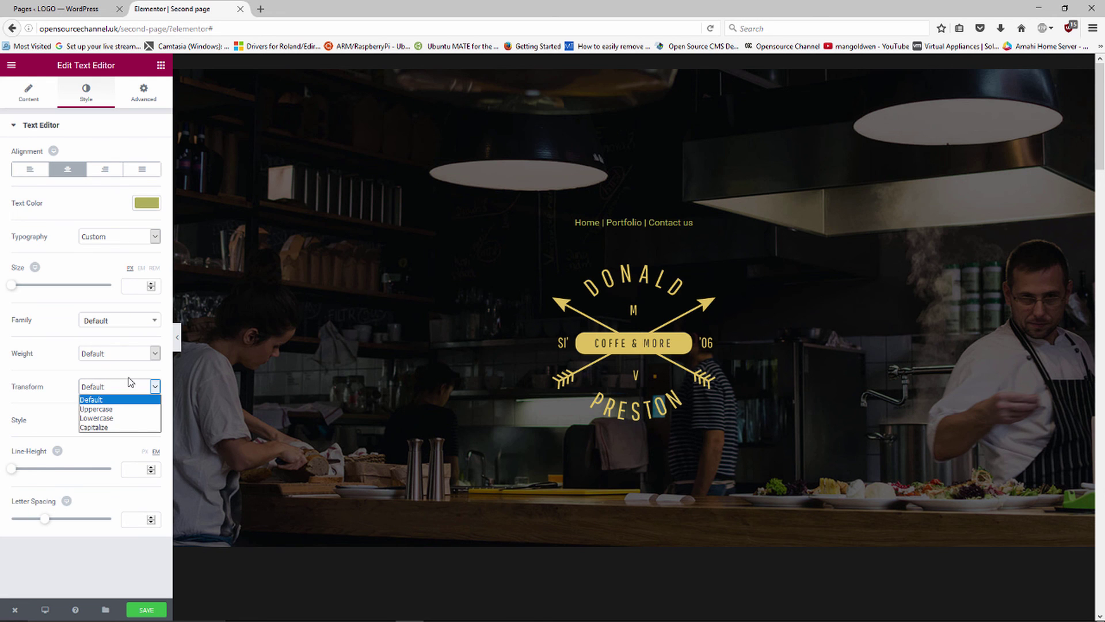
{"action": "left_click", "coordinate": [123, 410]}
{"action": "left_click", "coordinate": [123, 387]}
{"action": "left_click", "coordinate": [125, 418]}
{"action": "left_click", "coordinate": [131, 388]}
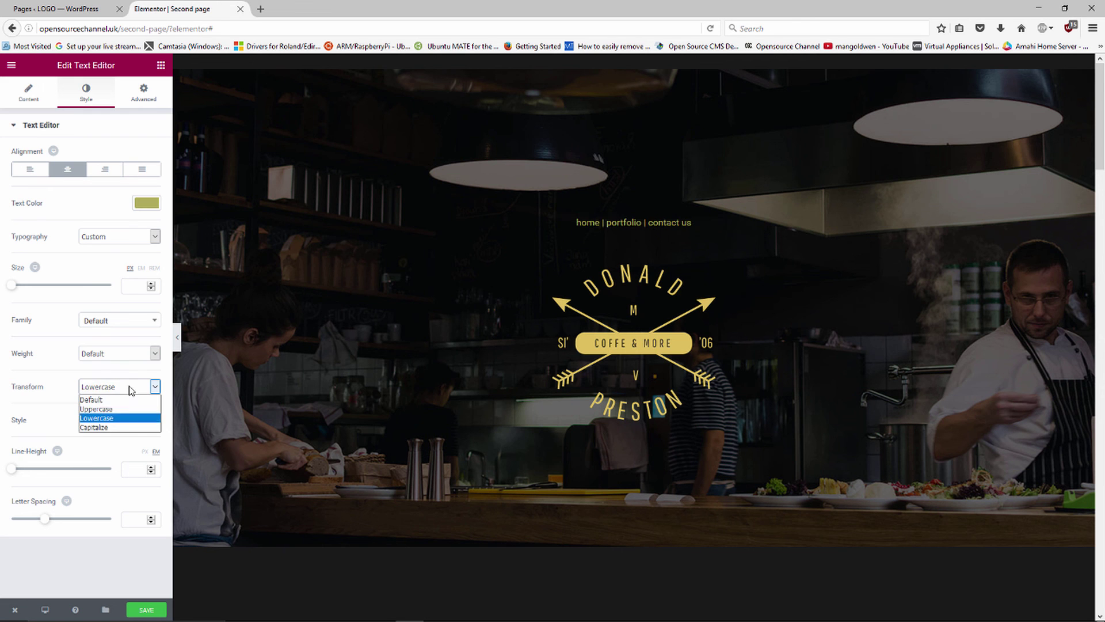
{"action": "left_click", "coordinate": [126, 428]}
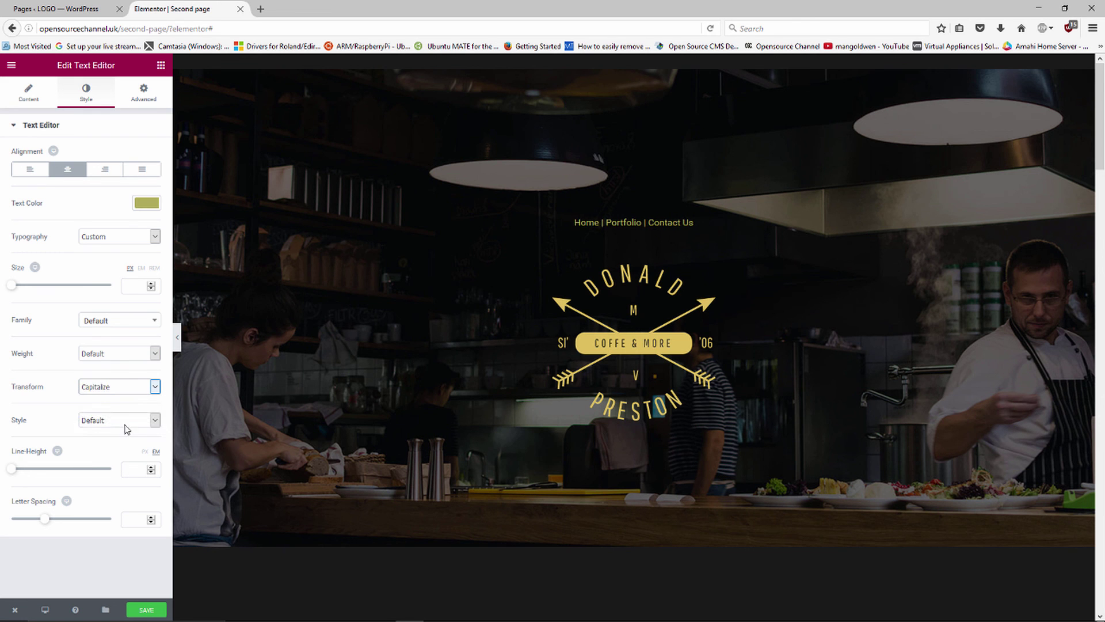
{"action": "left_click", "coordinate": [127, 385]}
{"action": "left_click", "coordinate": [127, 398]}
- Set the menu text's line height to 0.1 em, letter spacing to 7.2, font family to Arial and size to 25 px
{"action": "mouse_move", "coordinate": [14, 470]}
{"action": "left_mouse_down"}
{"action": "mouse_move", "coordinate": [72, 471]}
{"action": "mouse_move", "coordinate": [15, 473]}
{"action": "left_mouse_up"}
{"action": "left_click_drag", "start_coordinate": [41, 520], "coordinate": [92, 520]}
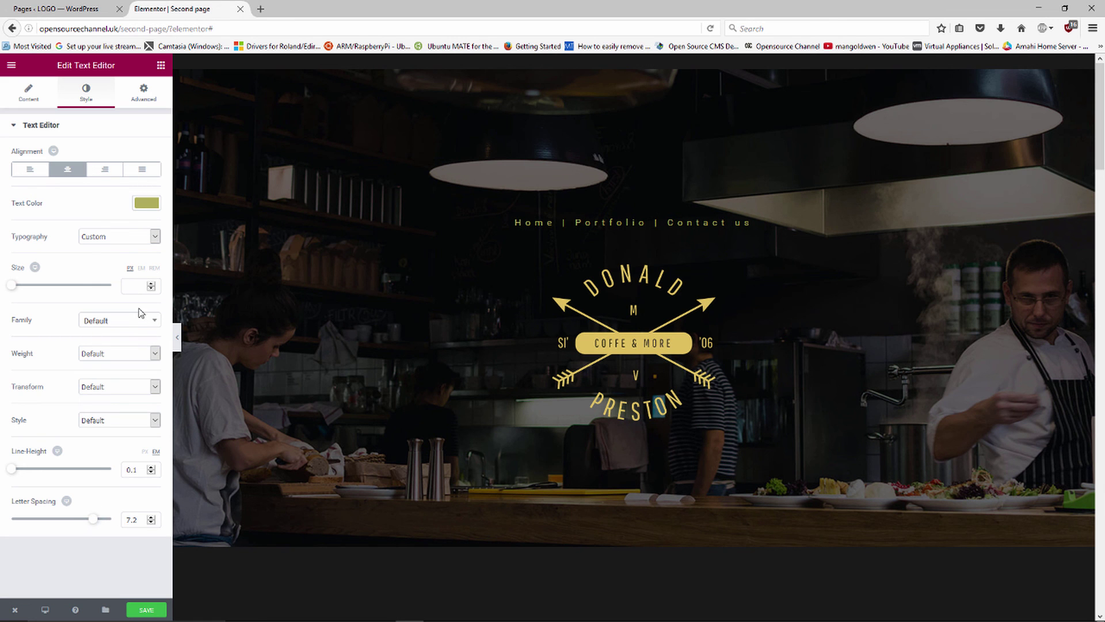
{"action": "left_click", "coordinate": [153, 322]}
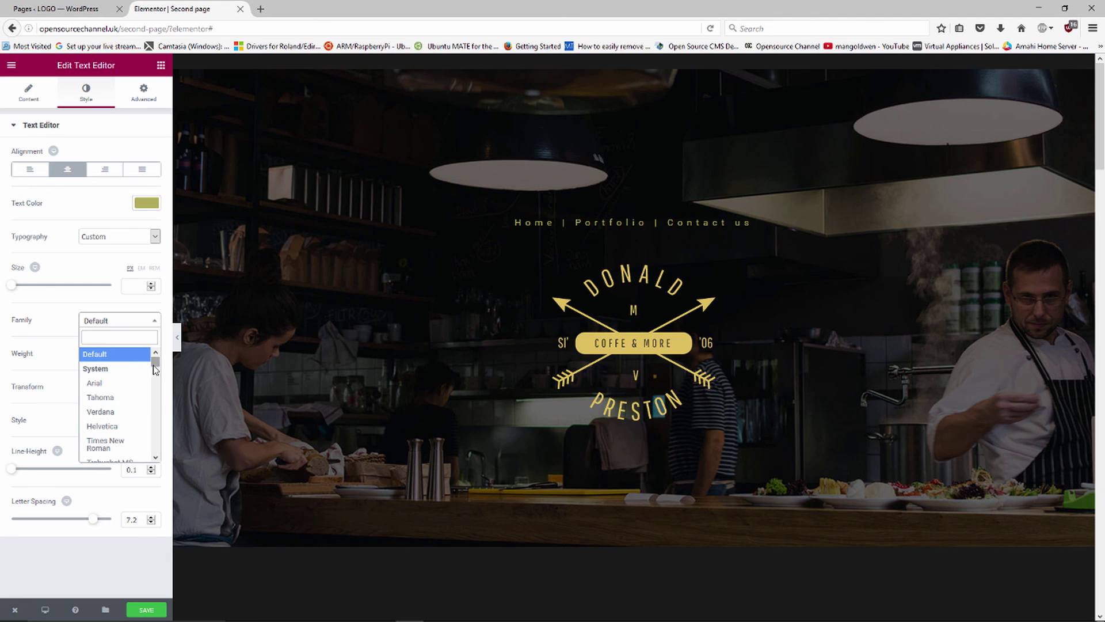
{"action": "mouse_move", "coordinate": [155, 368]}
{"action": "left_mouse_down"}
{"action": "mouse_move", "coordinate": [155, 396]}
{"action": "mouse_move", "coordinate": [161, 360]}
{"action": "left_mouse_up"}
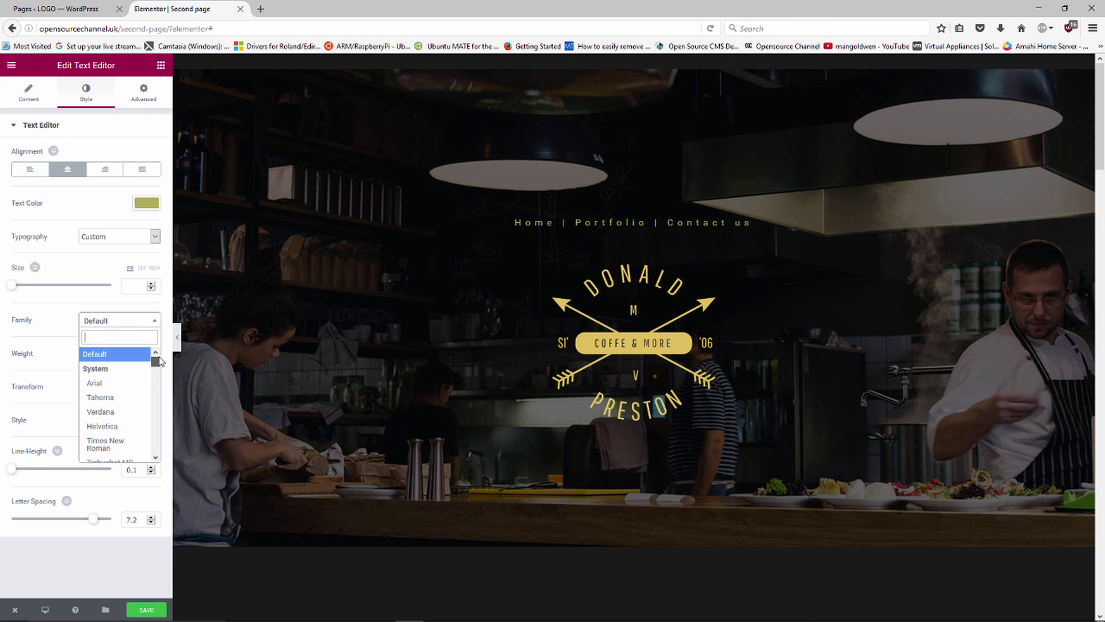
{"action": "left_click", "coordinate": [119, 384]}
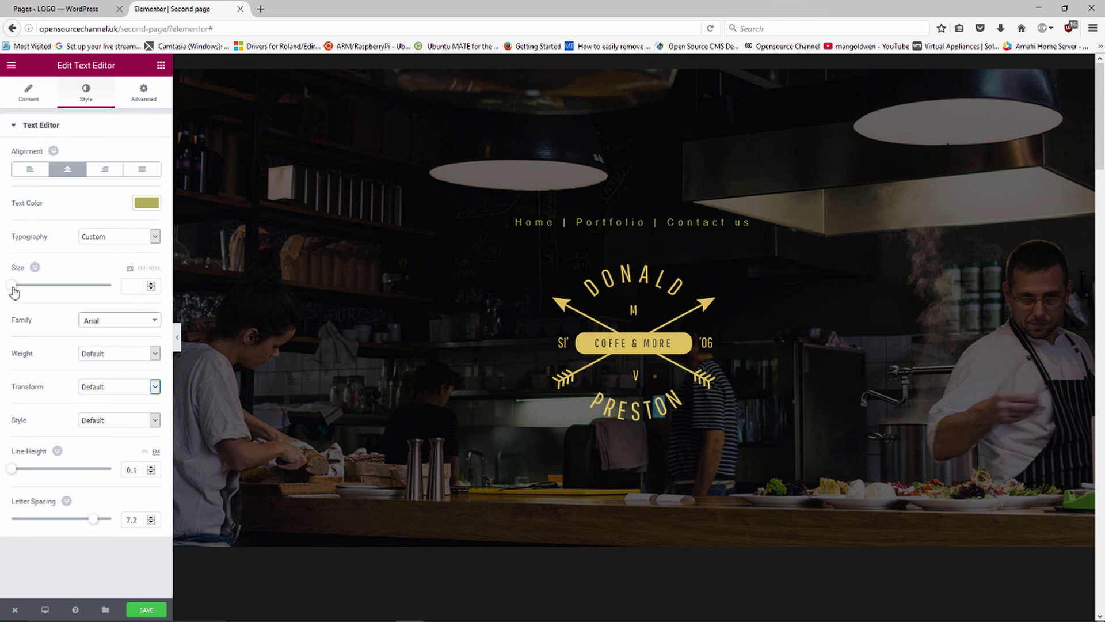
{"action": "left_click_drag", "start_coordinate": [13, 291], "coordinate": [24, 291]}
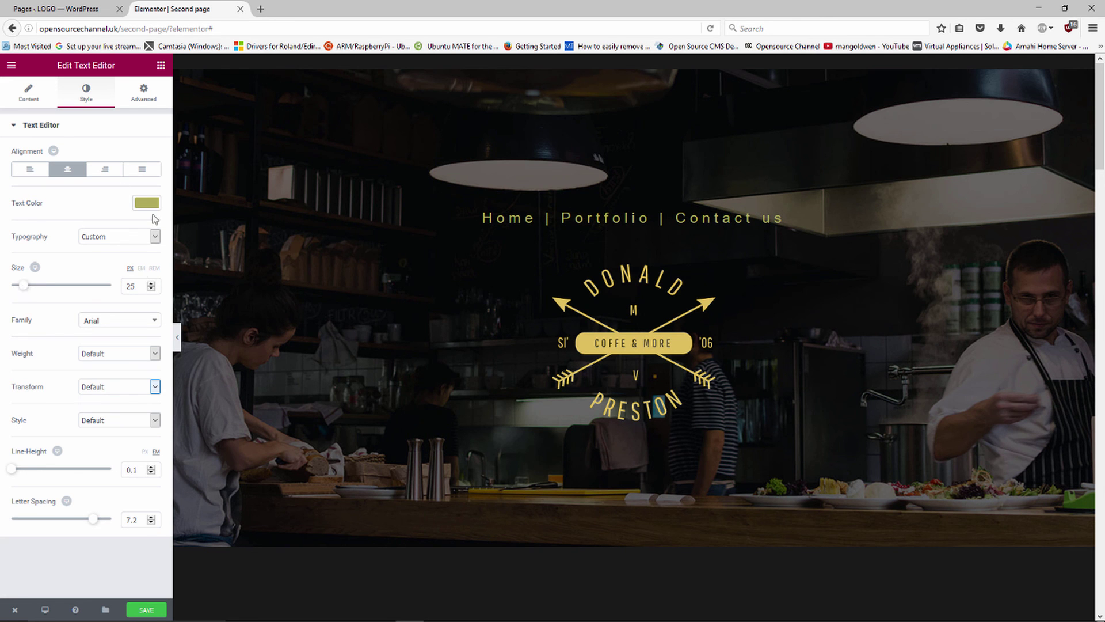
- Unlink the menu text's padding values and set its bottom padding to 40 px, leaving the other sides at 0
{"action": "left_click", "coordinate": [151, 107]}
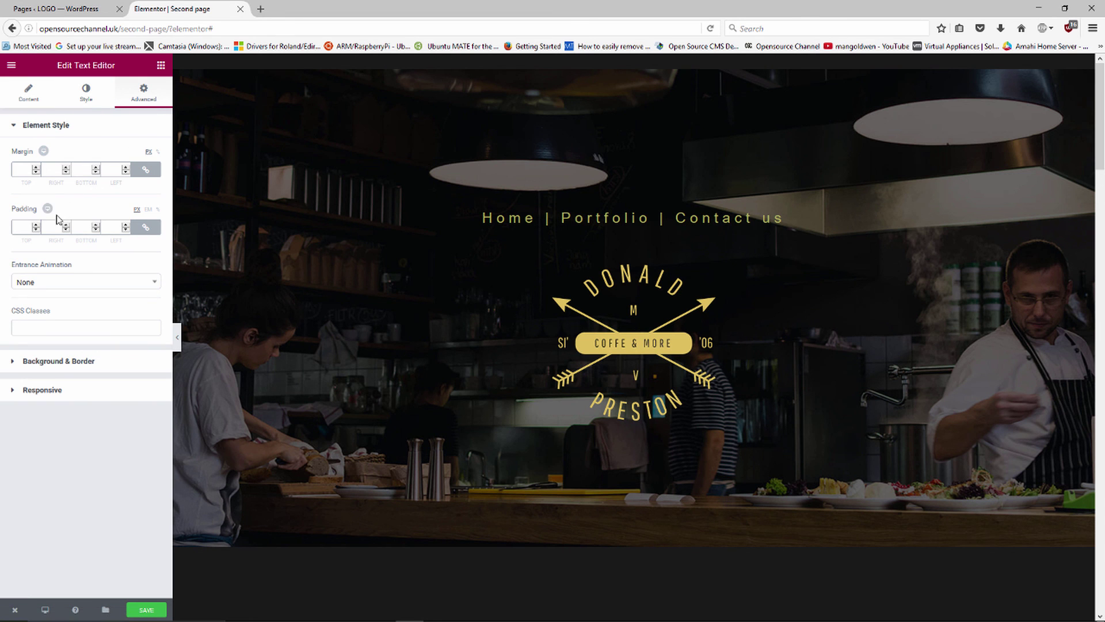
{"action": "left_click", "coordinate": [146, 226]}
{"action": "scroll", "coordinate": [96, 226], "scroll_direction": "up", "scroll_amount": 17}
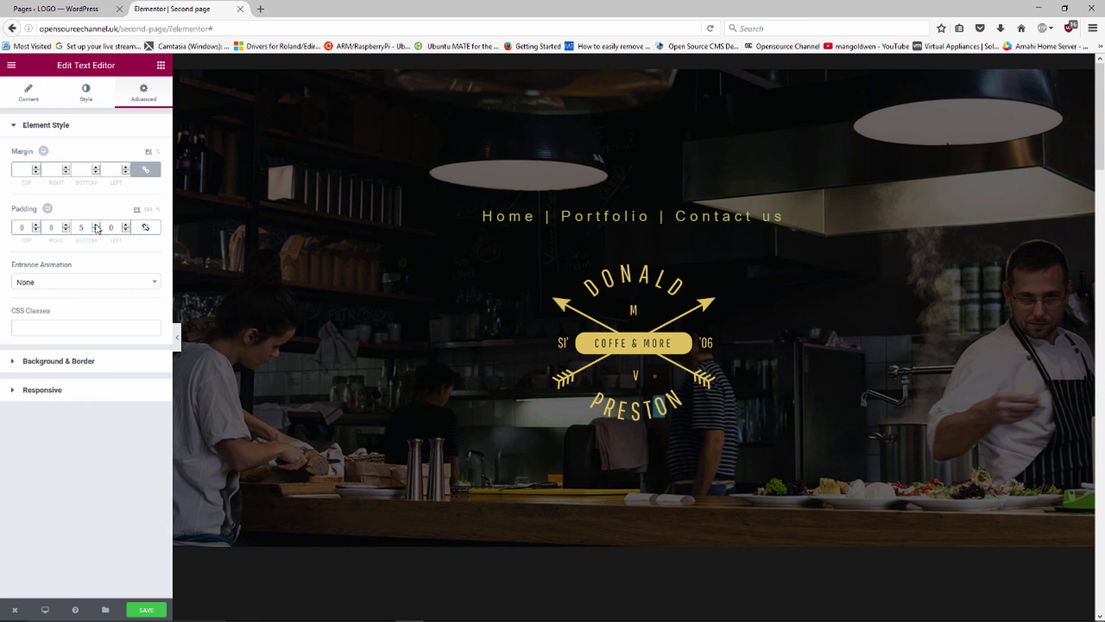
{"action": "scroll", "coordinate": [96, 227], "scroll_direction": "up", "scroll_amount": 16}
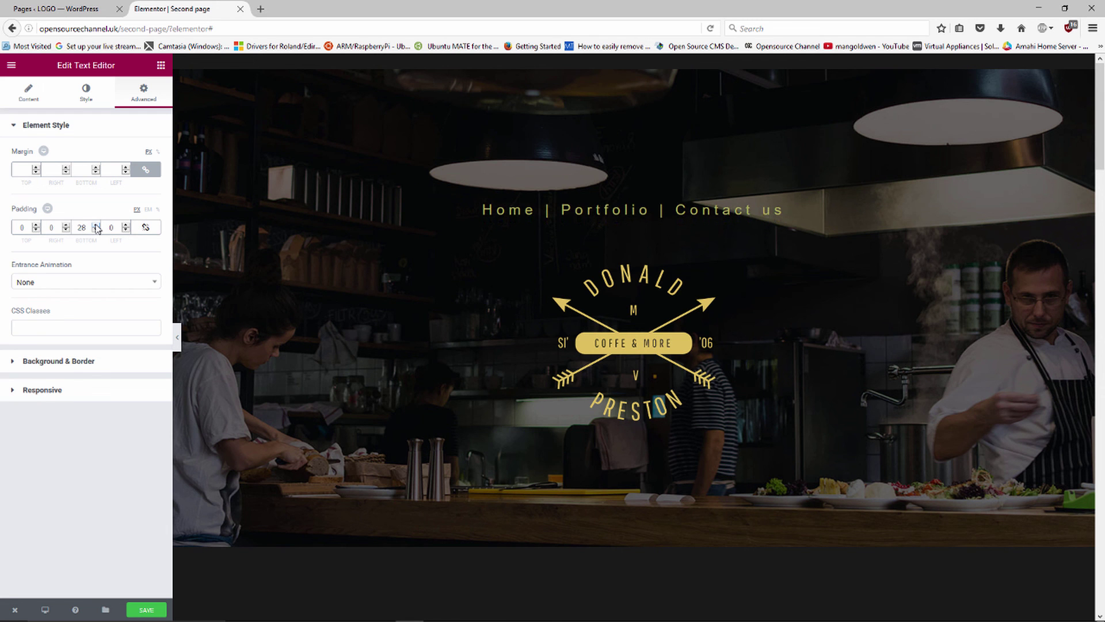
{"action": "scroll", "coordinate": [96, 227], "scroll_direction": "up", "scroll_amount": 6}
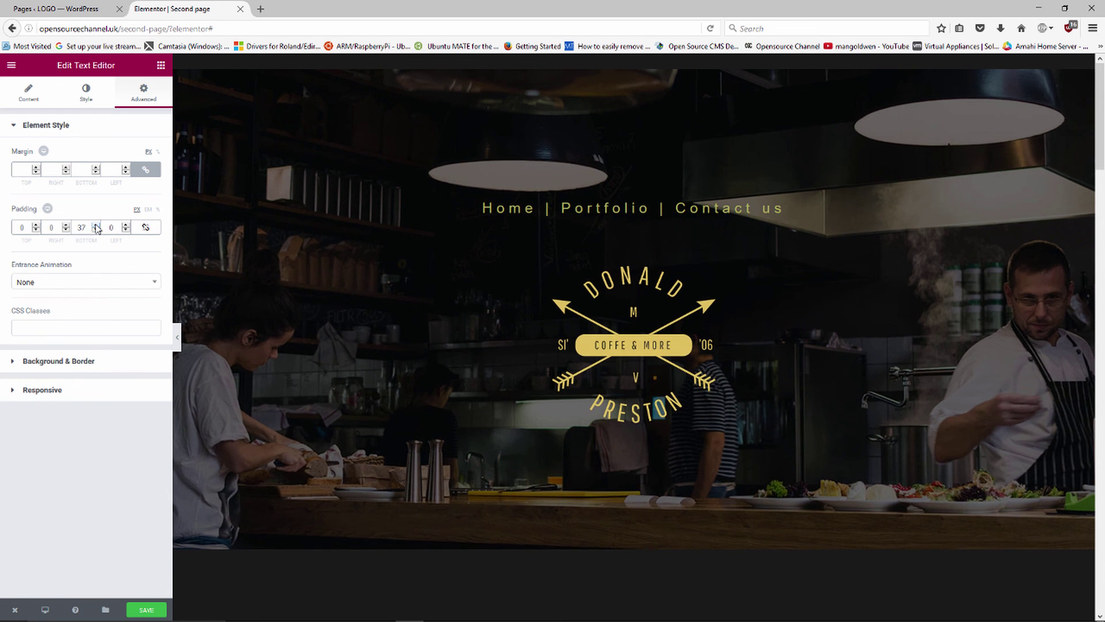
{"action": "scroll", "coordinate": [96, 227], "scroll_direction": "up", "scroll_amount": 1}
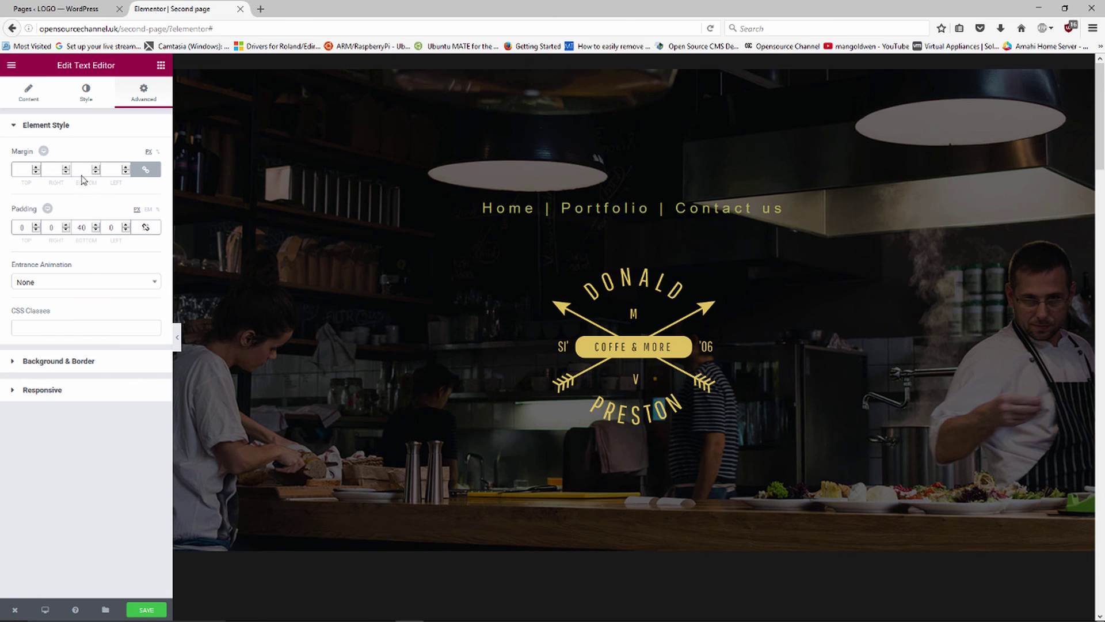
- Link the word Home in the menu text to the placeholder URL "#"
{"action": "left_click", "coordinate": [39, 106]}
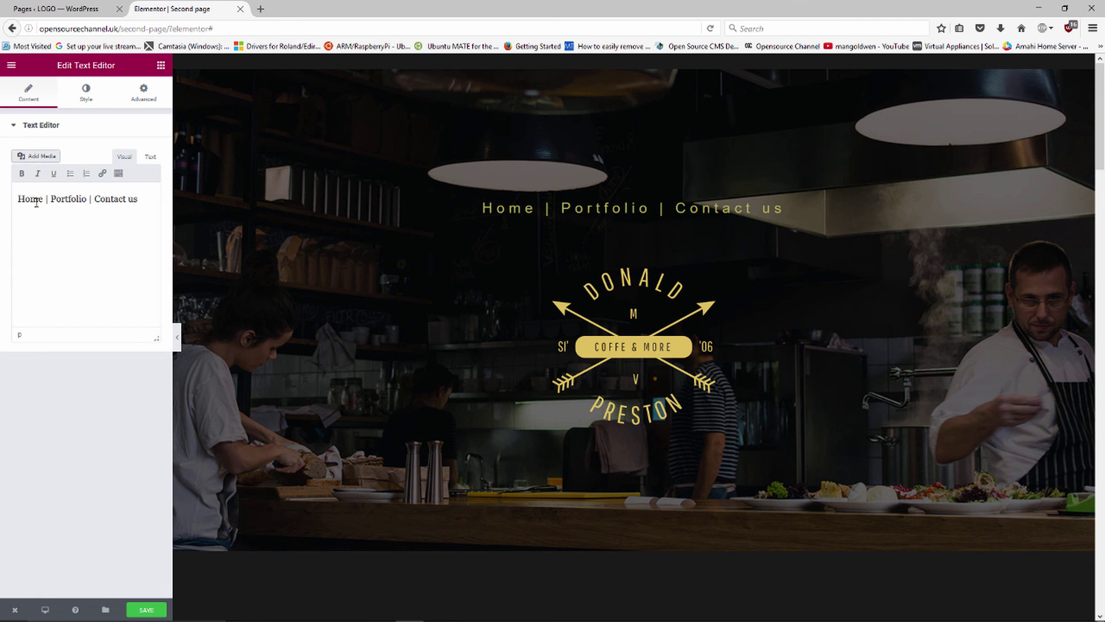
{"action": "left_click_drag", "start_coordinate": [42, 198], "coordinate": [28, 202]}
{"action": "left_click", "coordinate": [102, 174]}
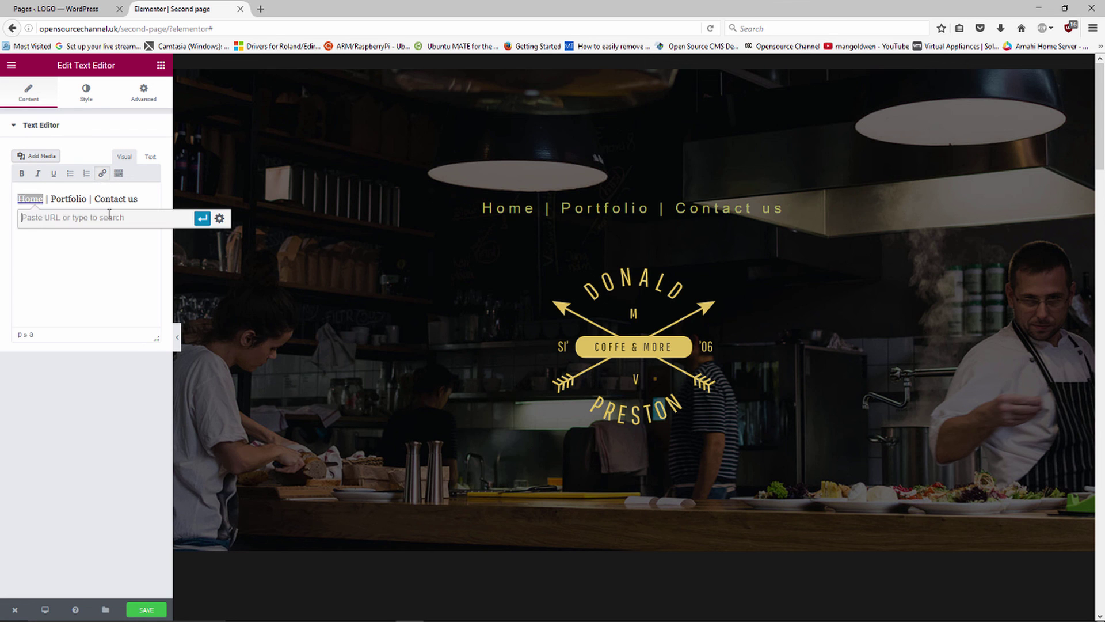
{"action": "type", "text": "#"}
{"action": "left_click", "coordinate": [202, 218]}
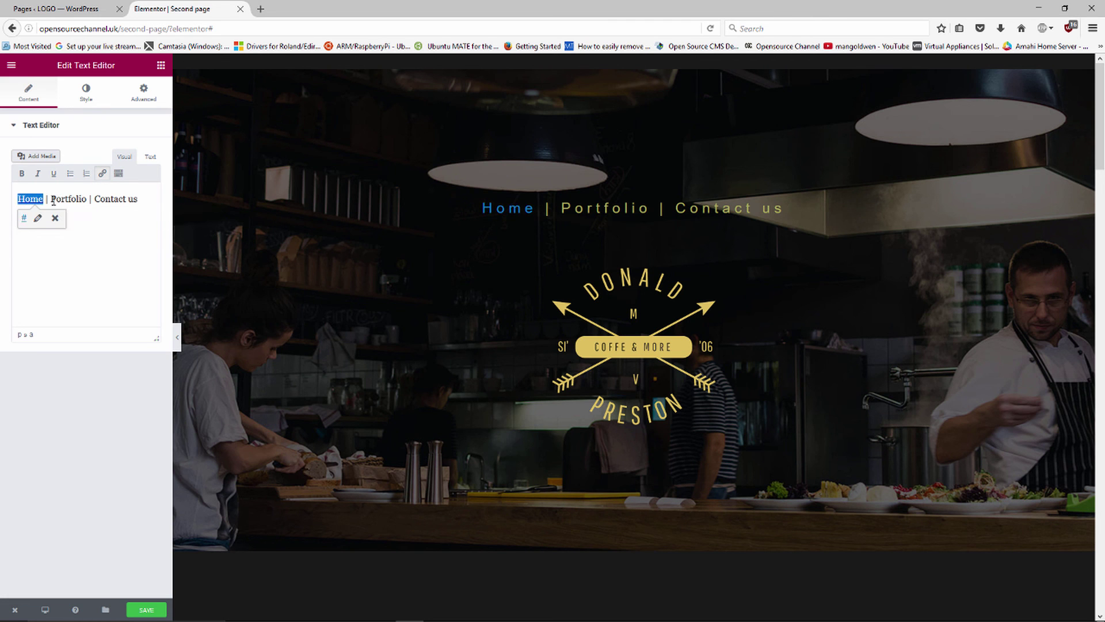
- Link the word Portfolio in the menu text to the placeholder URL "#"
{"action": "left_click_drag", "start_coordinate": [53, 201], "coordinate": [88, 198]}
{"action": "left_click", "coordinate": [102, 173]}
{"action": "type", "text": "#"}
{"action": "left_click", "coordinate": [233, 218]}
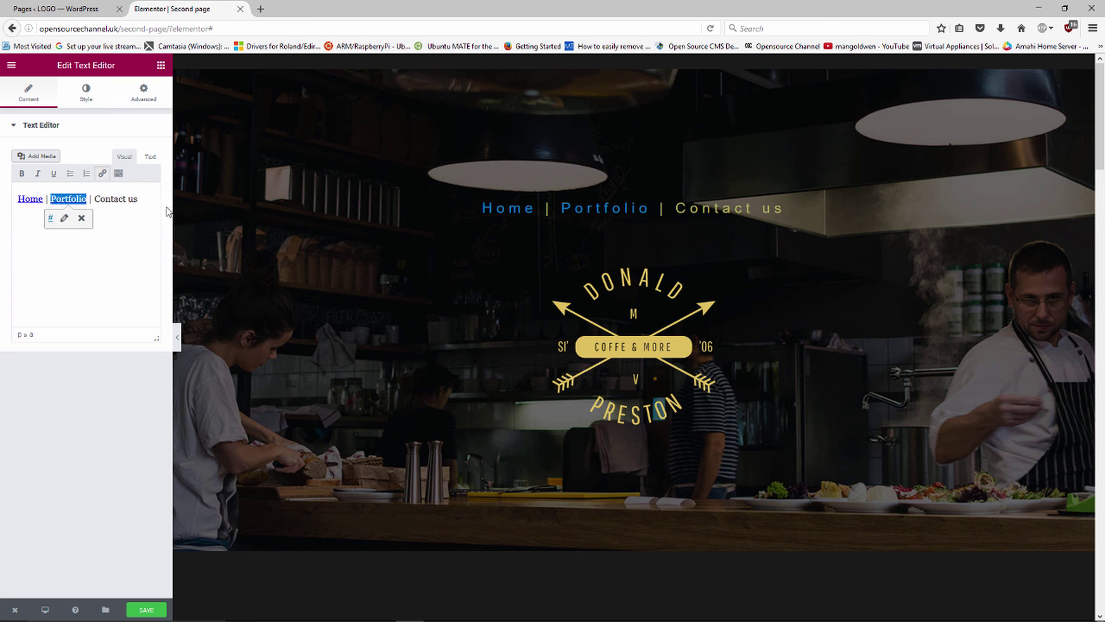
- Link the words Contact us in the menu text to the placeholder URL "#"
{"action": "left_click_drag", "start_coordinate": [95, 199], "coordinate": [138, 199]}
{"action": "left_click", "coordinate": [102, 173]}
{"action": "type", "text": "#"}
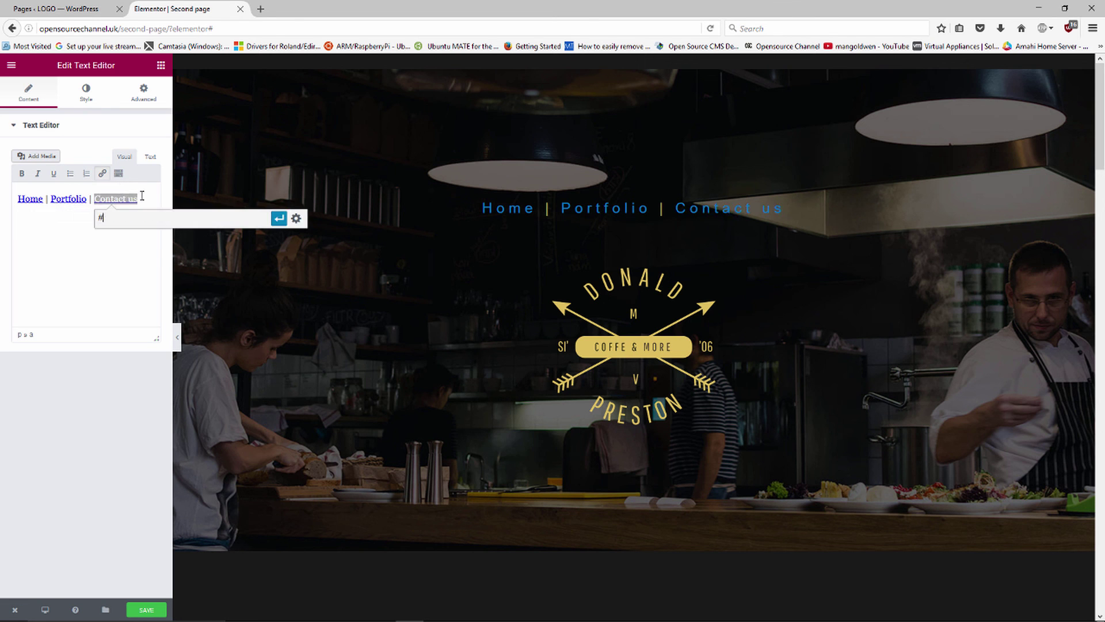
{"action": "left_click", "coordinate": [279, 218]}
{"action": "left_click", "coordinate": [143, 269]}
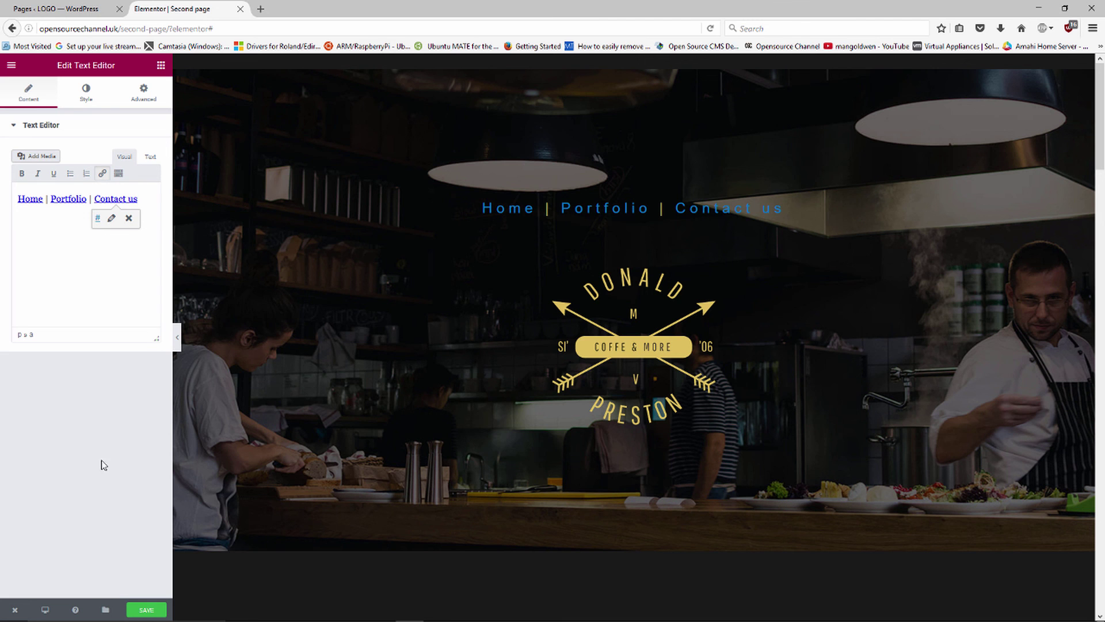
- Save the second page and exit Elementor to the page's WordPress edit screen
{"action": "left_click", "coordinate": [145, 610]}
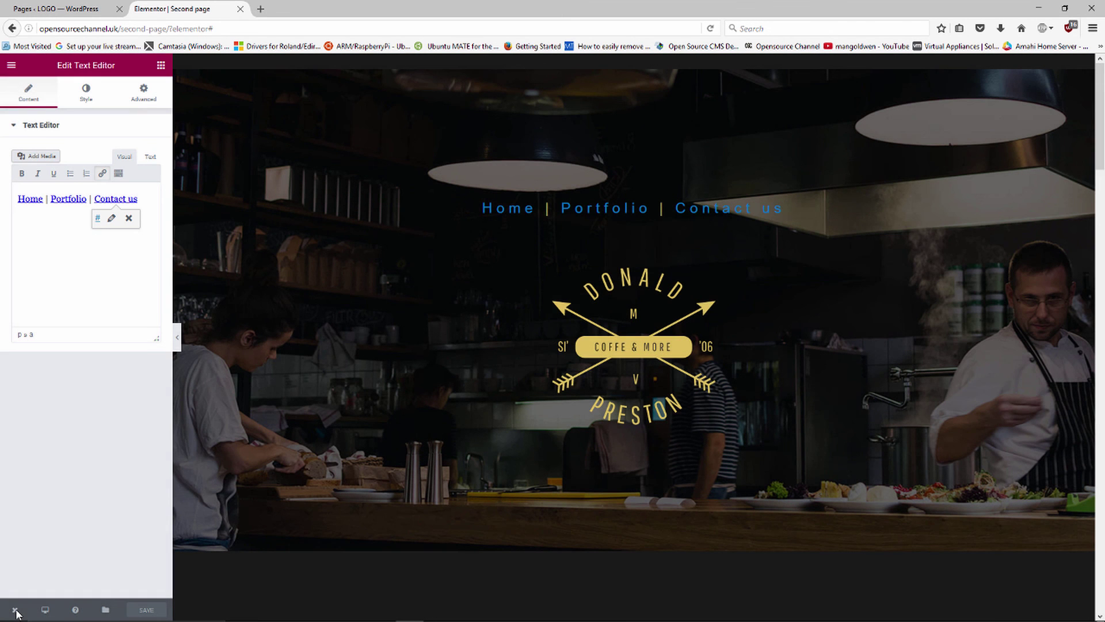
{"action": "left_click", "coordinate": [16, 611]}
{"action": "left_click", "coordinate": [43, 583]}
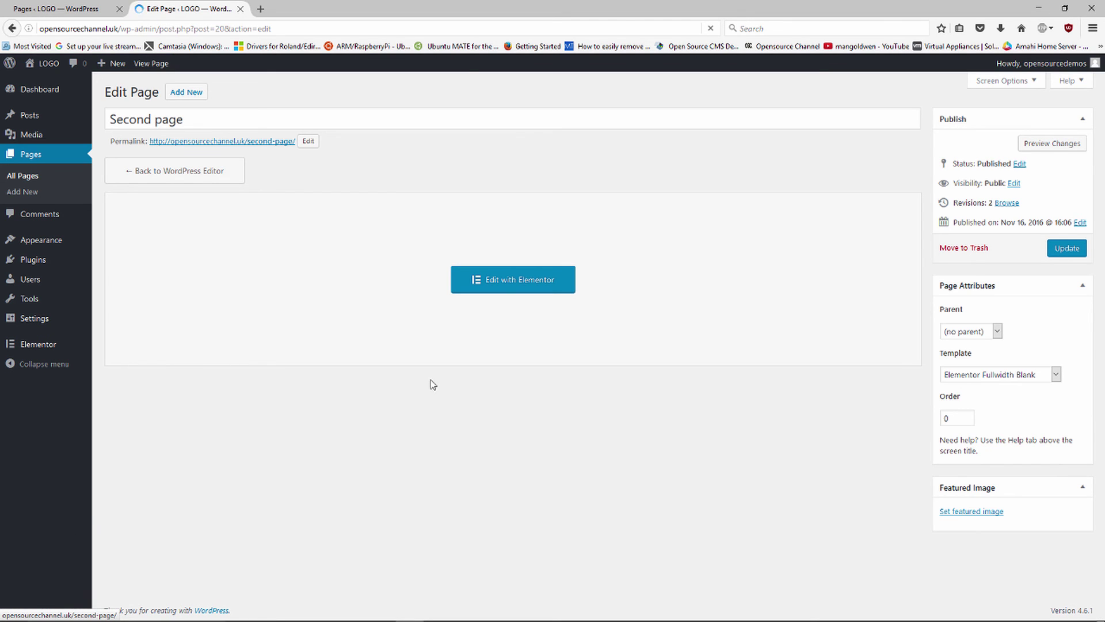
- Open the live second page from its permalink in a new tab and examine the menu links and the page sections below
{"action": "middle_click", "coordinate": [265, 142]}
{"action": "left_click", "coordinate": [304, 8]}
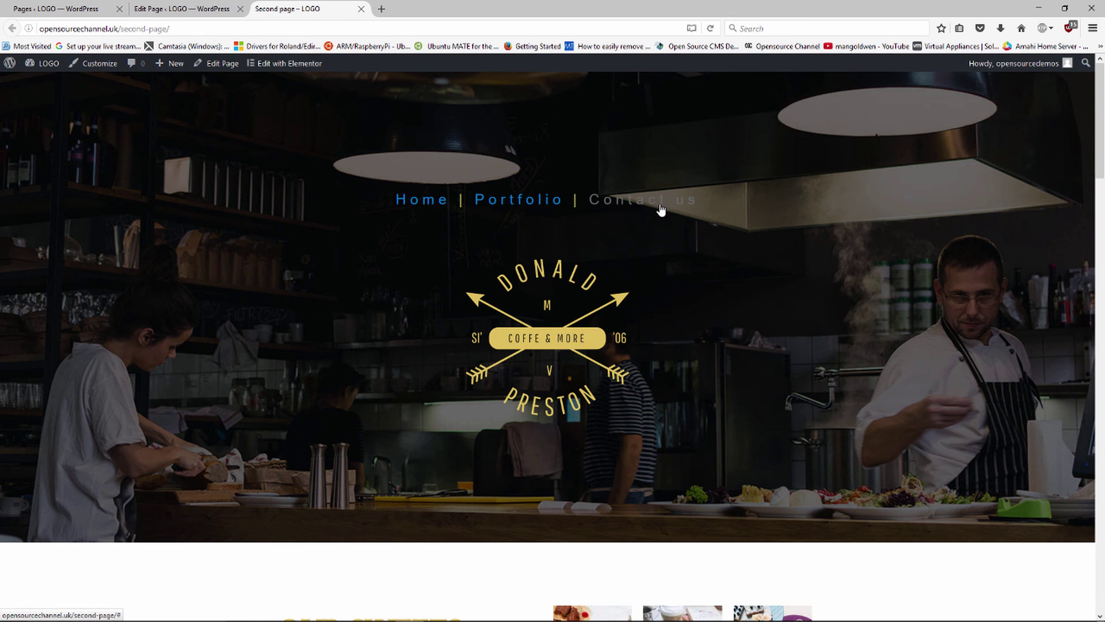
{"action": "scroll", "coordinate": [570, 242], "scroll_direction": "down", "scroll_amount": 7}
{"action": "scroll", "coordinate": [572, 229], "scroll_direction": "up", "scroll_amount": 7}
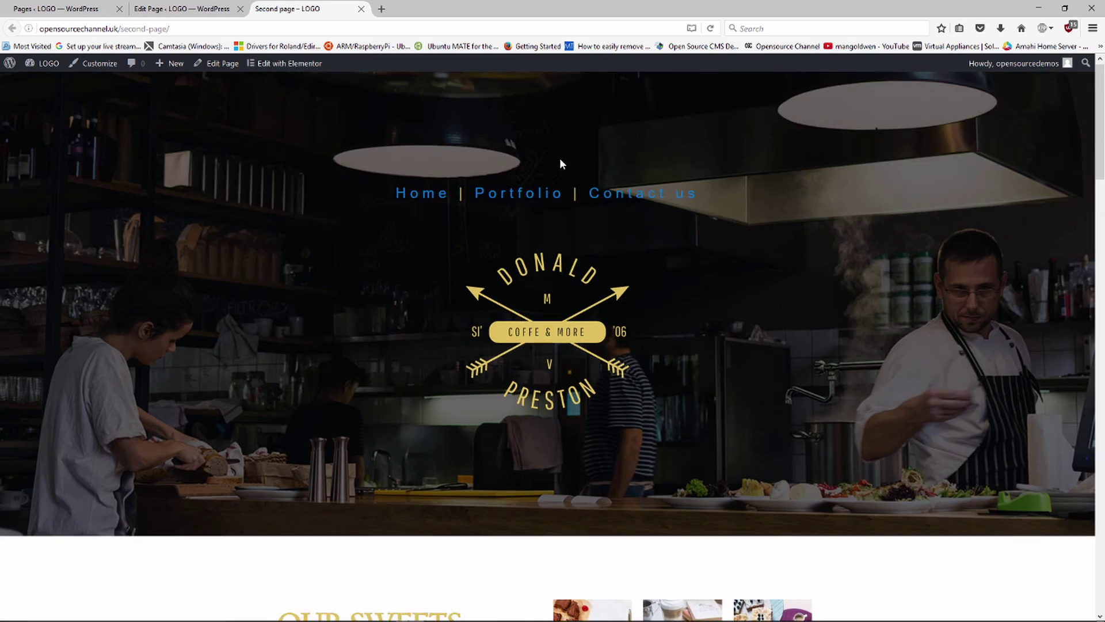
{"action": "left_click", "coordinate": [185, 9]}
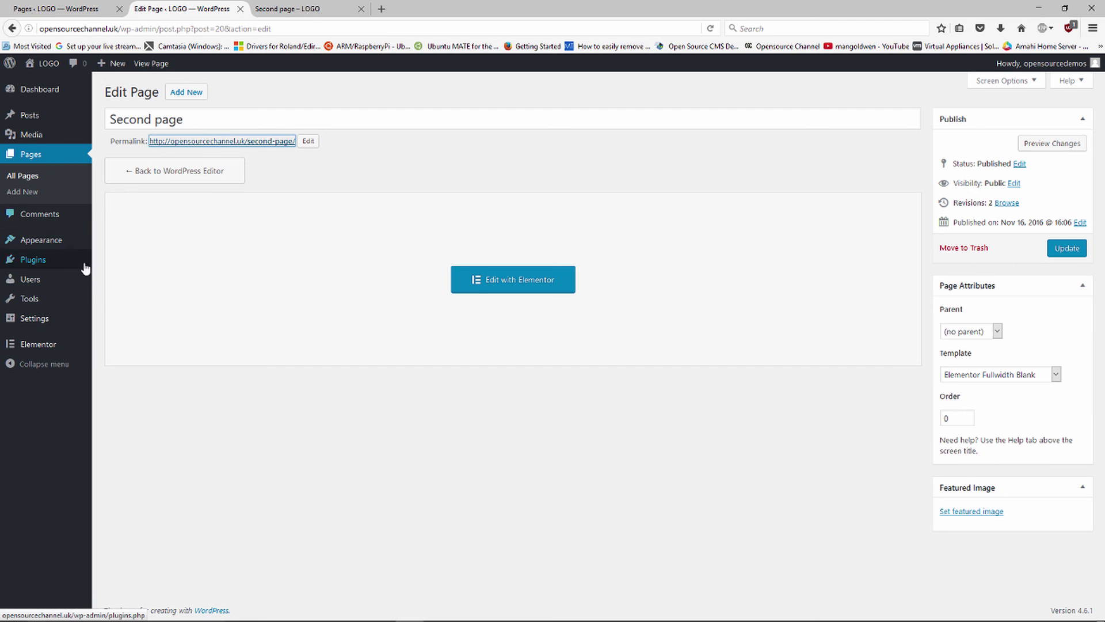
{"action": "left_click", "coordinate": [294, 9]}
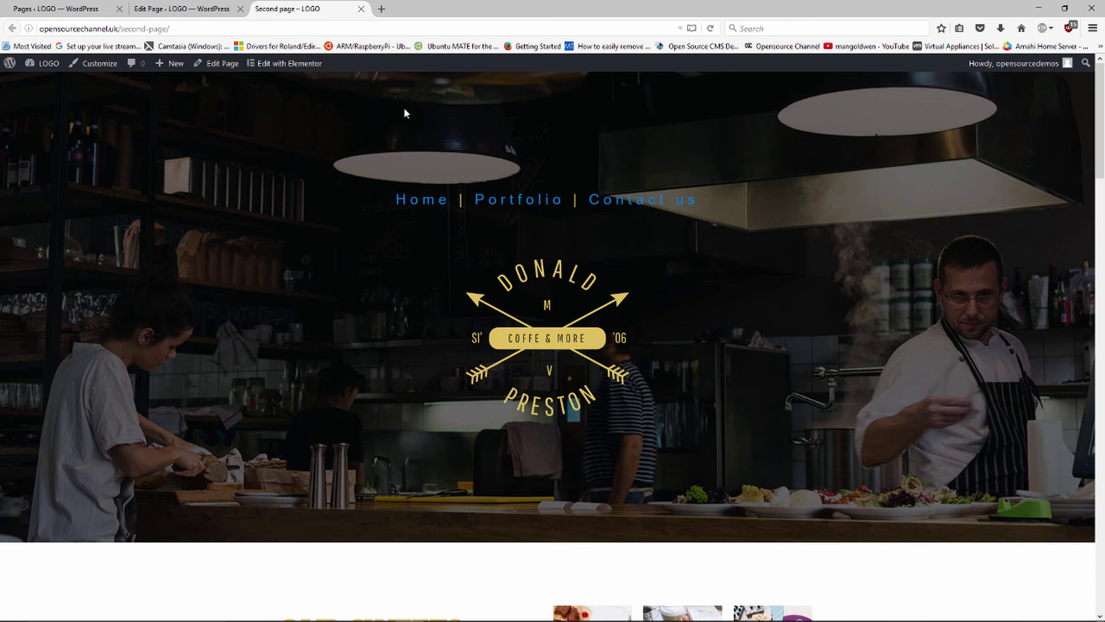
{"action": "scroll", "coordinate": [586, 272], "scroll_direction": "down", "scroll_amount": 20}
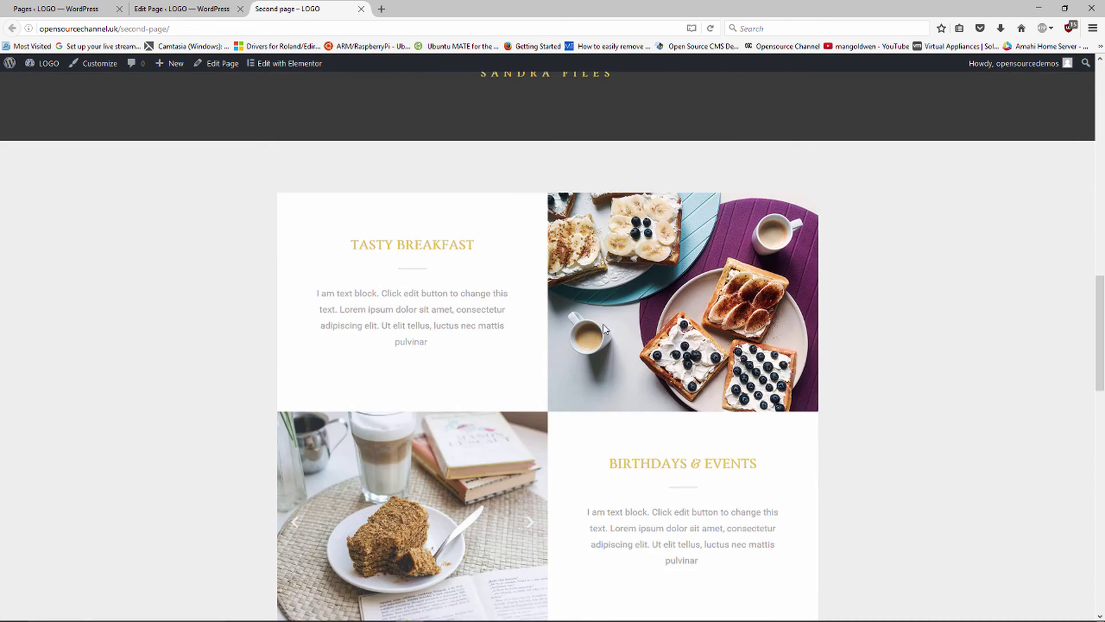
{"action": "scroll", "coordinate": [608, 355], "scroll_direction": "down", "scroll_amount": 9}
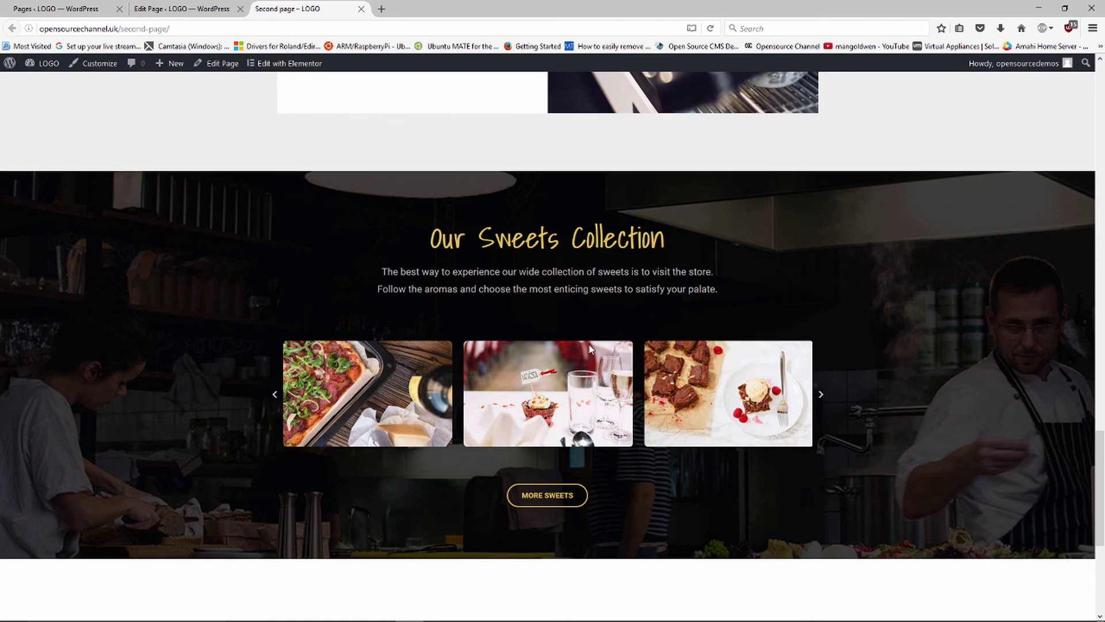
{"action": "scroll", "coordinate": [588, 345], "scroll_direction": "up", "scroll_amount": 12}
{"action": "scroll", "coordinate": [580, 329], "scroll_direction": "up", "scroll_amount": 8}
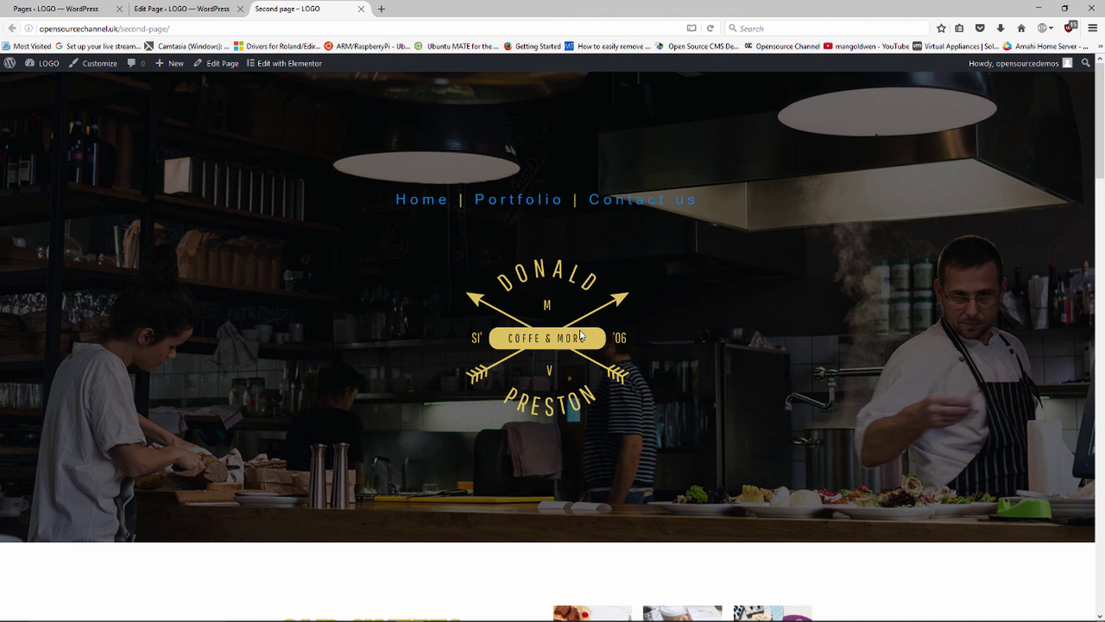
{"action": "mouse_move", "coordinate": [965, 617]}
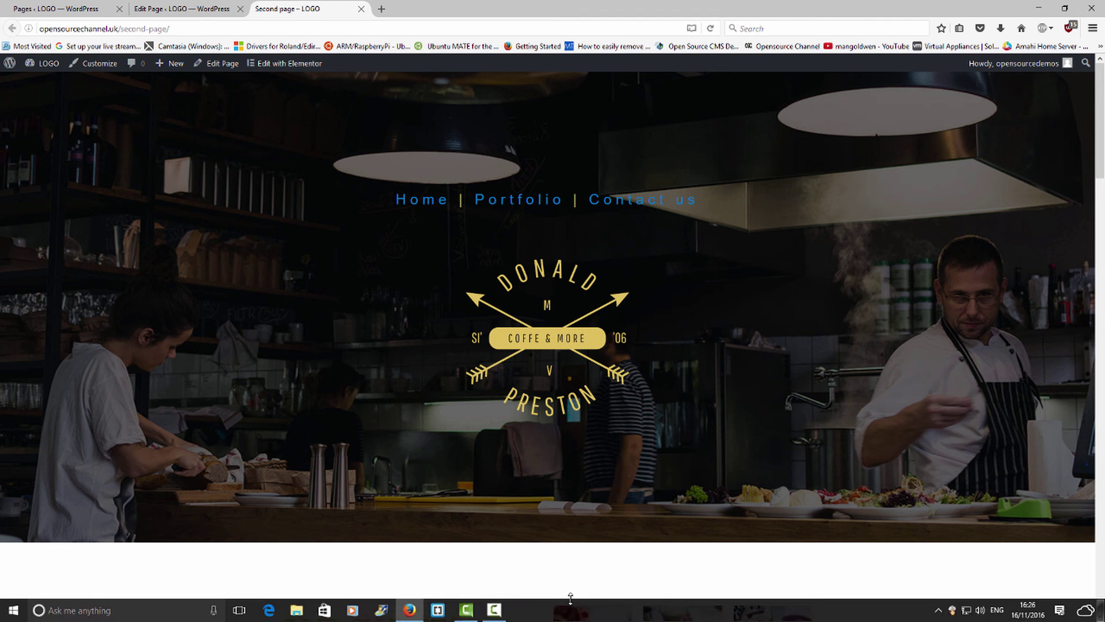
{"action": "left_click", "coordinate": [965, 612]}
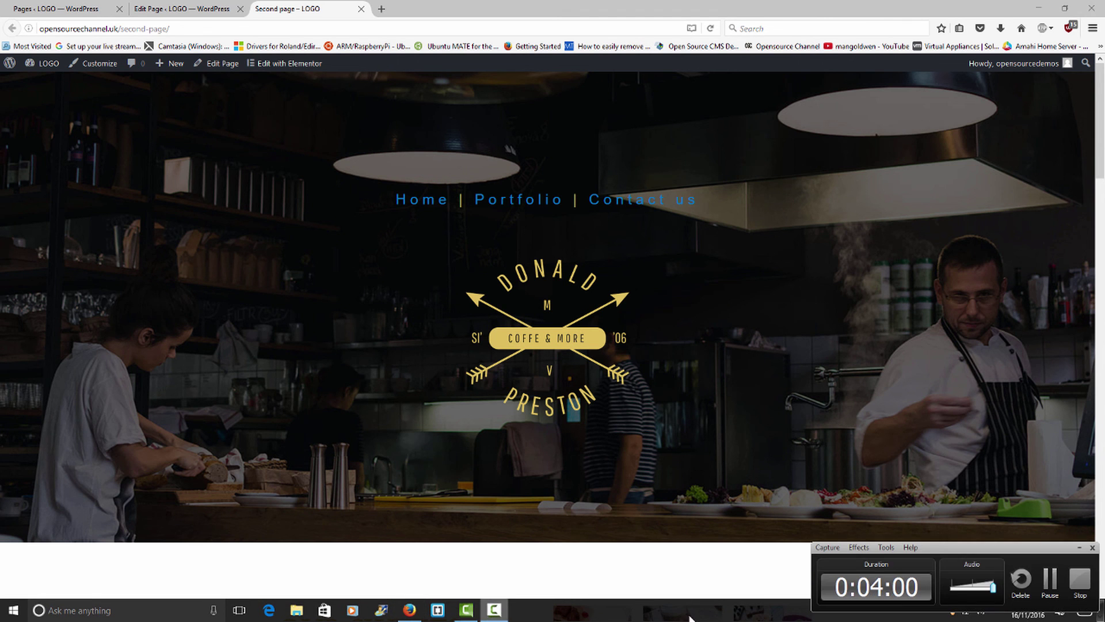
{"action": "left_click", "coordinate": [1081, 578]}
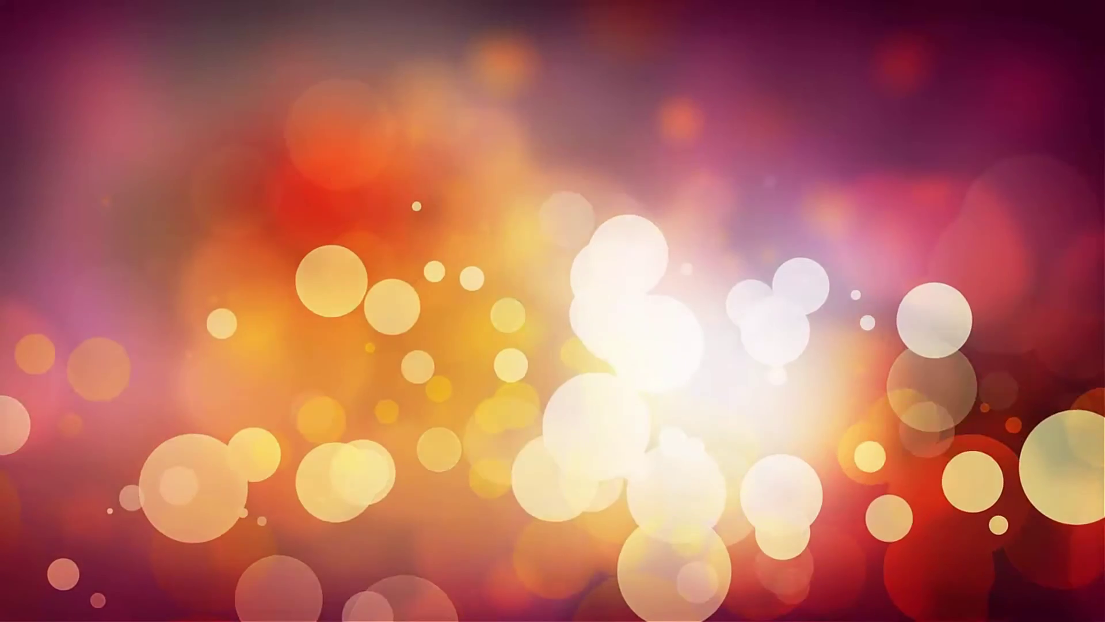